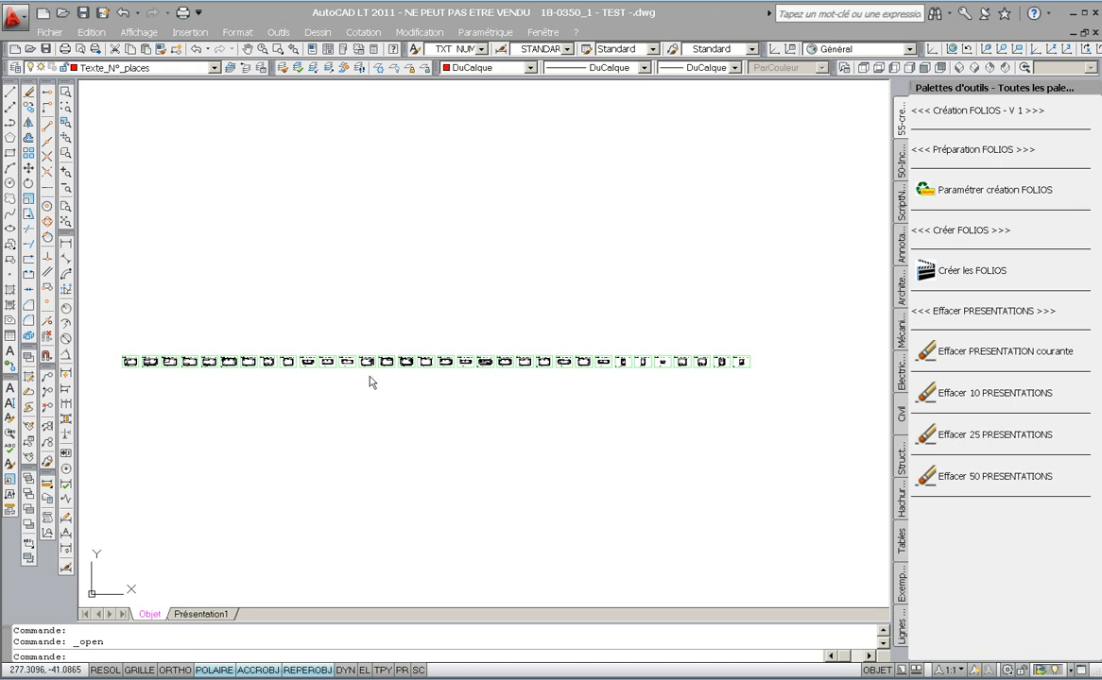
# - Zoom in on the row of framed panel drawings in model space
pyautogui.click(131, 363)
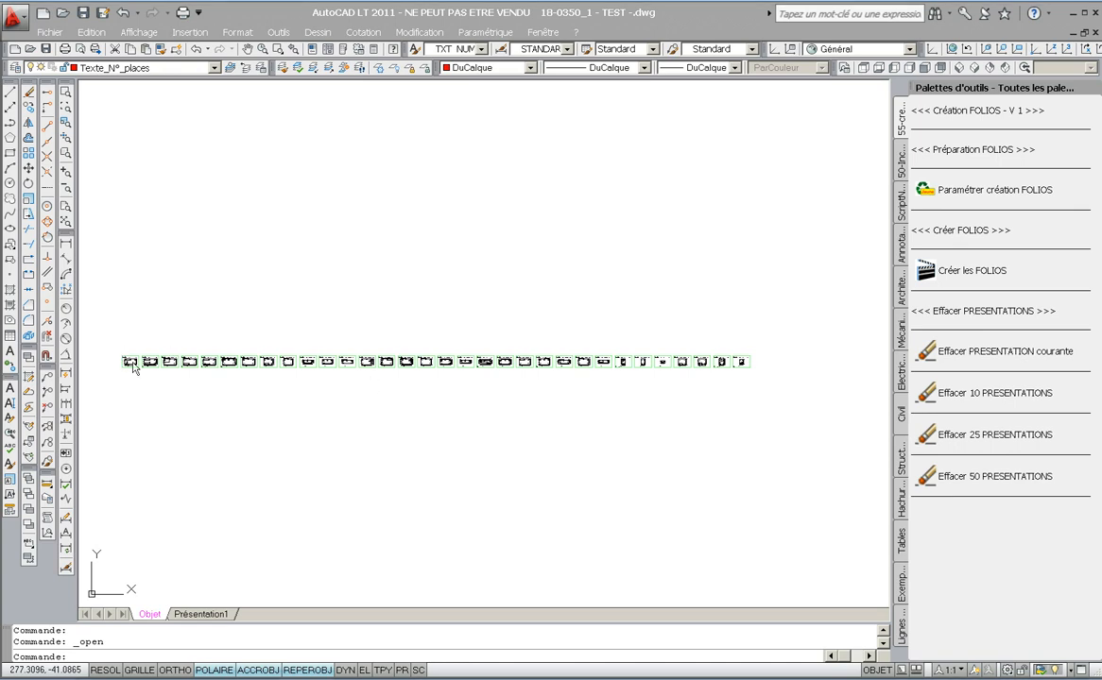
pyautogui.moveTo(425, 376); pyautogui.dragTo(481, 389, button='middle')
pyautogui.scroll(6, 479, 388)
pyautogui.scroll(2, 352, 363)
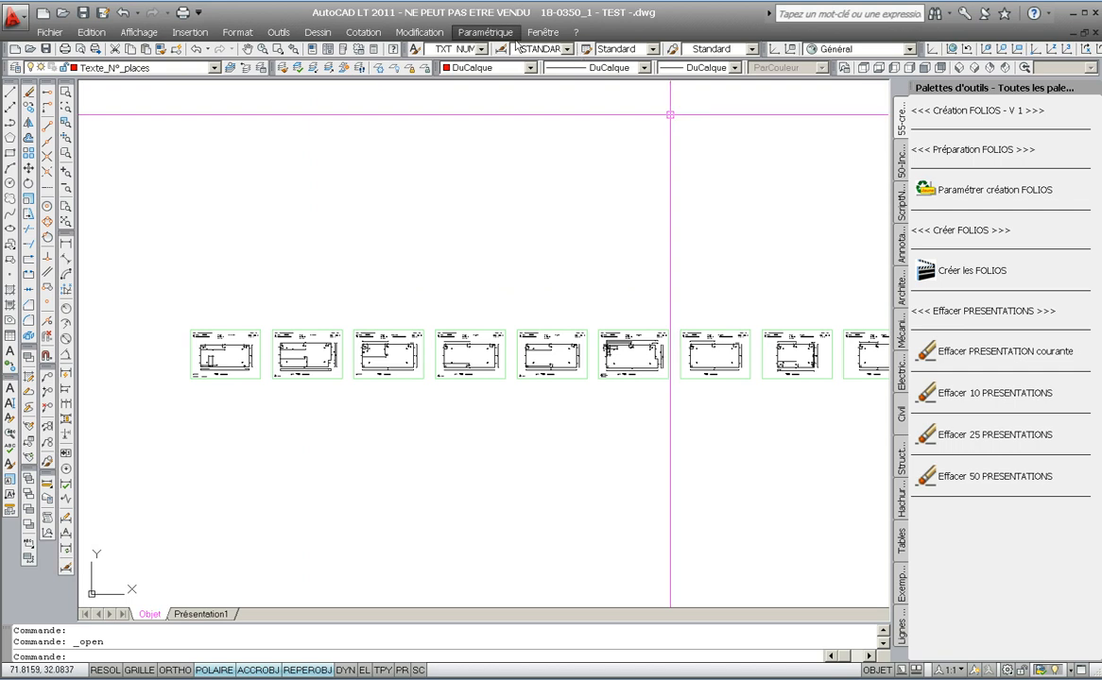
pyautogui.press('ctrl')
pyautogui.press('ctrl')
pyautogui.press('ctrl')
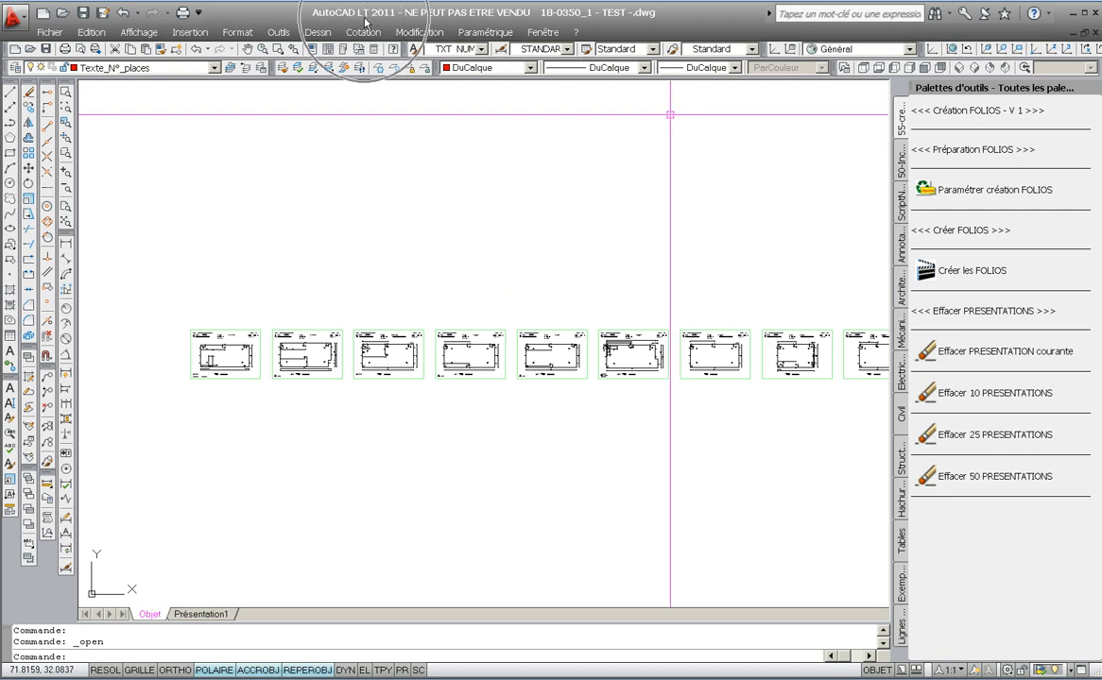
pyautogui.press('ctrl')
pyautogui.press('ctrl')
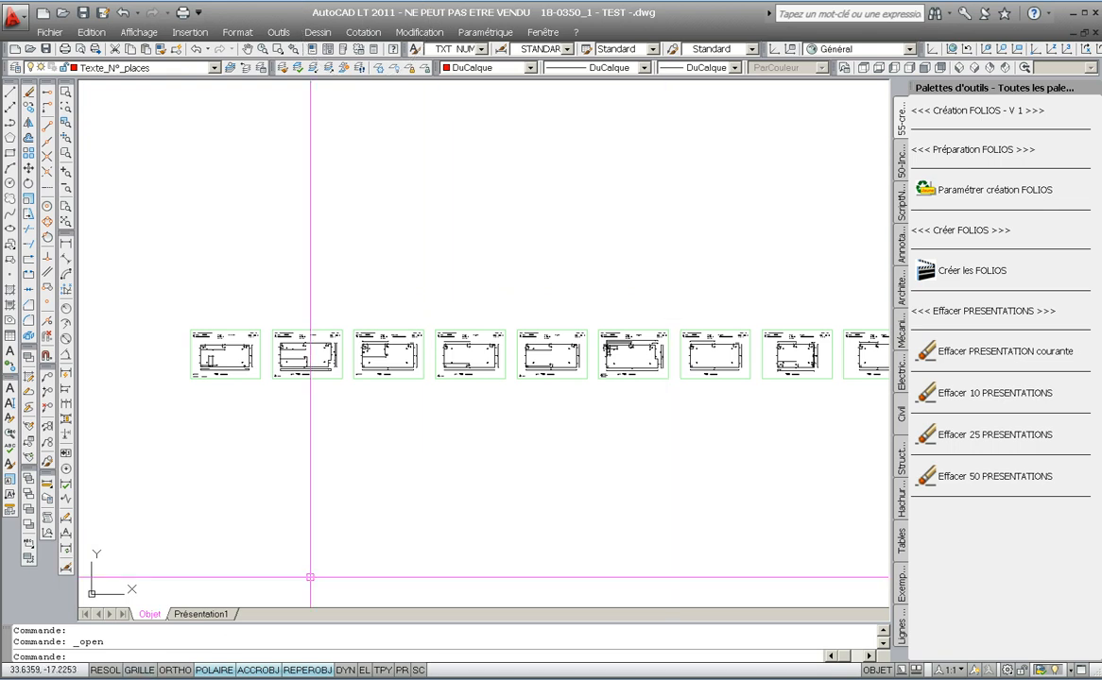
# - Open the Windows System properties from the Control Panel, then close both windows
pyautogui.press('super')
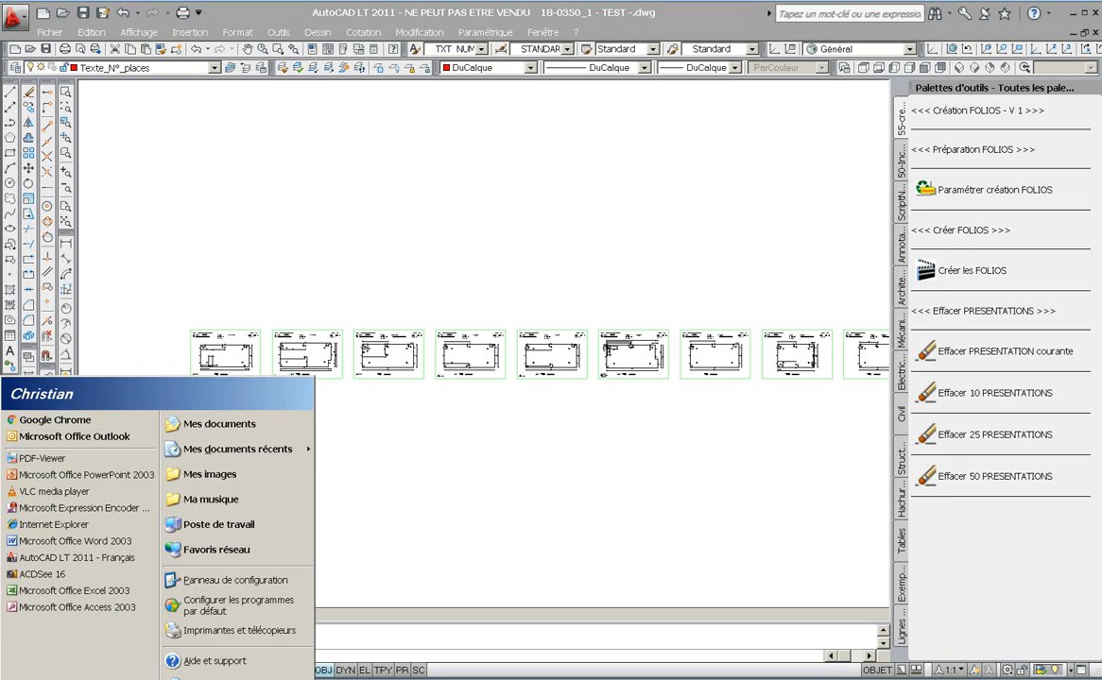
pyautogui.click(203, 580)
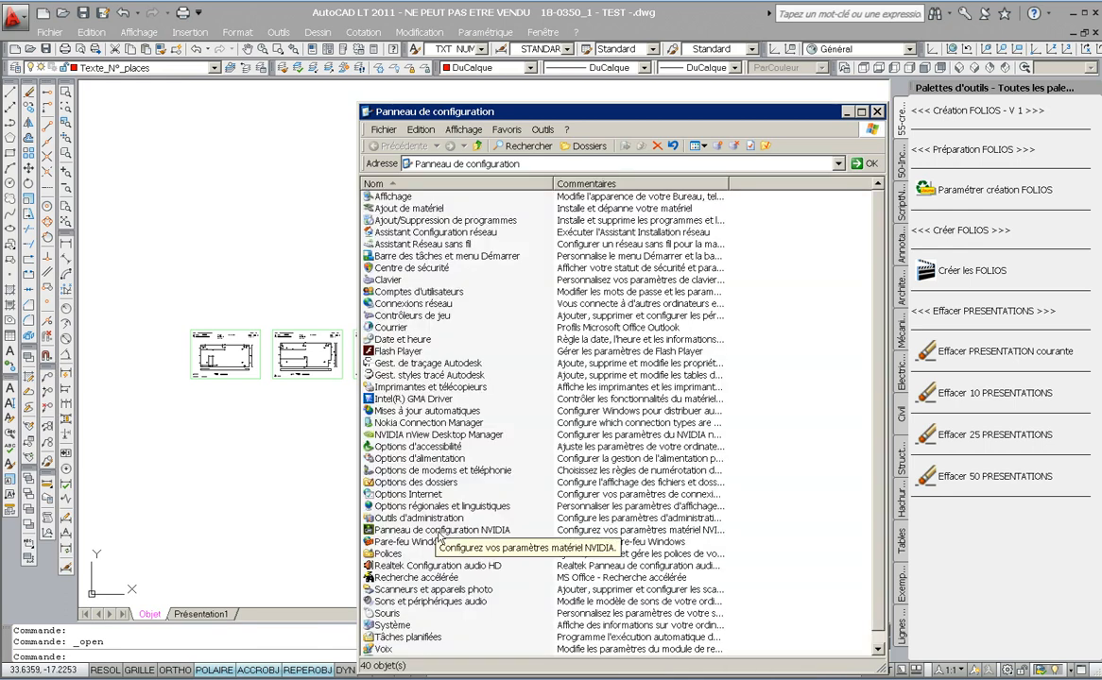
pyautogui.doubleClick(391, 625)
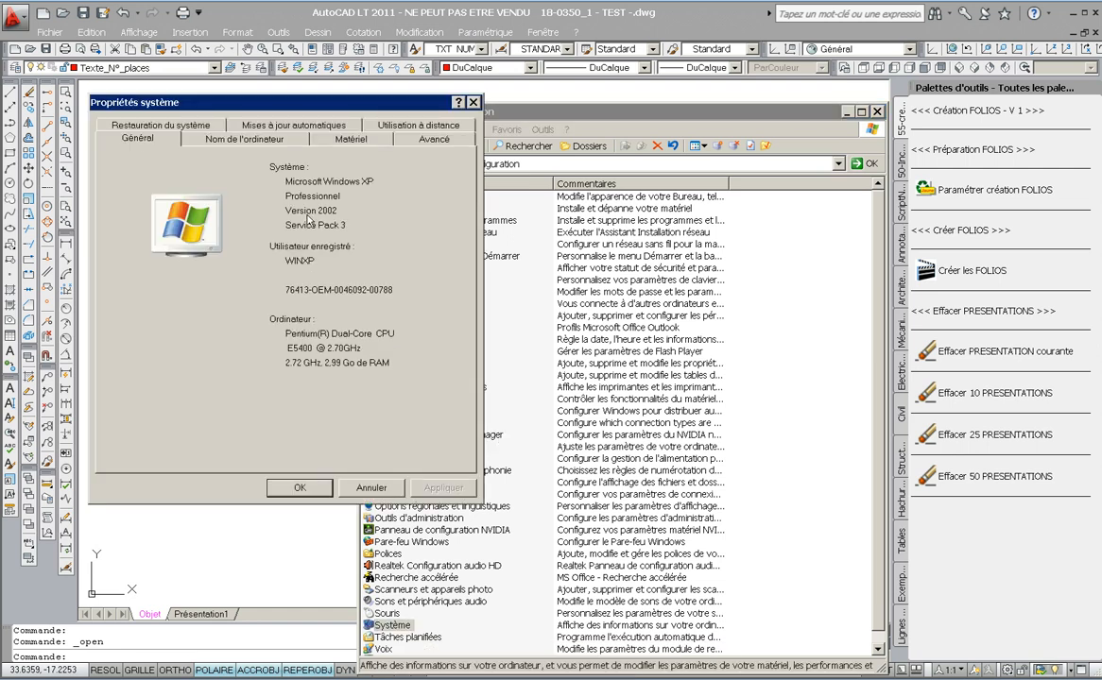
pyautogui.click(473, 103)
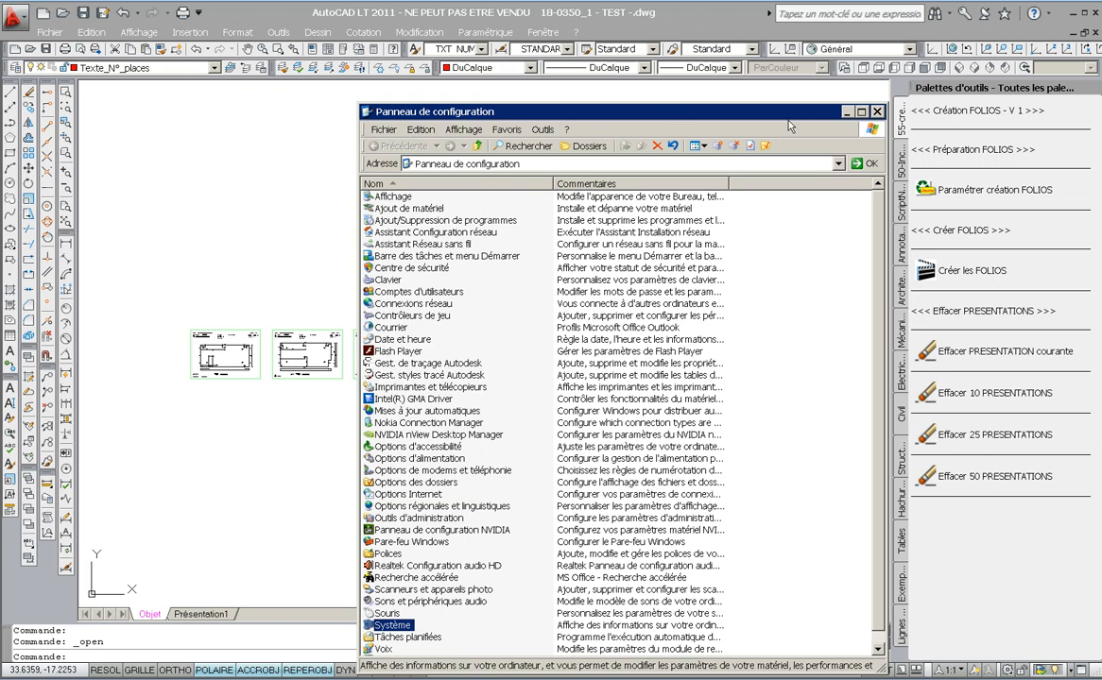
pyautogui.click(877, 112)
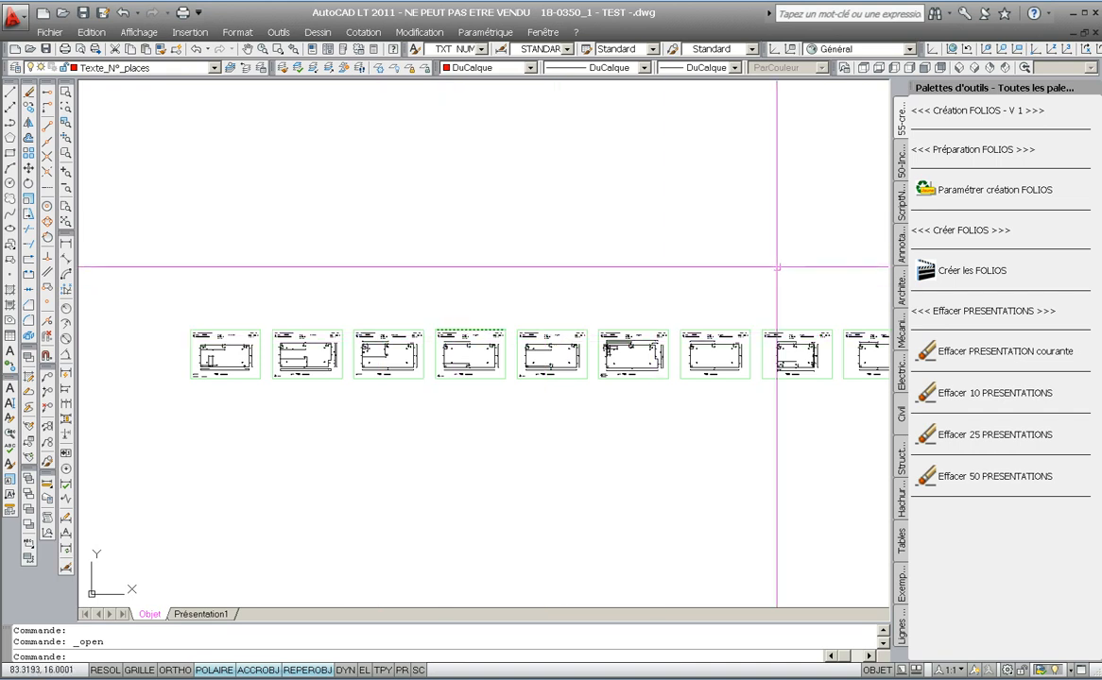
# - Open the folio creation settings sheet and set the numbering format to 000
pyautogui.click(925, 194)
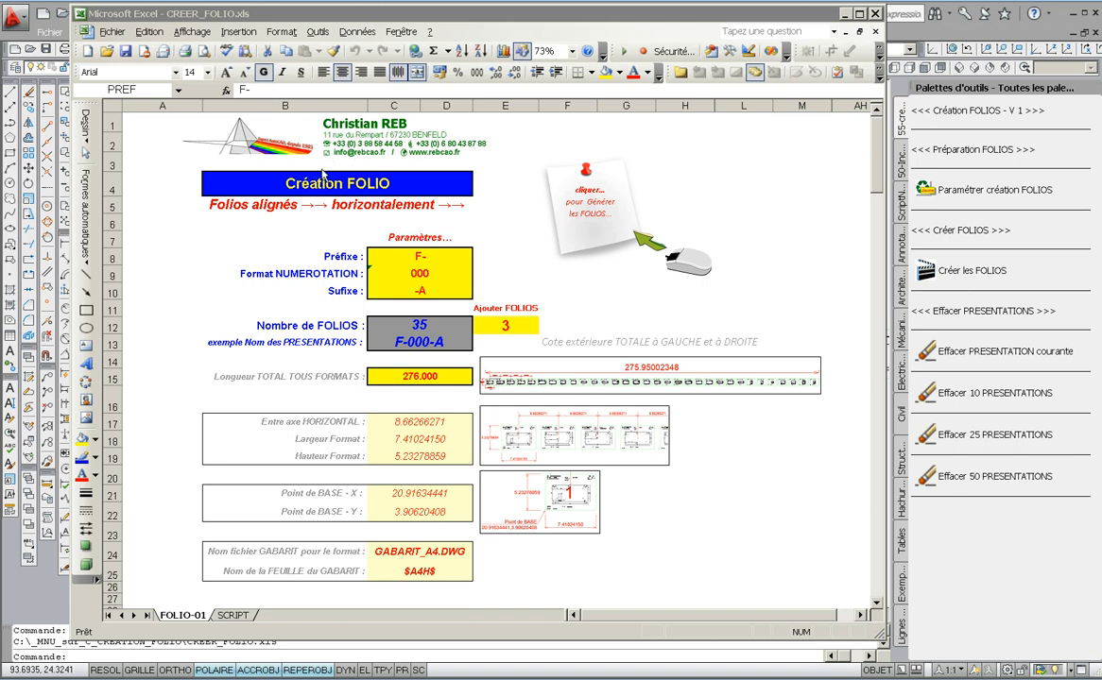
pyautogui.click(416, 256)
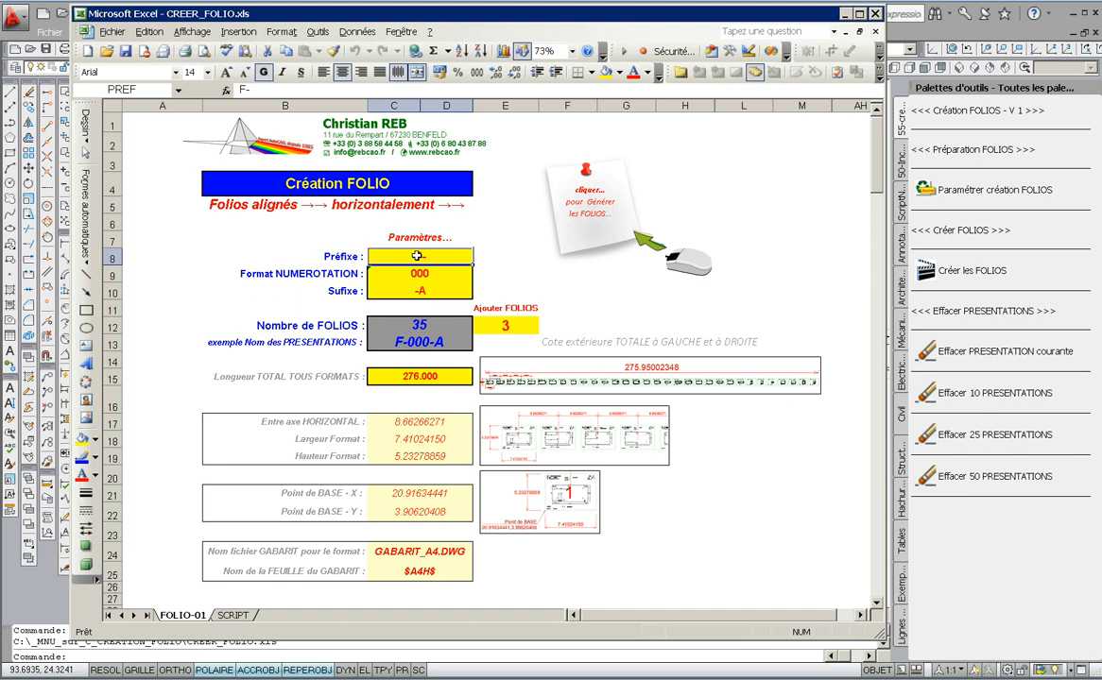
pyautogui.click(417, 273)
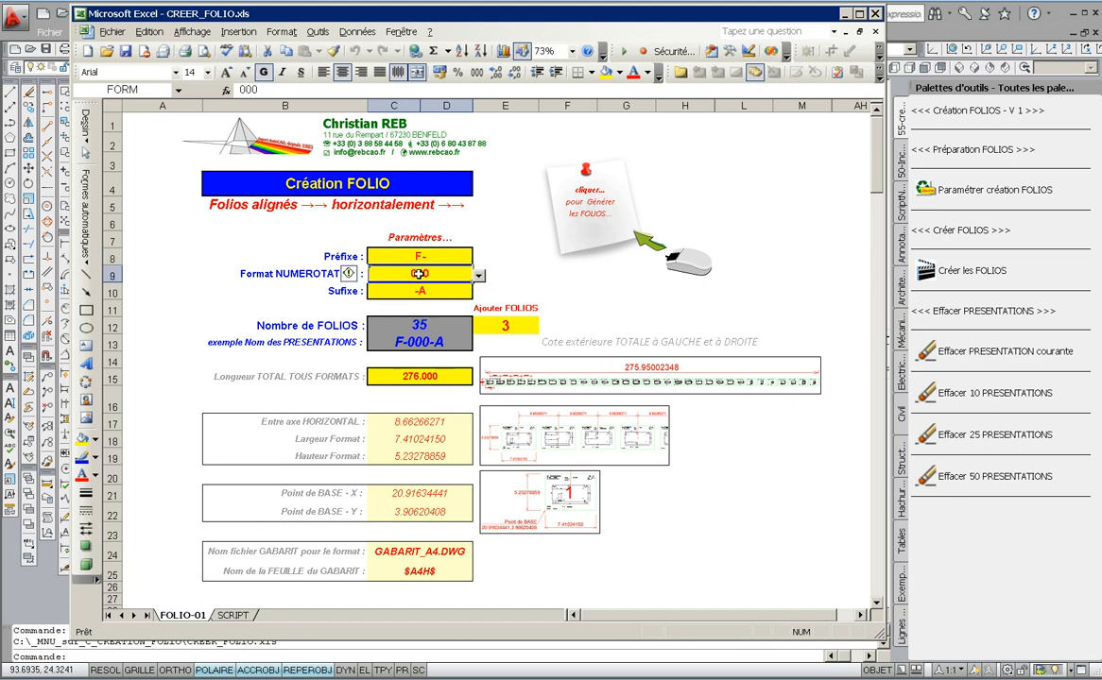
pyautogui.click(479, 276)
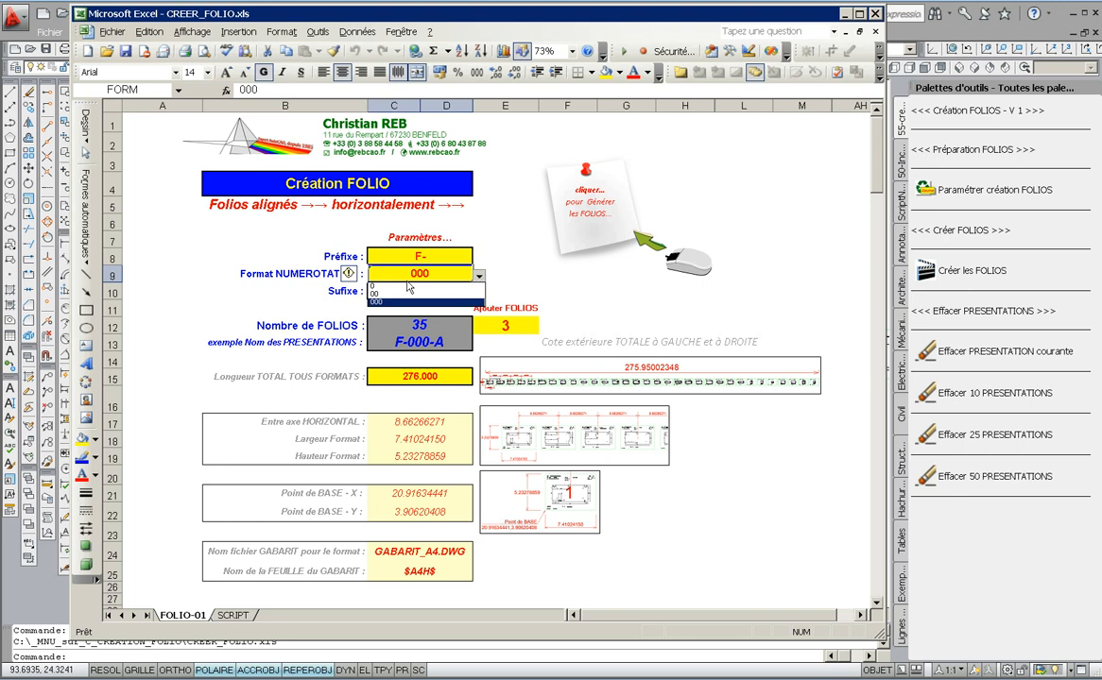
pyautogui.click(381, 302)
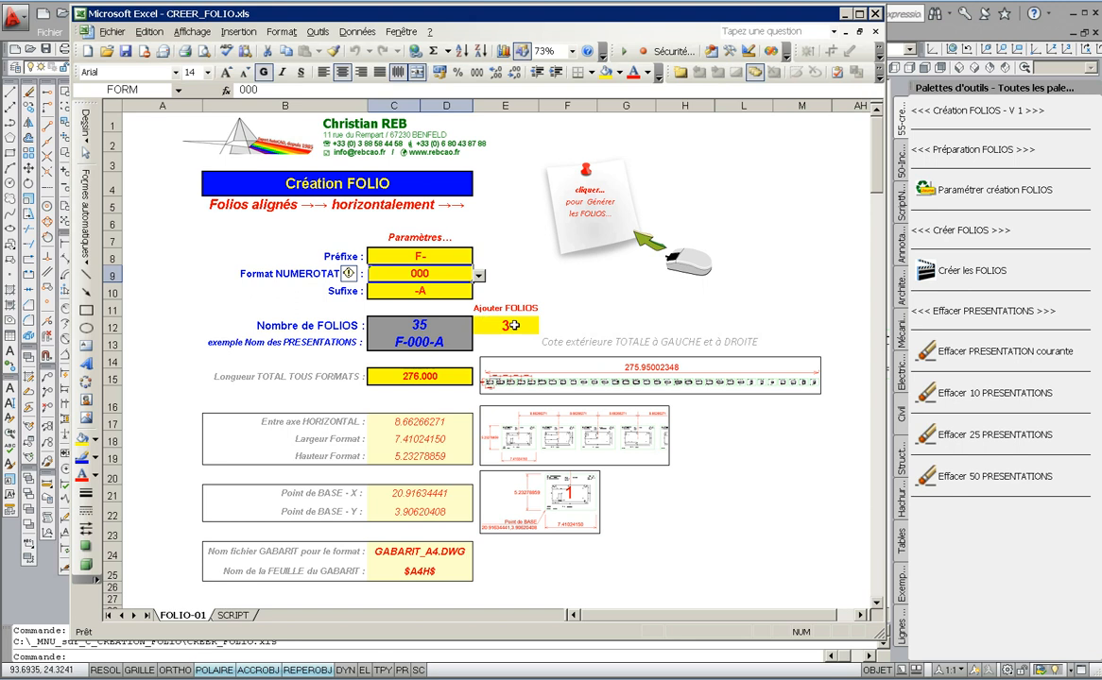
# - Set the number of folios to add to 0
pyautogui.click(513, 325)
pyautogui.press('ctrl')
pyautogui.press('ctrl')
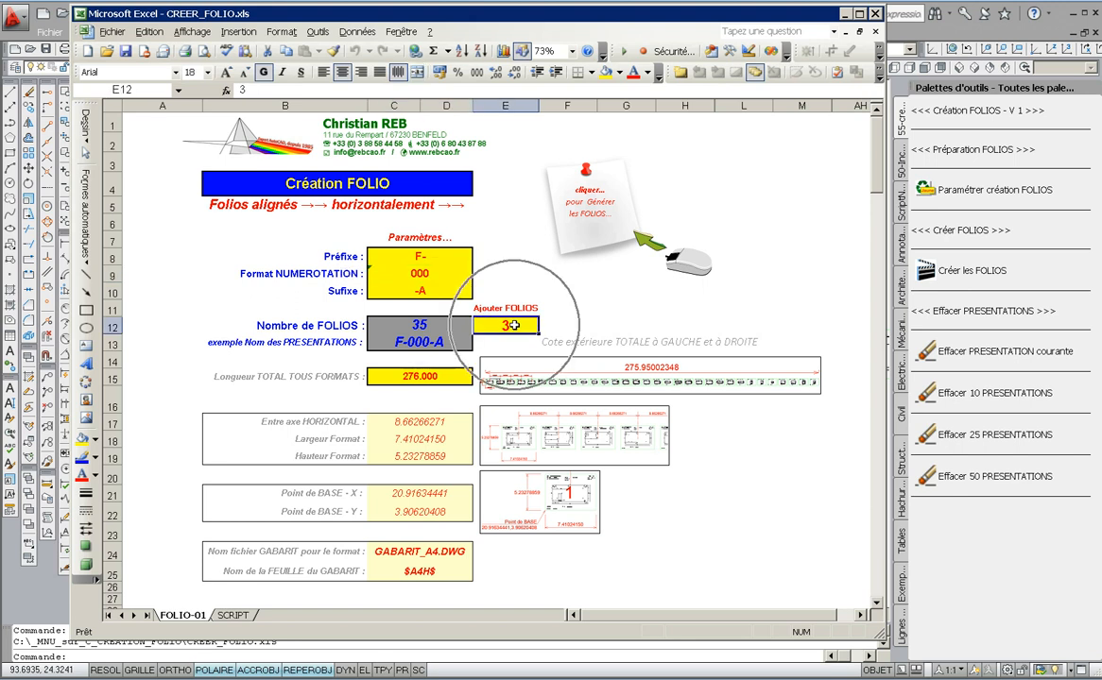
pyautogui.press('ctrl')
pyautogui.press('ctrl')
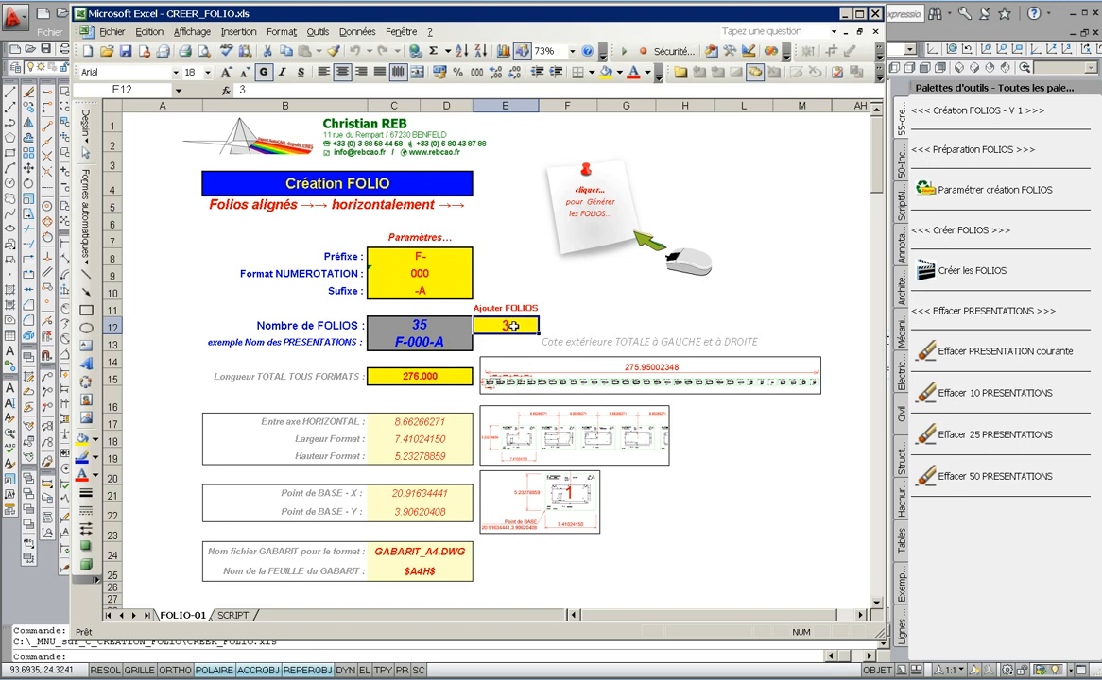
pyautogui.write('0')
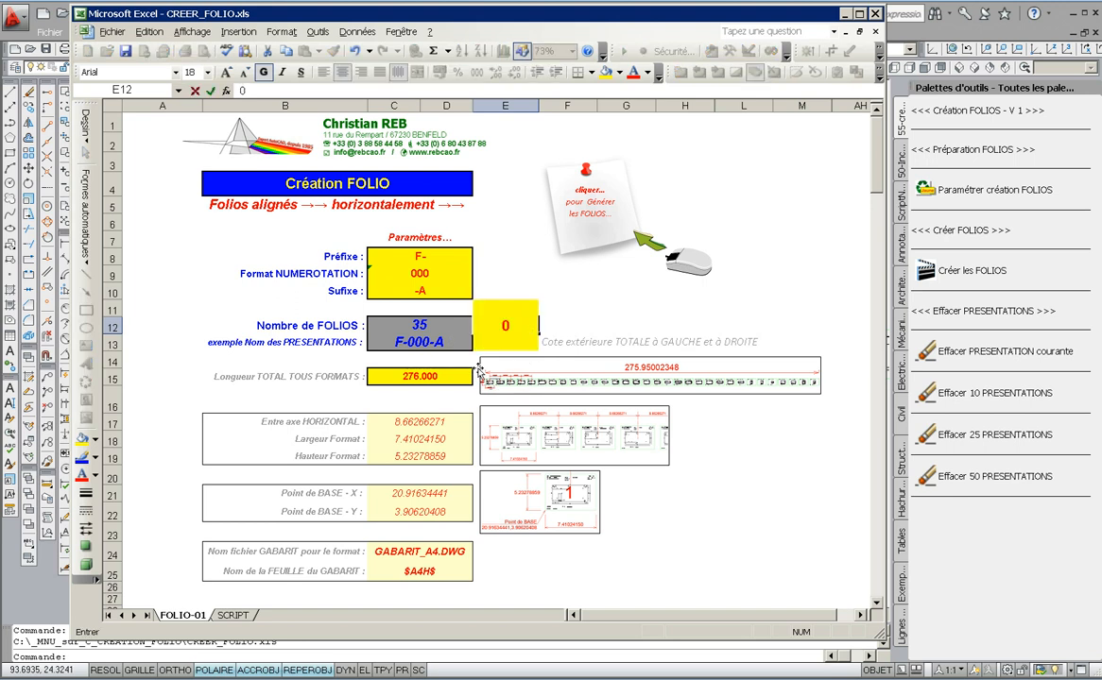
pyautogui.click(422, 377)
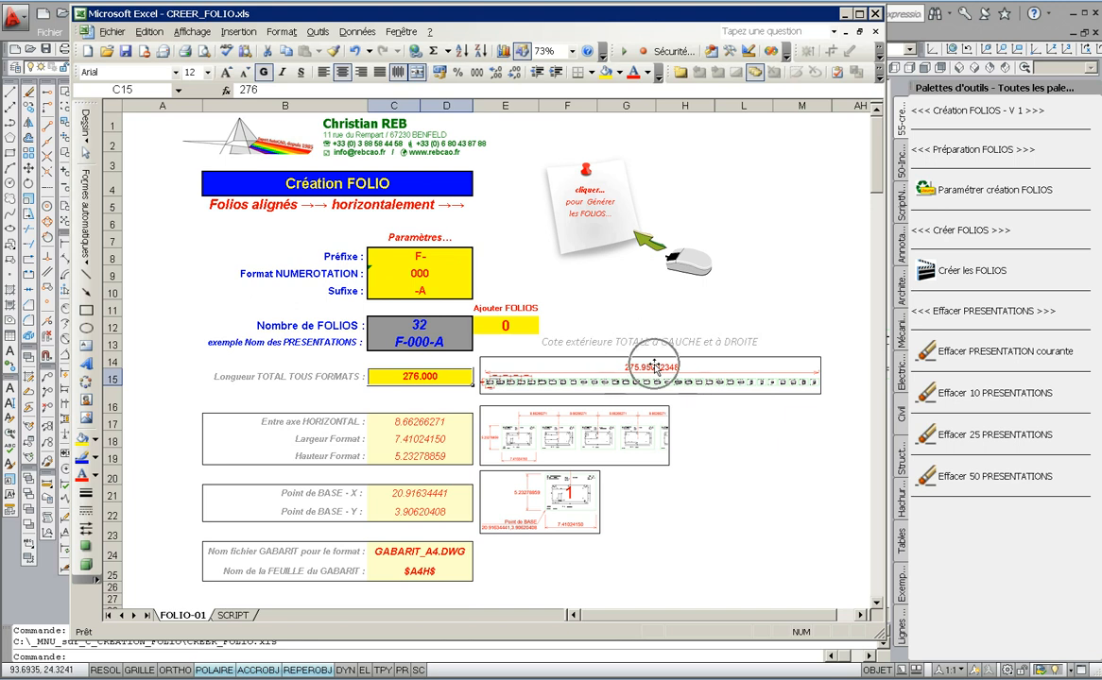
# - Examine the spacing, format width and height, base point and template cells of the settings sheet
pyautogui.click(425, 427)
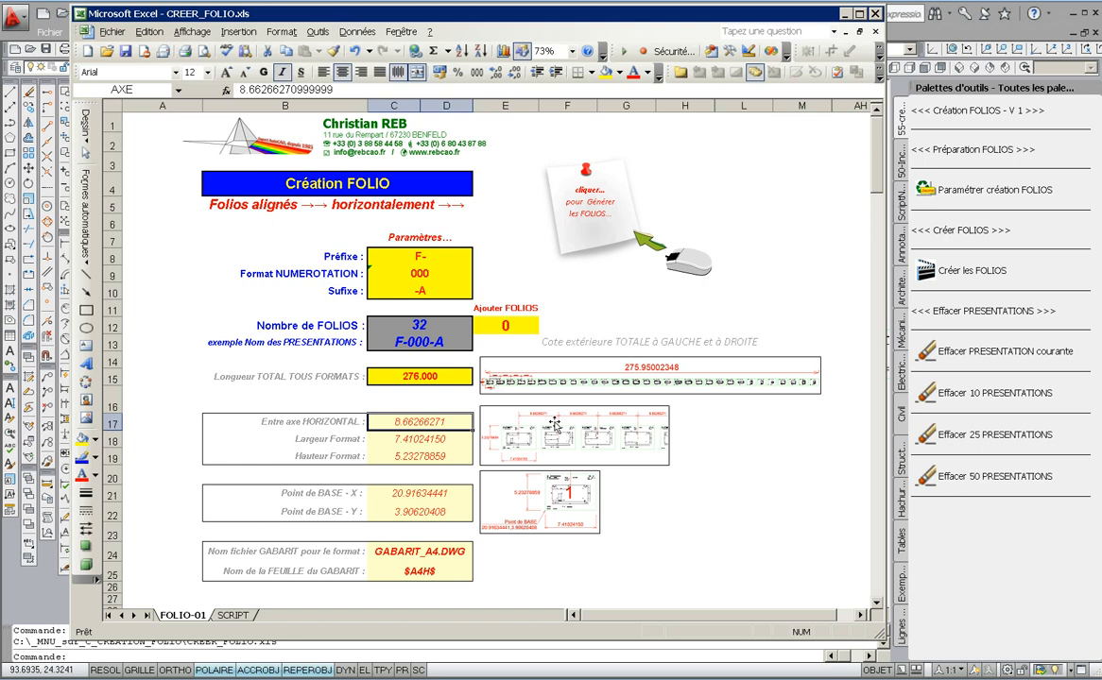
pyautogui.click(430, 441)
pyautogui.click(421, 454)
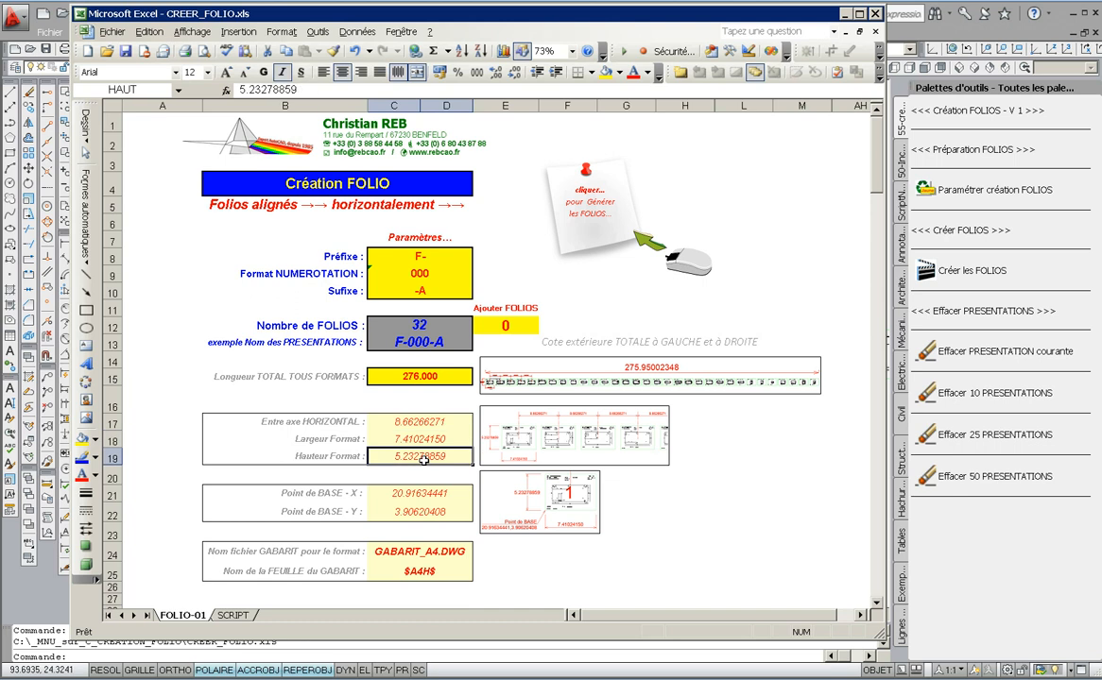
pyautogui.click(414, 438)
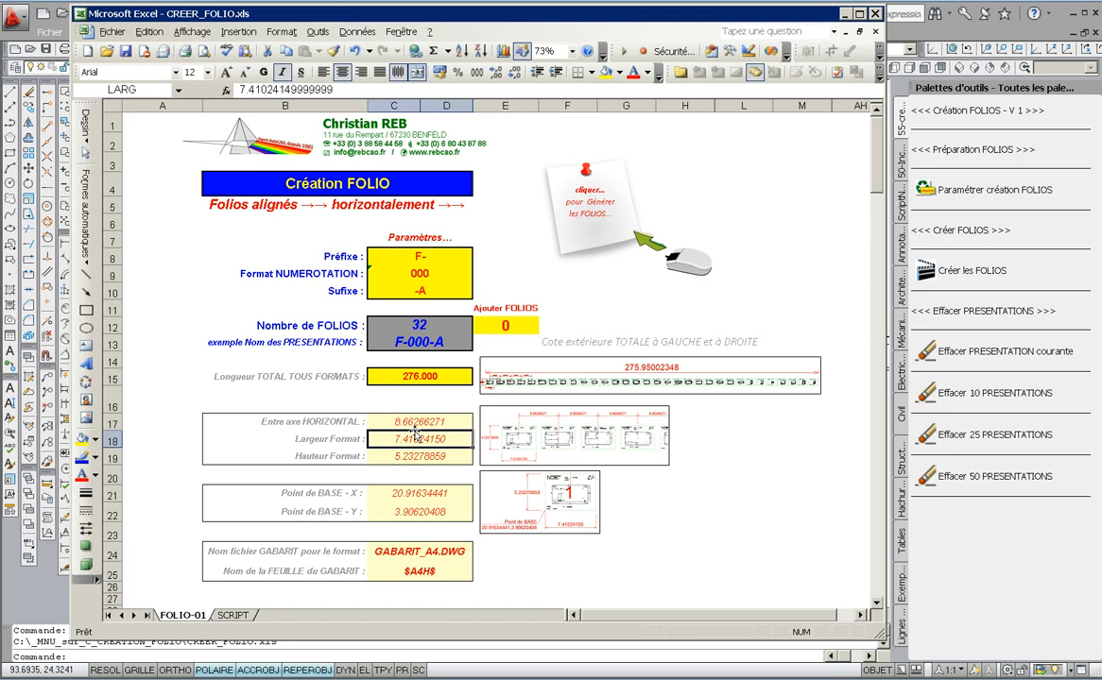
pyautogui.click(408, 493)
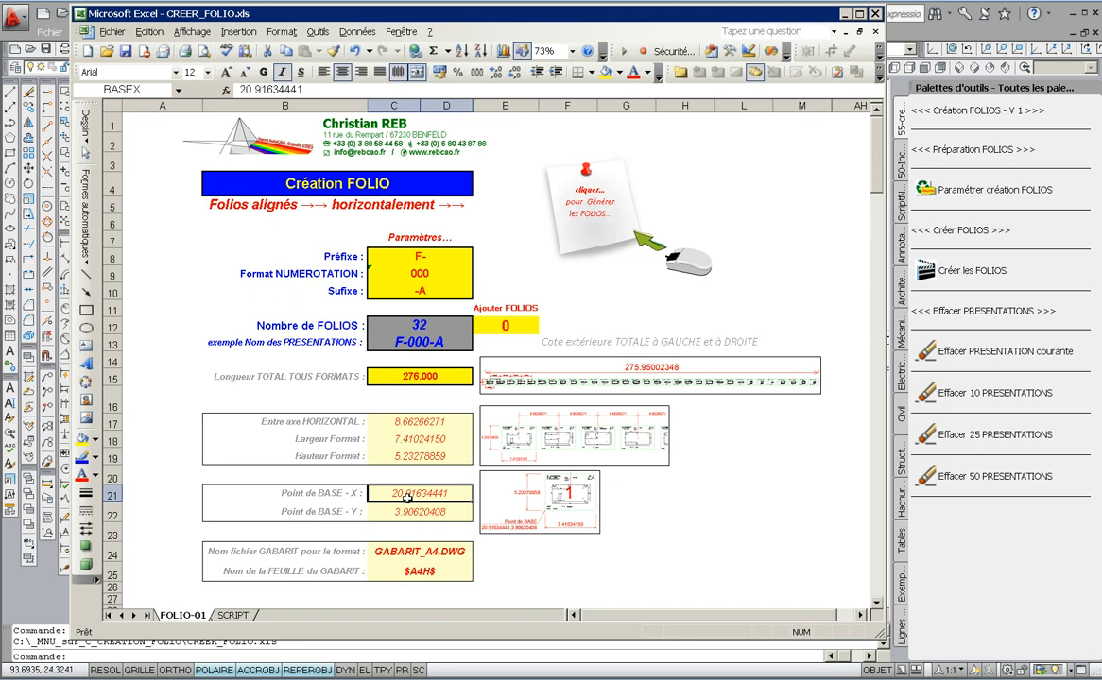
pyautogui.press('ctrl')
pyautogui.press('ctrl')
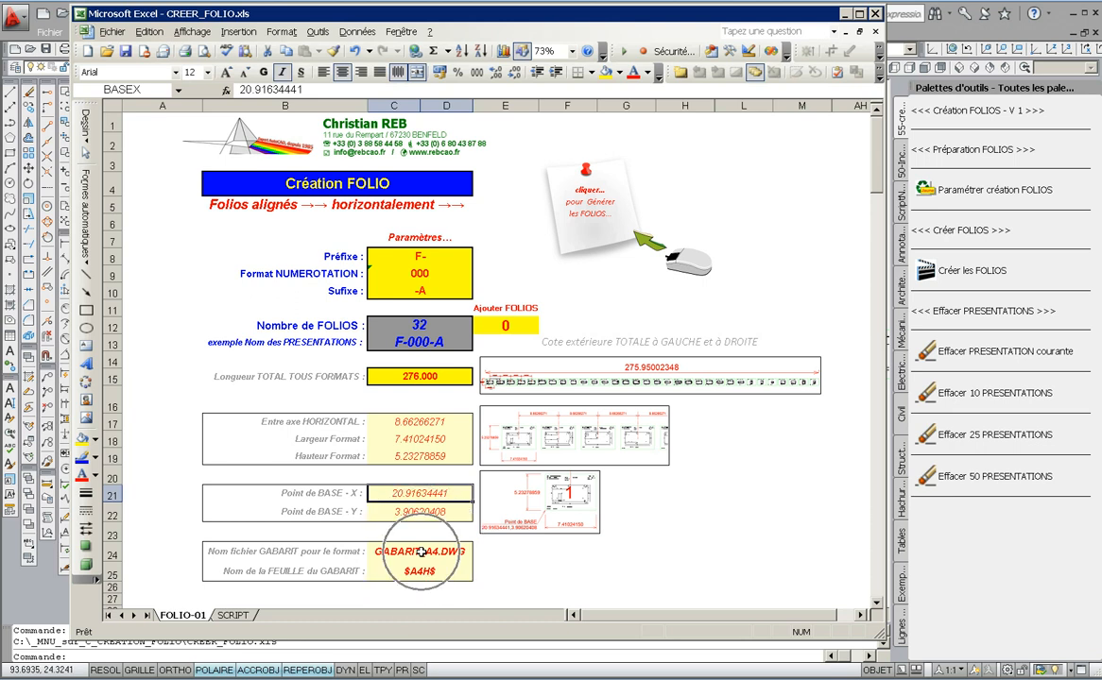
pyautogui.press('ctrl')
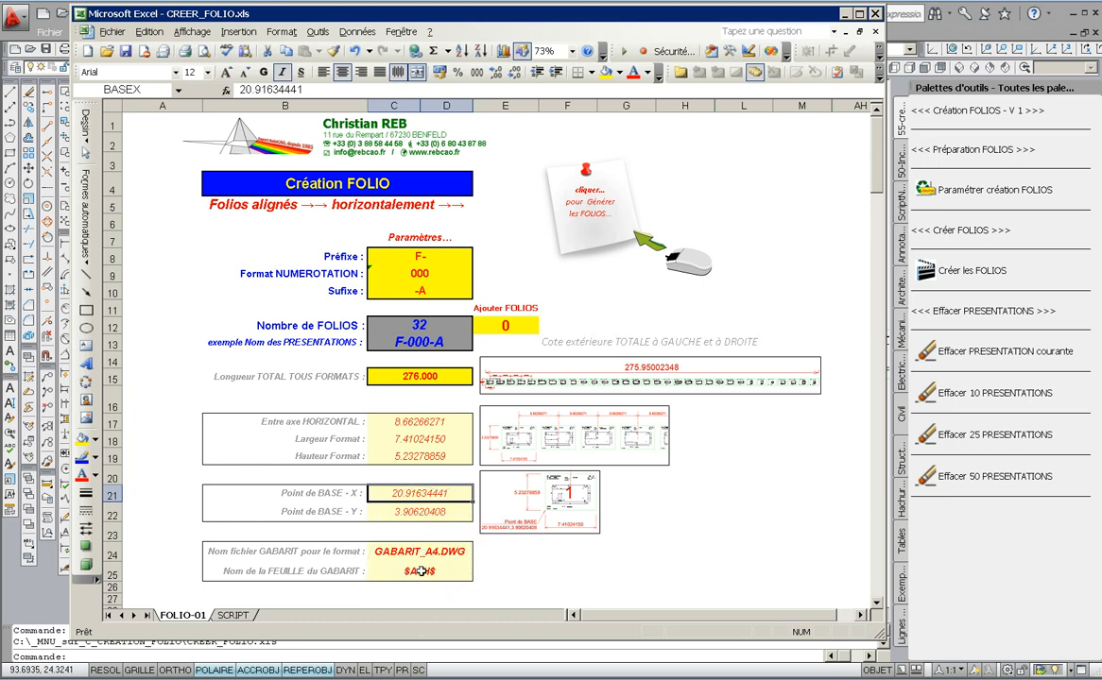
pyautogui.click(421, 571)
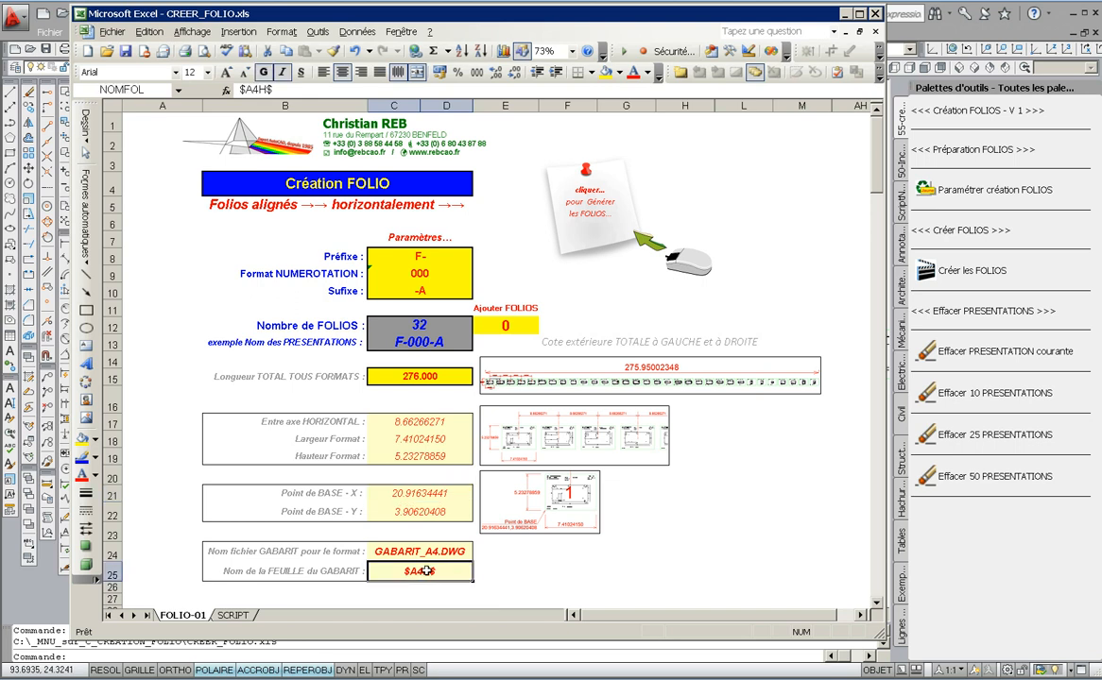
# - Clear the folio name suffix
pyautogui.click(420, 290)
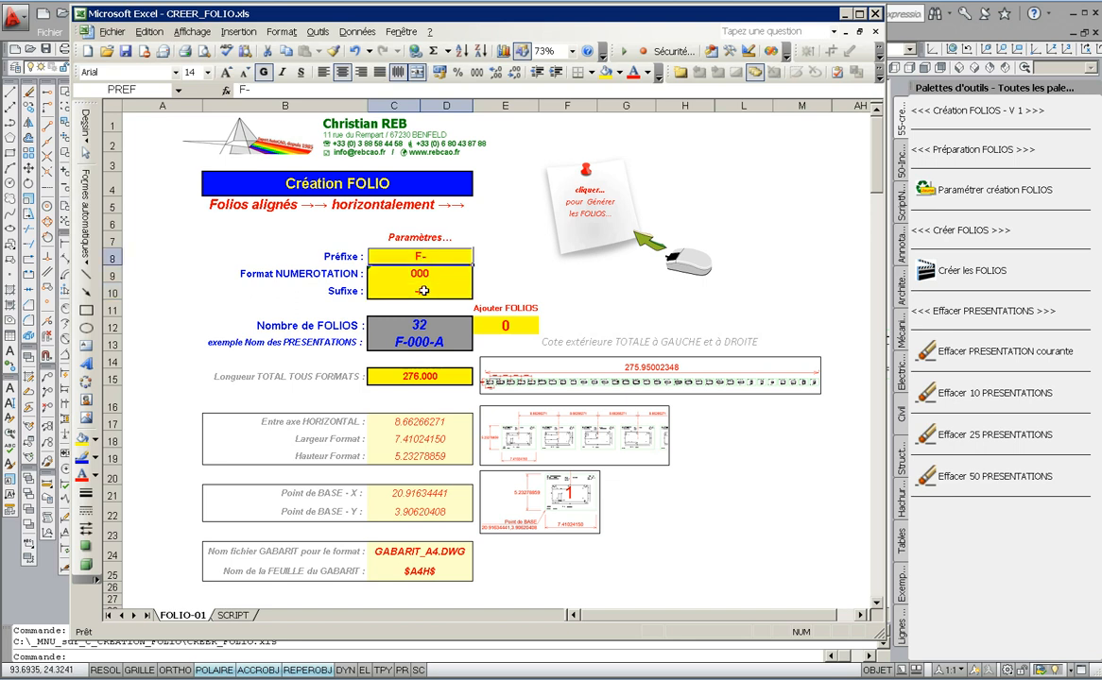
pyautogui.press('Delete')
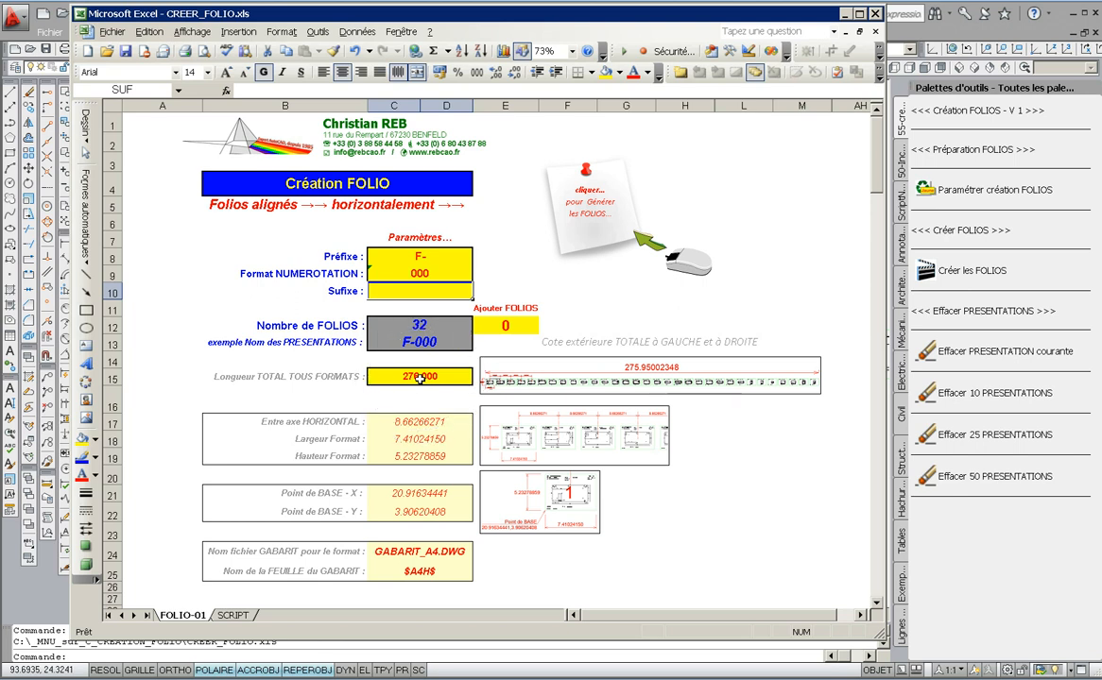
pyautogui.moveTo(420, 325); pyautogui.dragTo(421, 342)
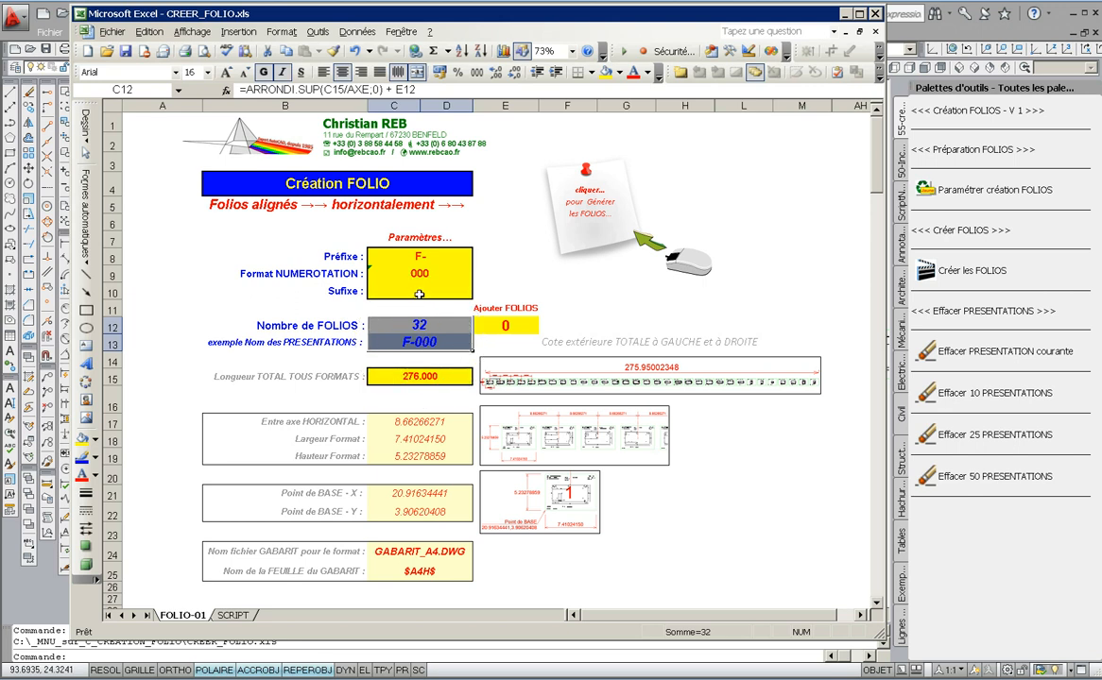
# - Enter A as the suffix, then delete it again
pyautogui.click(419, 293)
pyautogui.write('A')
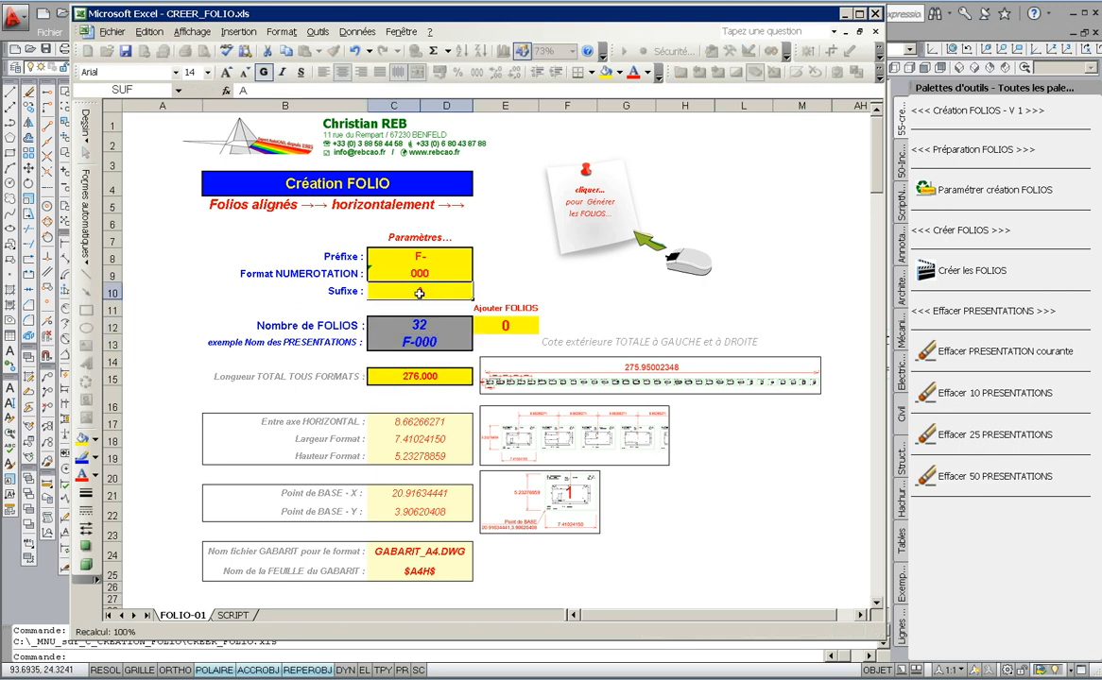
pyautogui.press('Return')
pyautogui.press('ctrl')
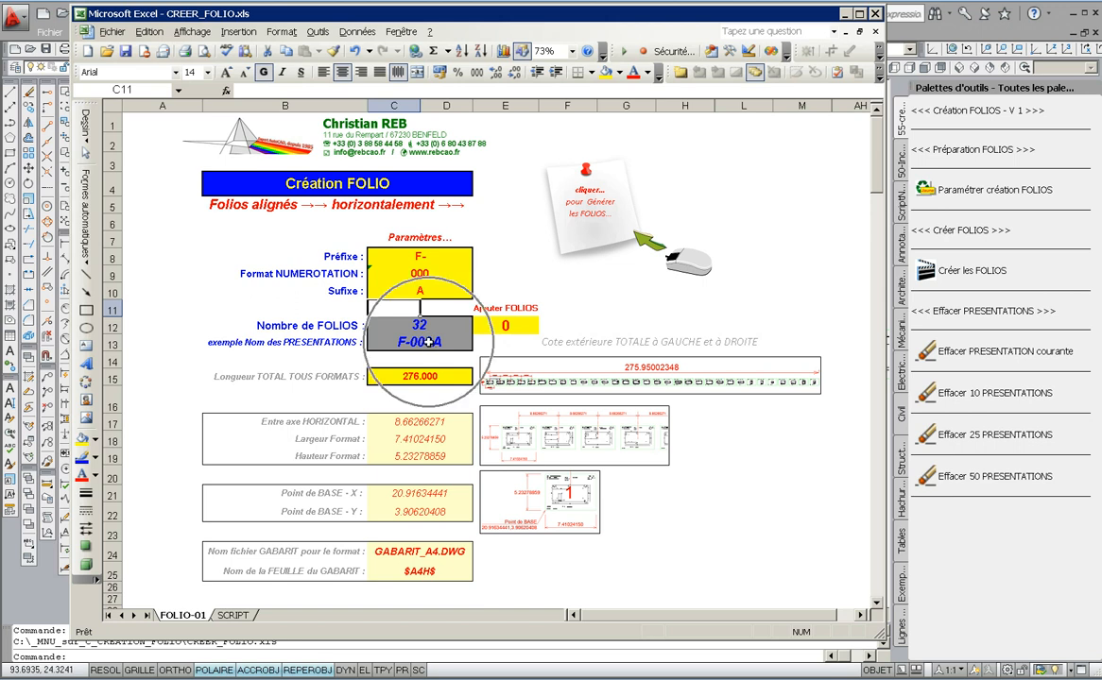
pyautogui.click(421, 293)
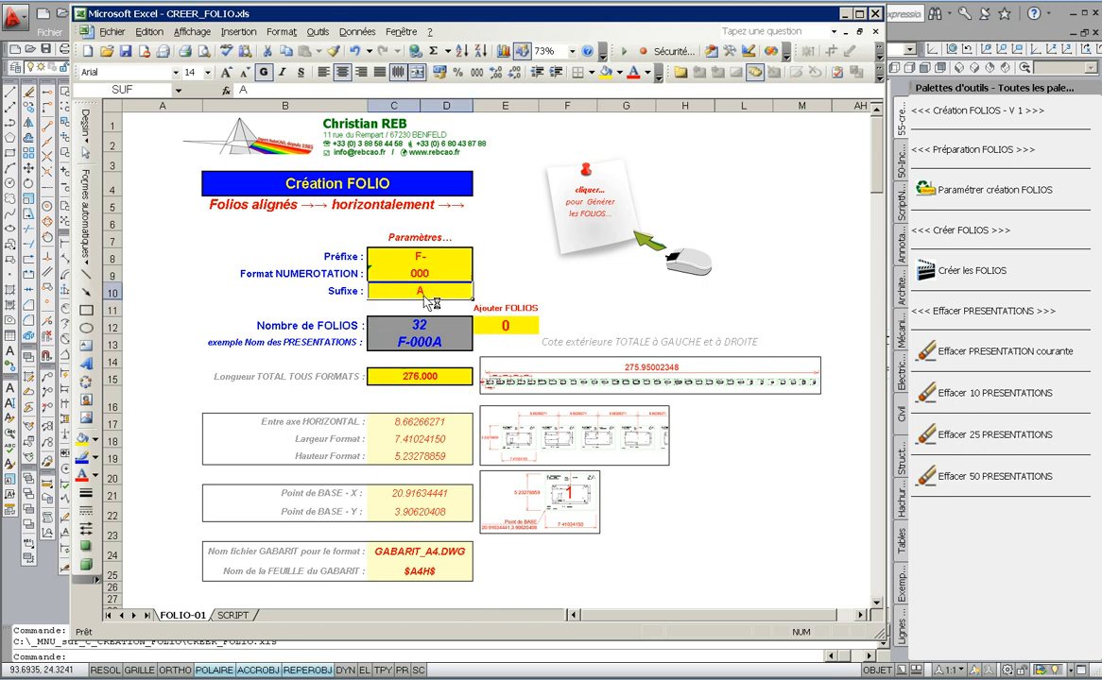
pyautogui.press('Delete')
pyautogui.press('Return')
# - Generate the folio layouts with Créer les FOLIOS and open layout F-009
pyautogui.press('ctrl')
pyautogui.click(603, 243)
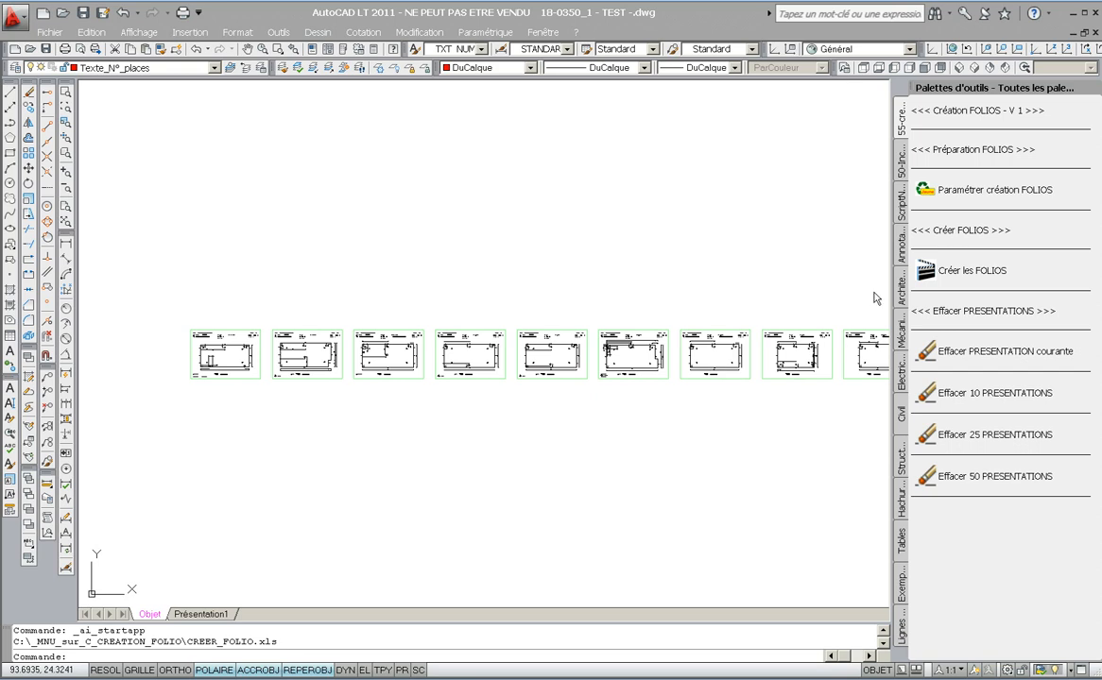
pyautogui.click(928, 275)
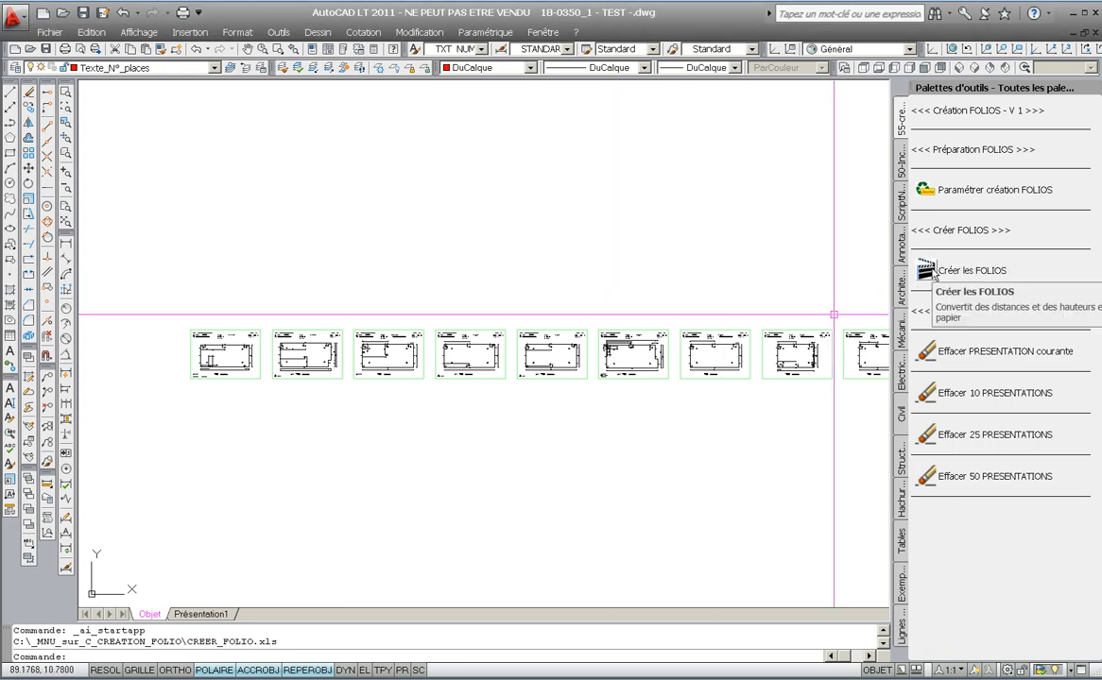
pyautogui.click(928, 272)
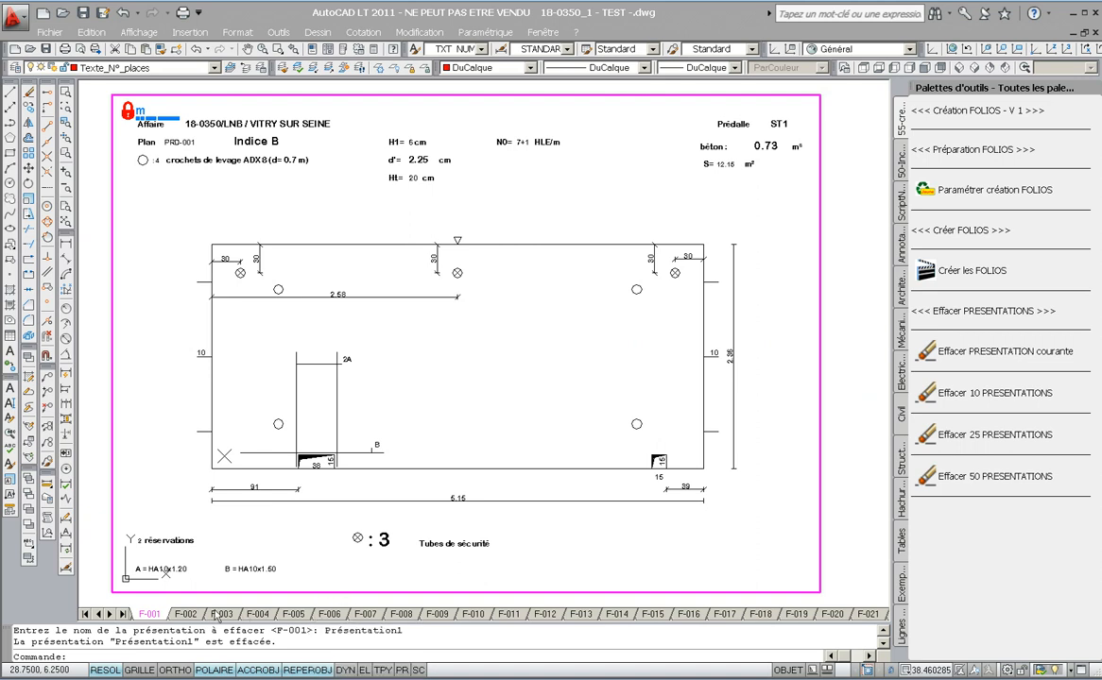
pyautogui.click(439, 616)
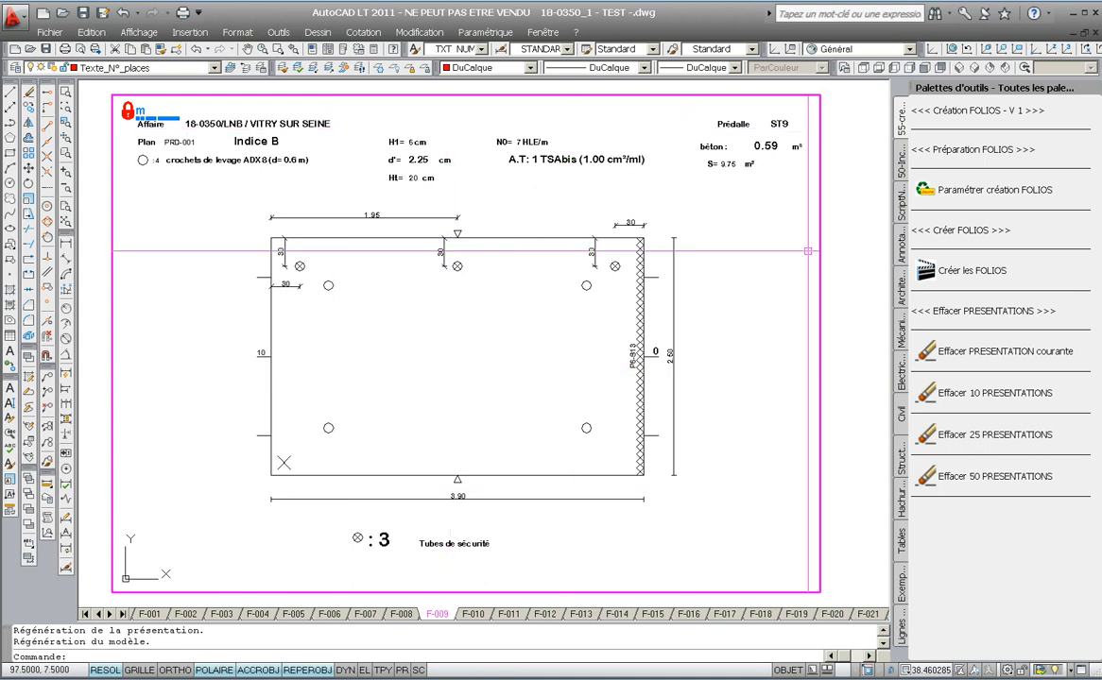
# - Browse through the layouts to F-025 and delete that current layout
pyautogui.click(546, 619)
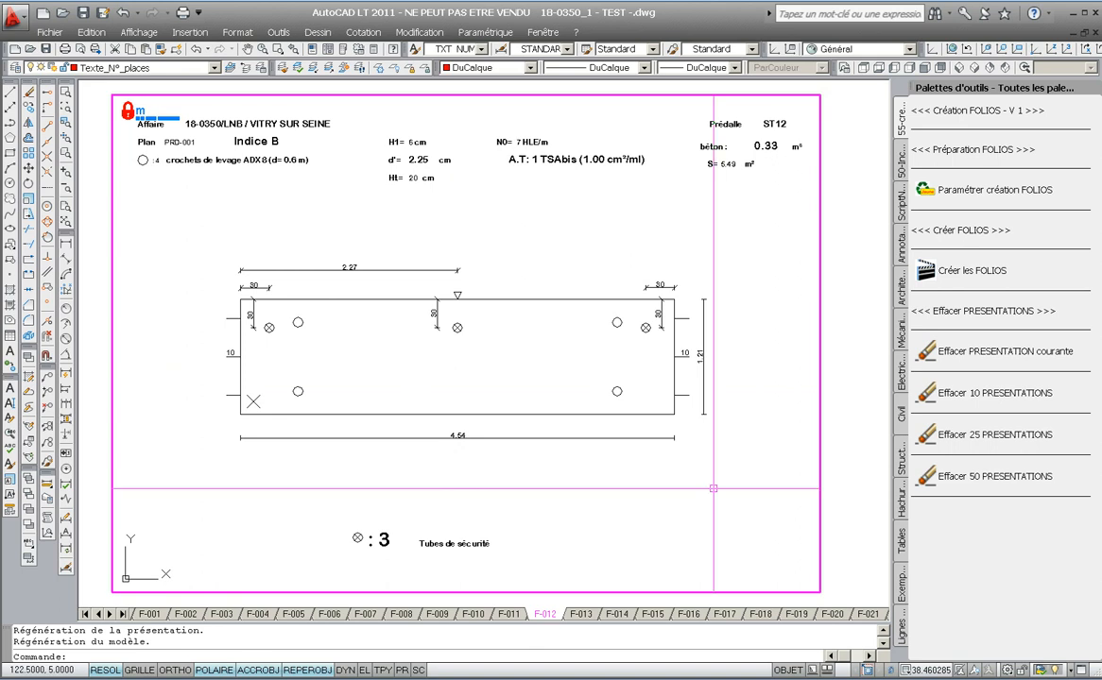
pyautogui.click(863, 616)
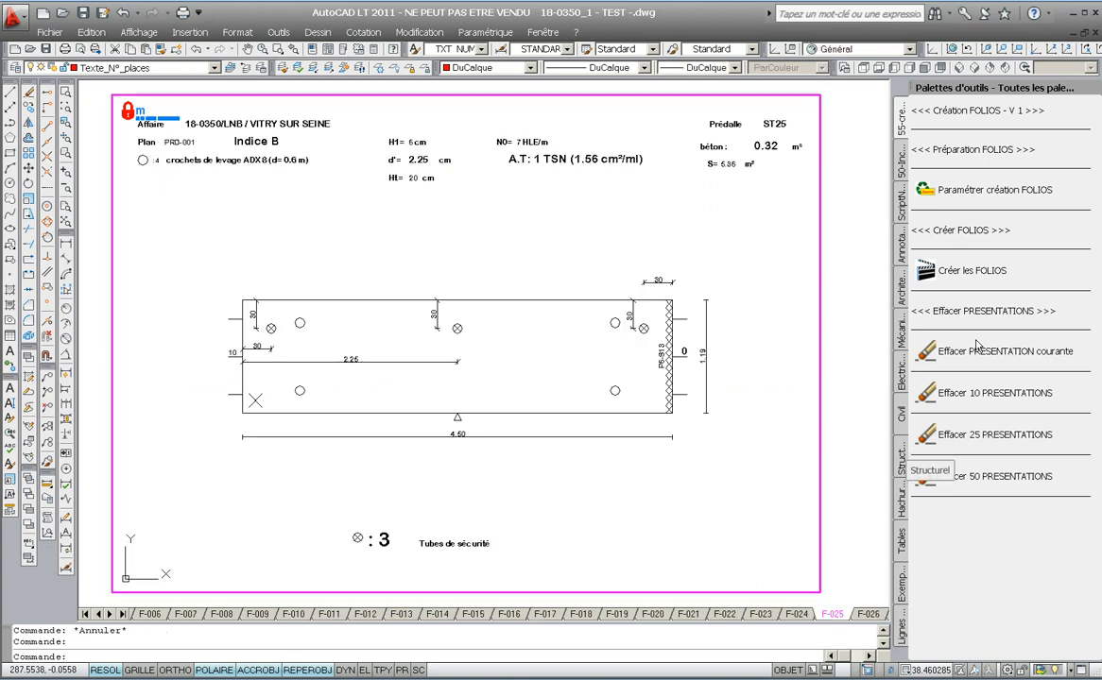
pyautogui.click(941, 353)
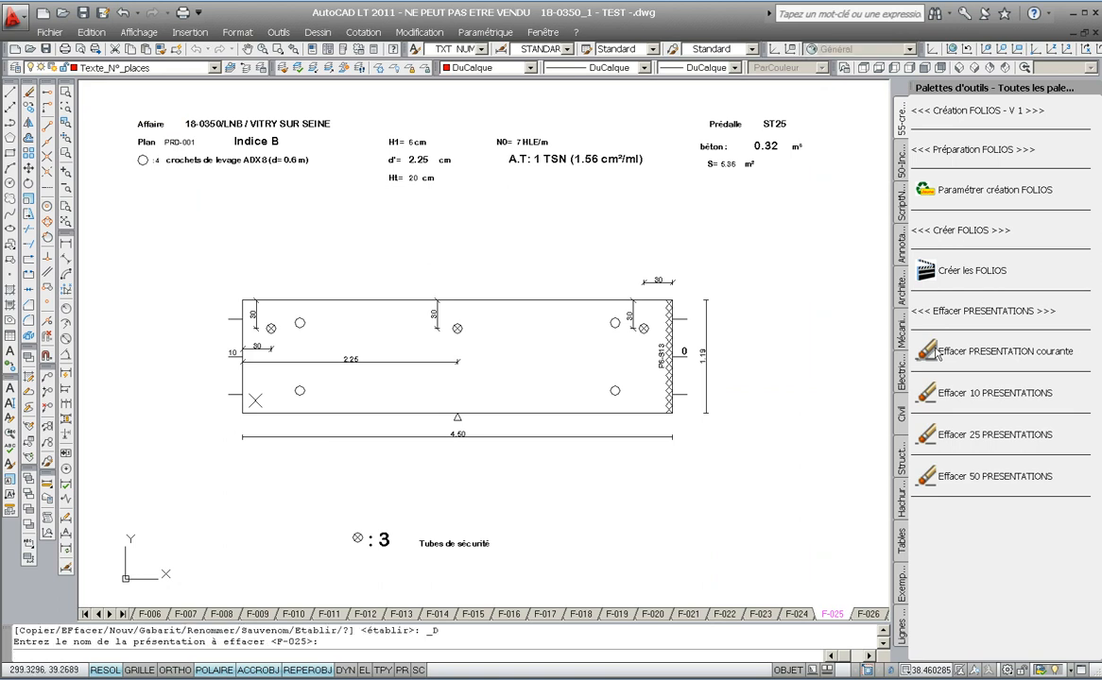
# - Erase the remaining folio layouts in batches of ten with Effacer 10 PRESENTATIONS
pyautogui.click(929, 394)
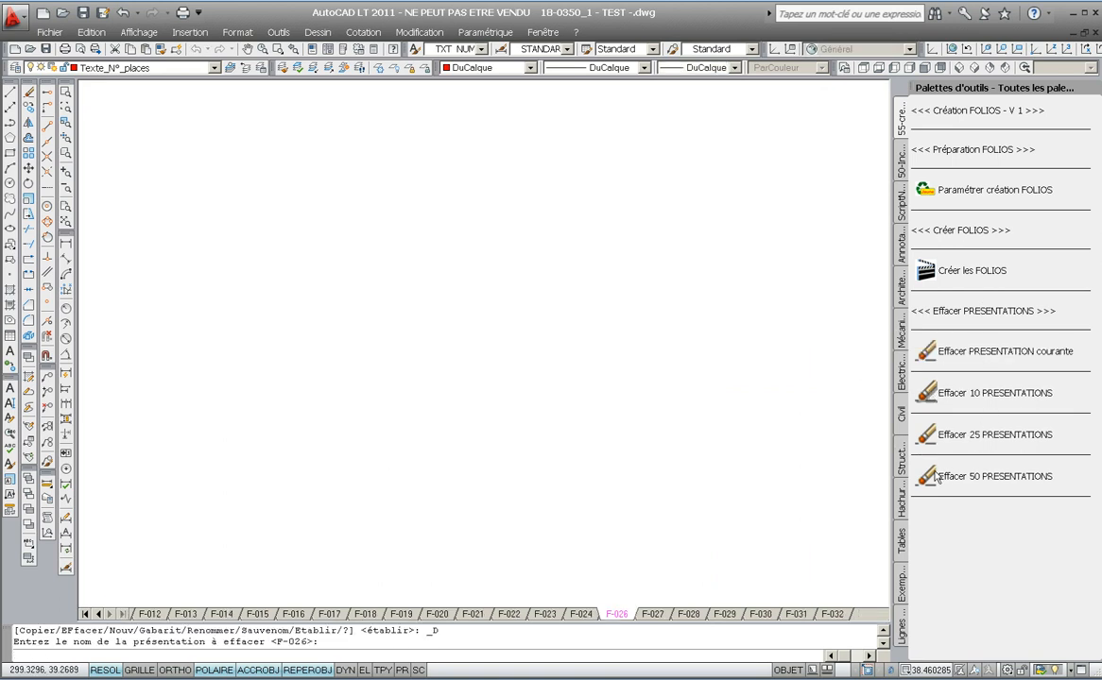
pyautogui.click(929, 394)
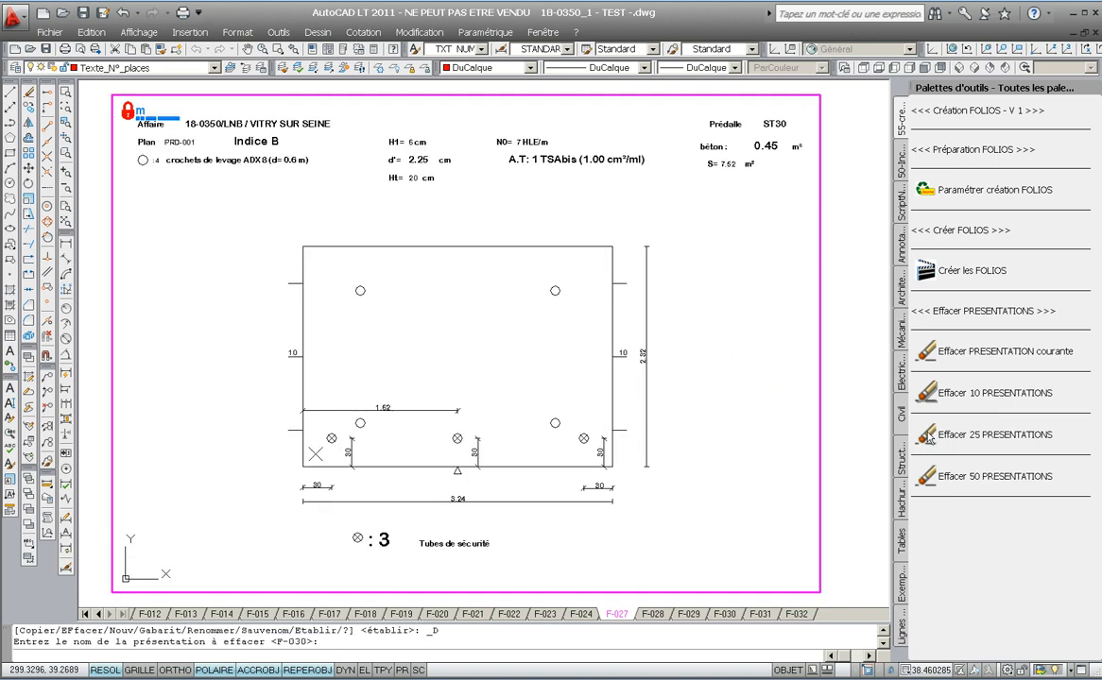
pyautogui.press('ctrl')
pyautogui.press('ctrl')
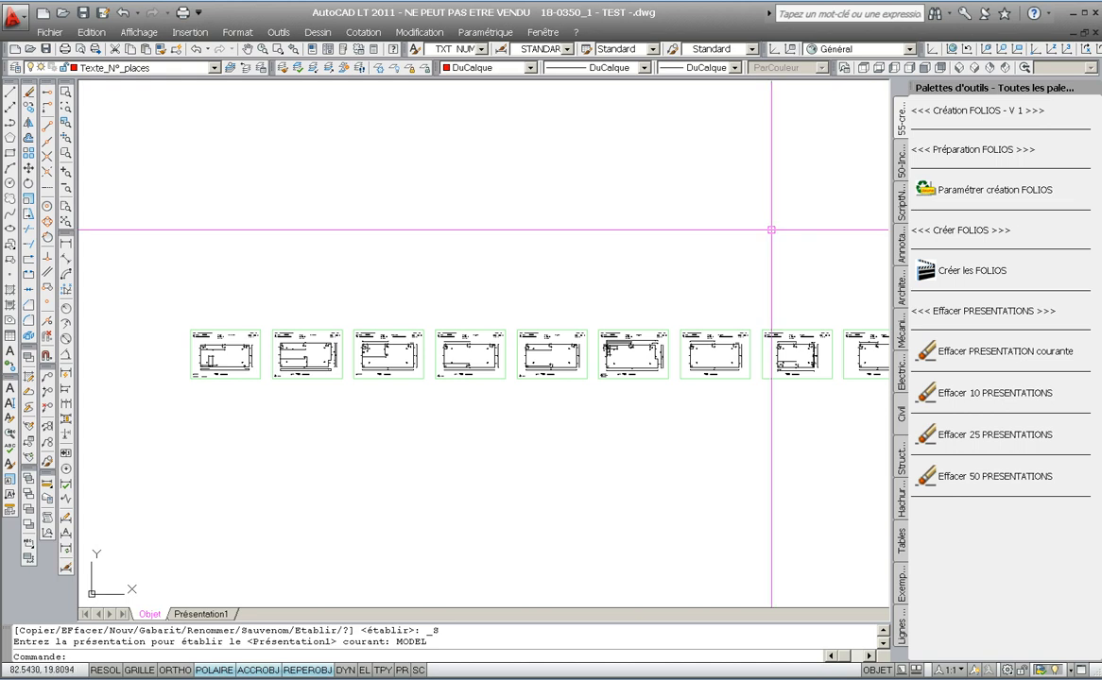
# - Reopen the folio creation workbook and examine the generated commands on the SCRIPT sheet
pyautogui.click(925, 191)
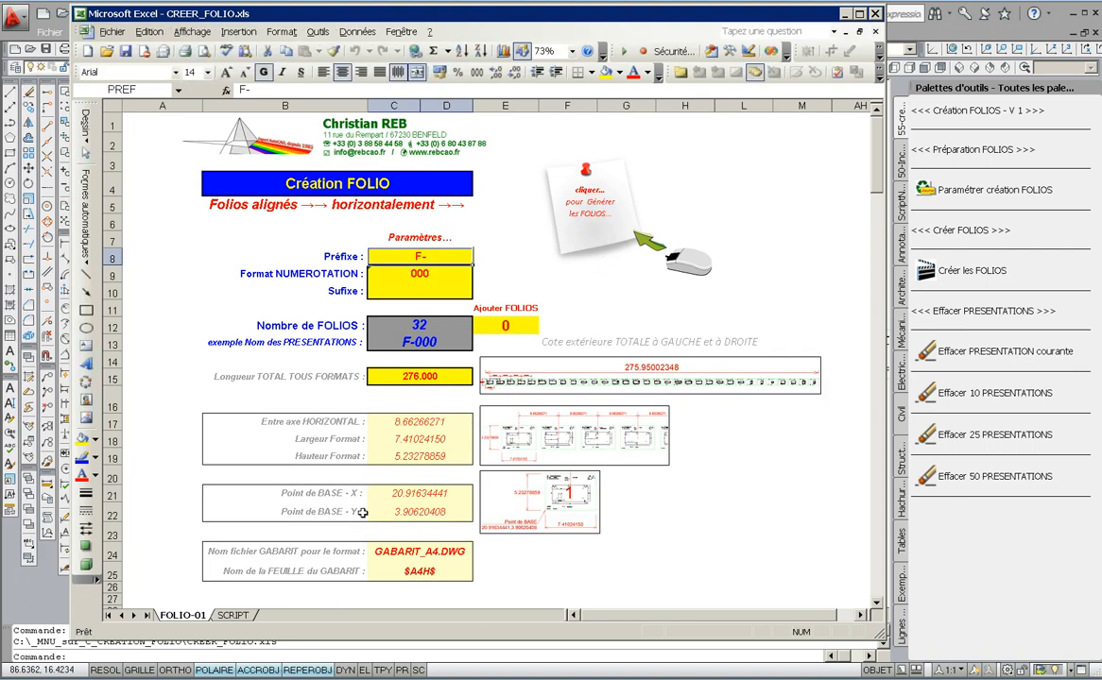
pyautogui.click(232, 615)
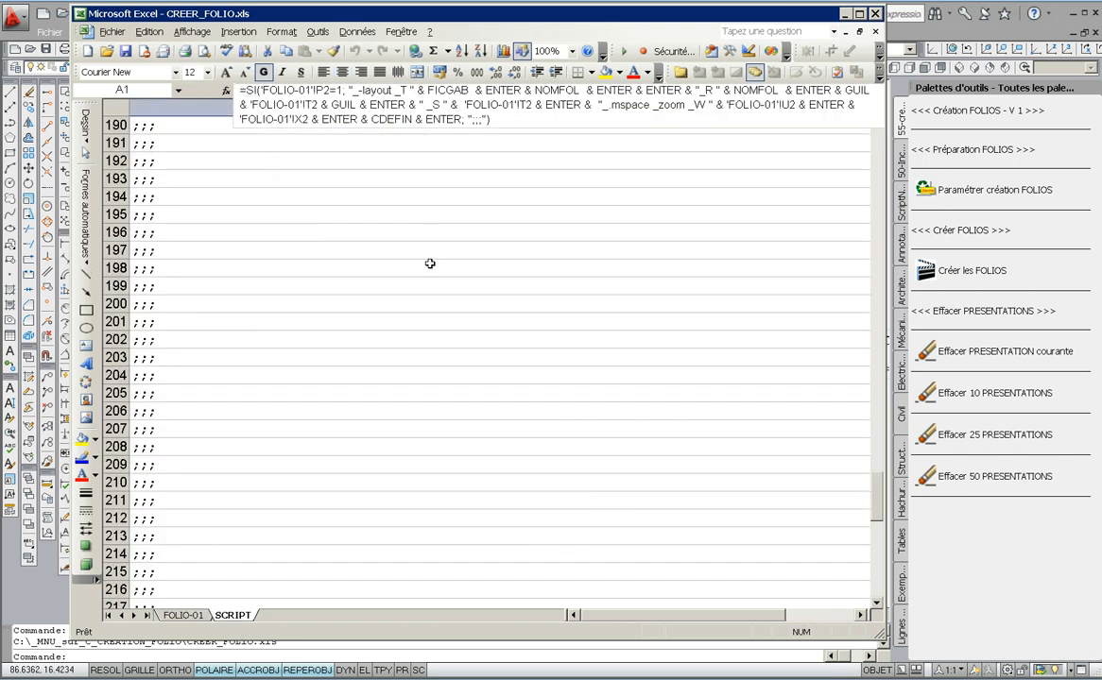
pyautogui.click(878, 149)
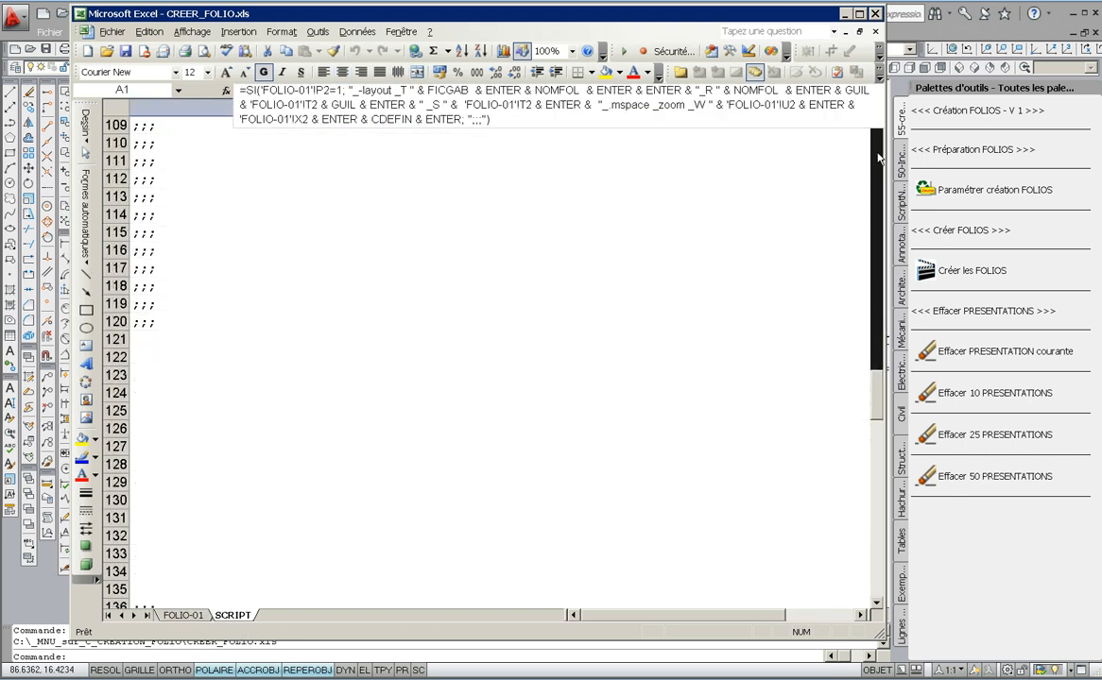
pyautogui.click(878, 156)
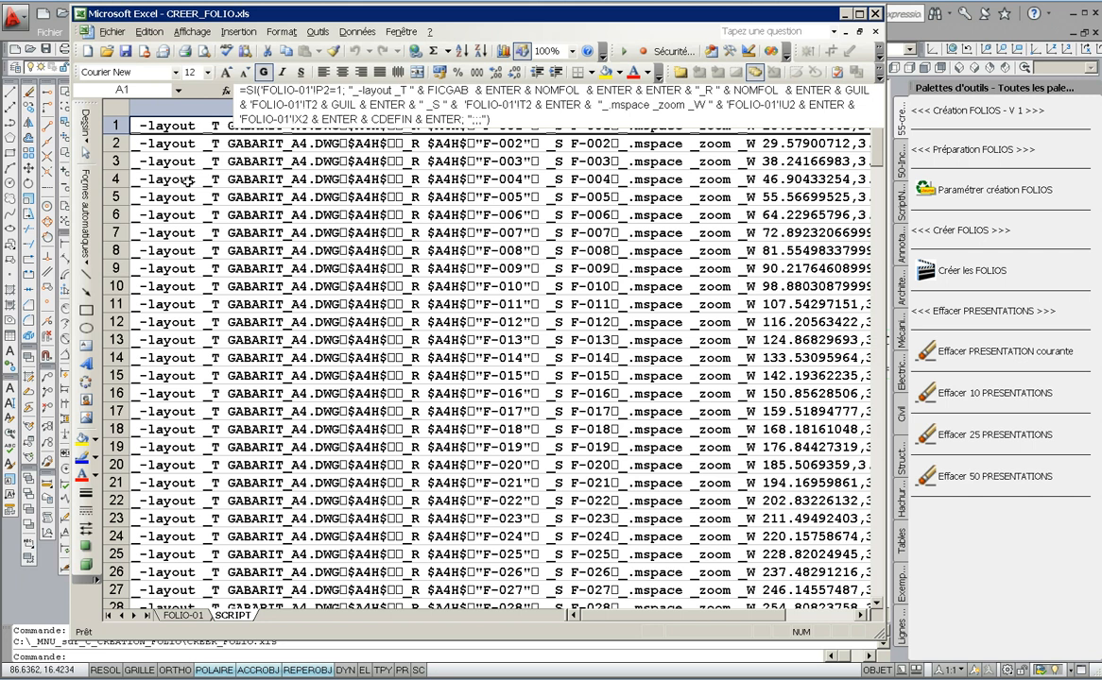
pyautogui.click(185, 615)
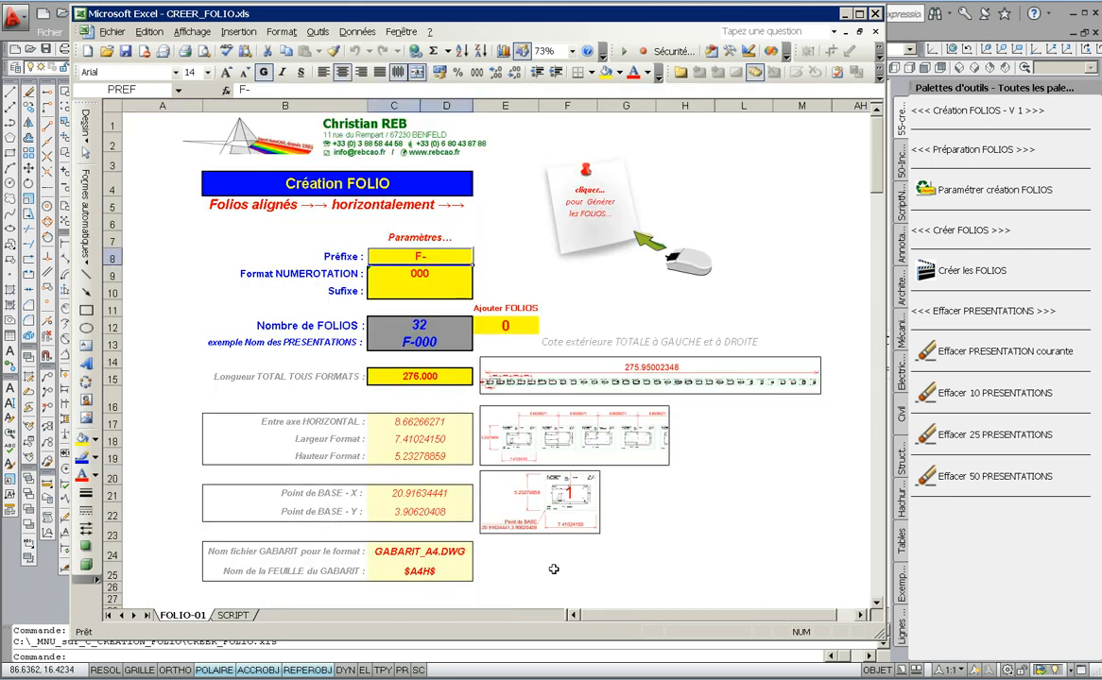
# - Unhide the hidden columns between M and AH on the FOLIO-01 sheet
pyautogui.click(859, 615)
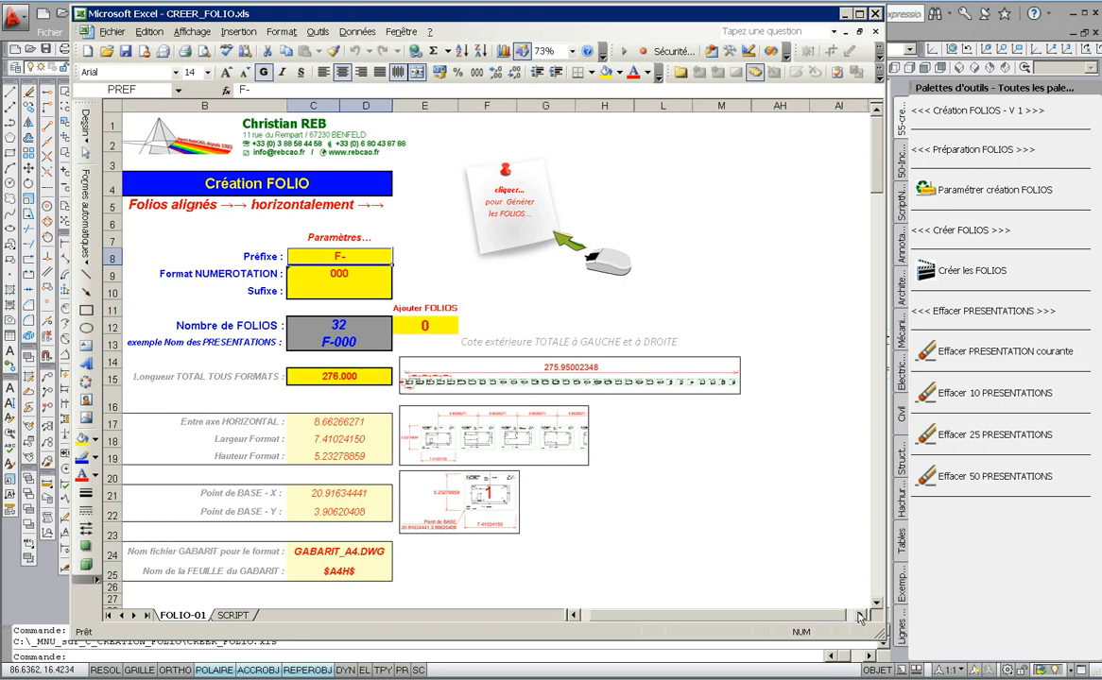
pyautogui.click(859, 615)
pyautogui.click(859, 615)
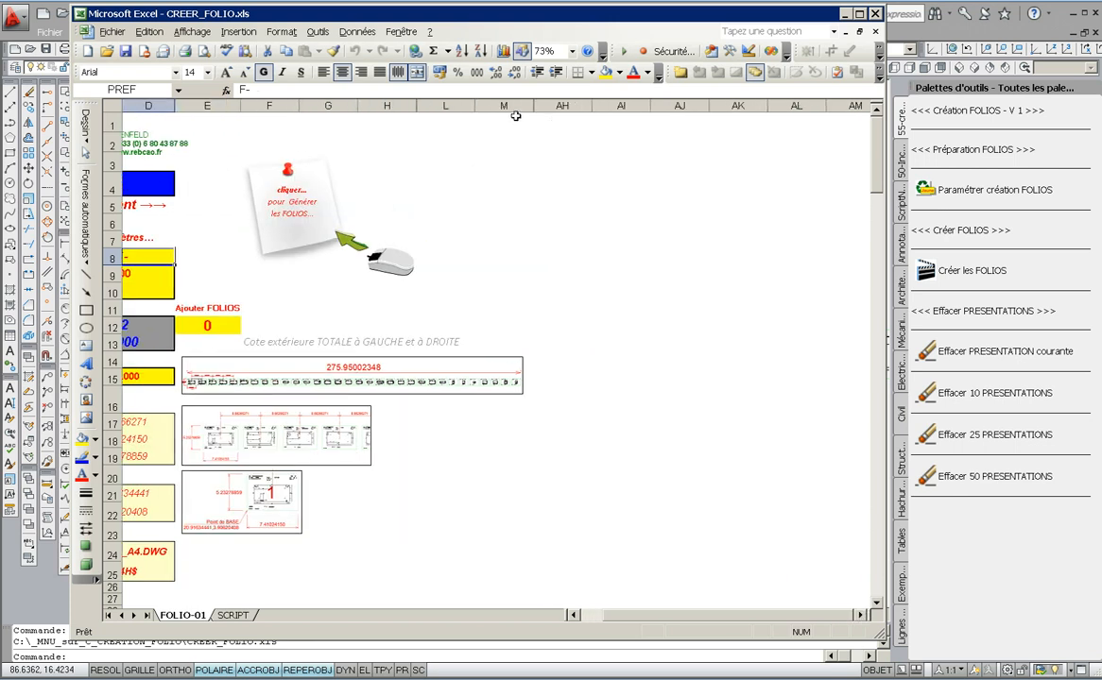
pyautogui.moveTo(514, 105); pyautogui.dragTo(562, 105)
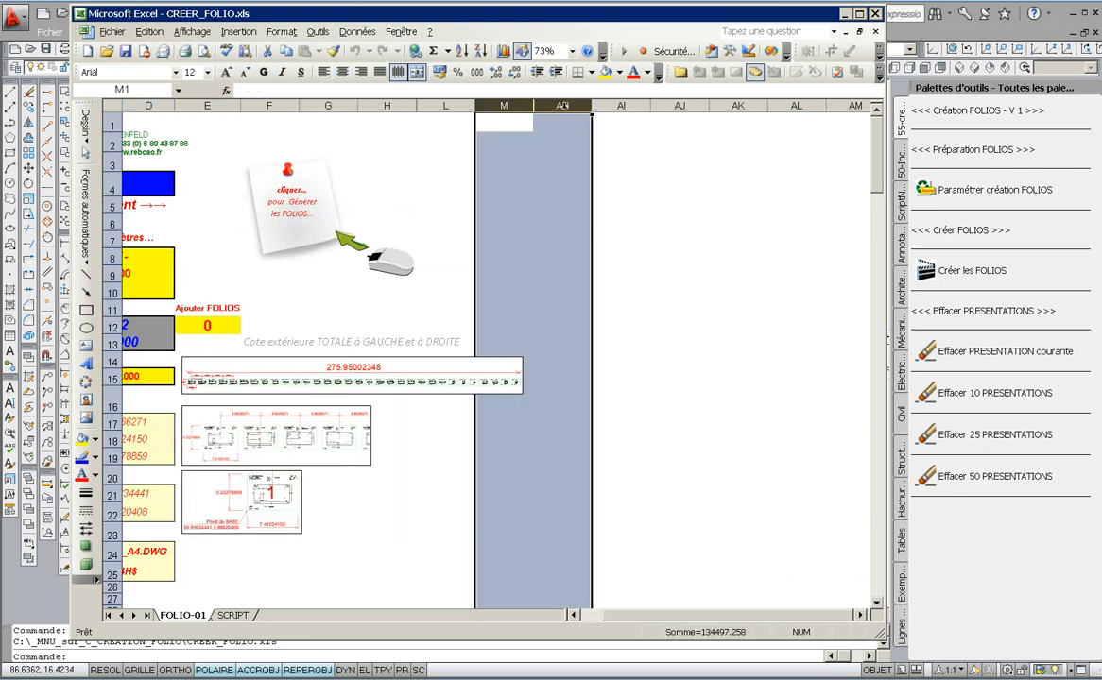
pyautogui.rightClick(565, 110)
pyautogui.click(581, 300)
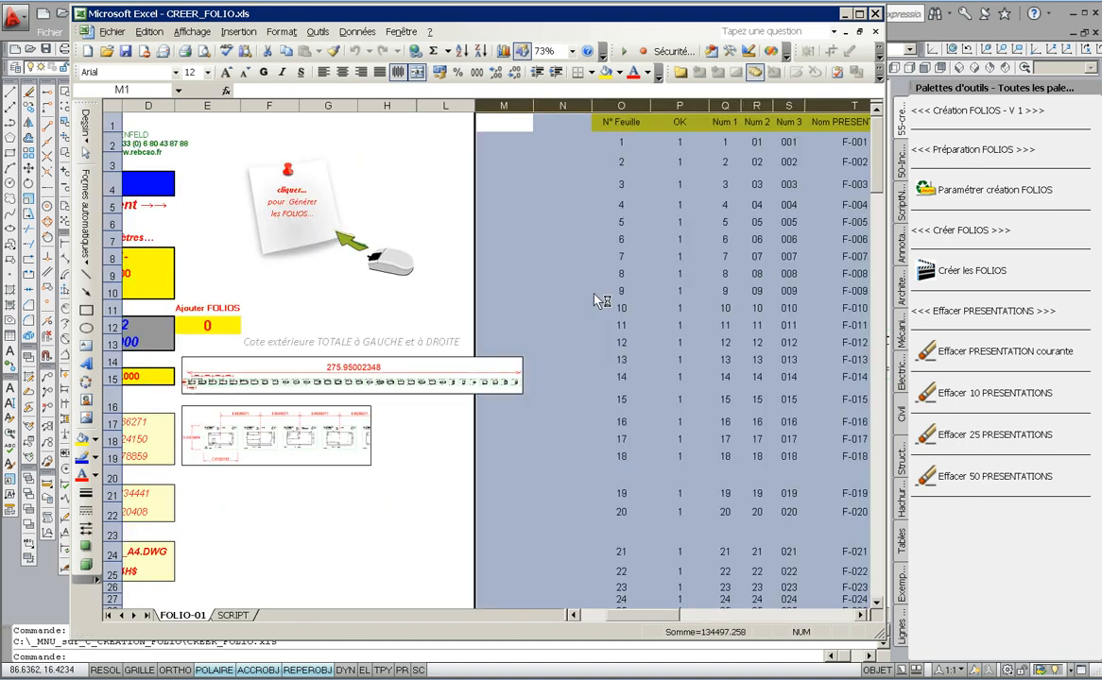
# - Examine the formulas in the sheet number, numbering, presentation name and insertion point columns
pyautogui.click(625, 146)
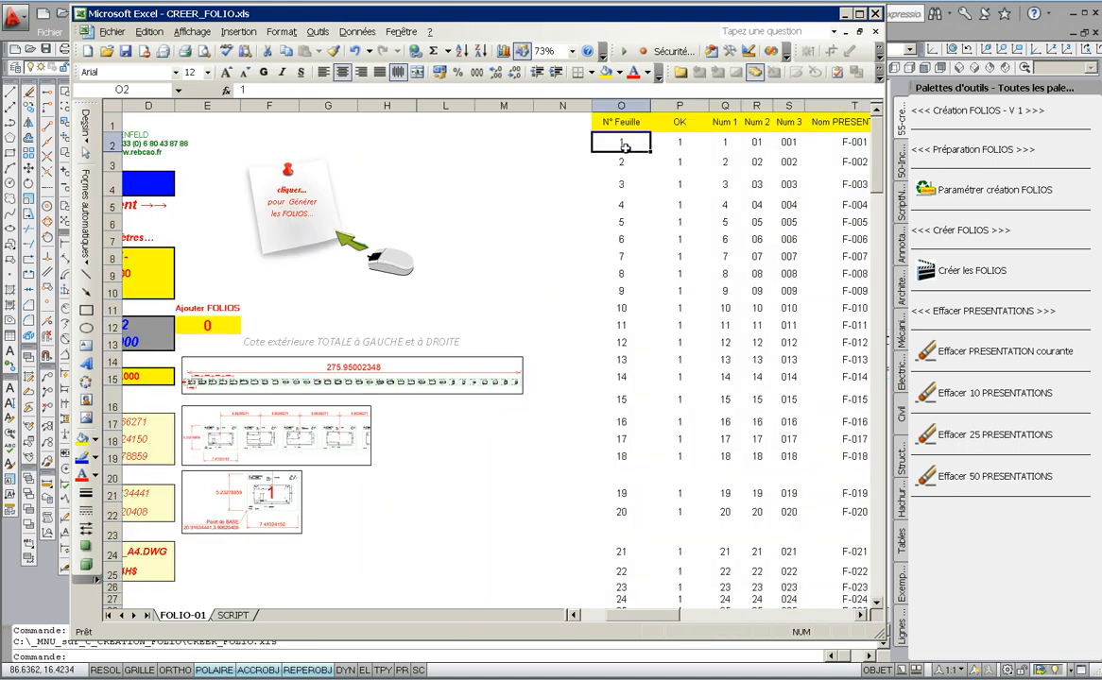
pyautogui.press('Right')
pyautogui.press('Right')
pyautogui.press('Right')
pyautogui.press('Right')
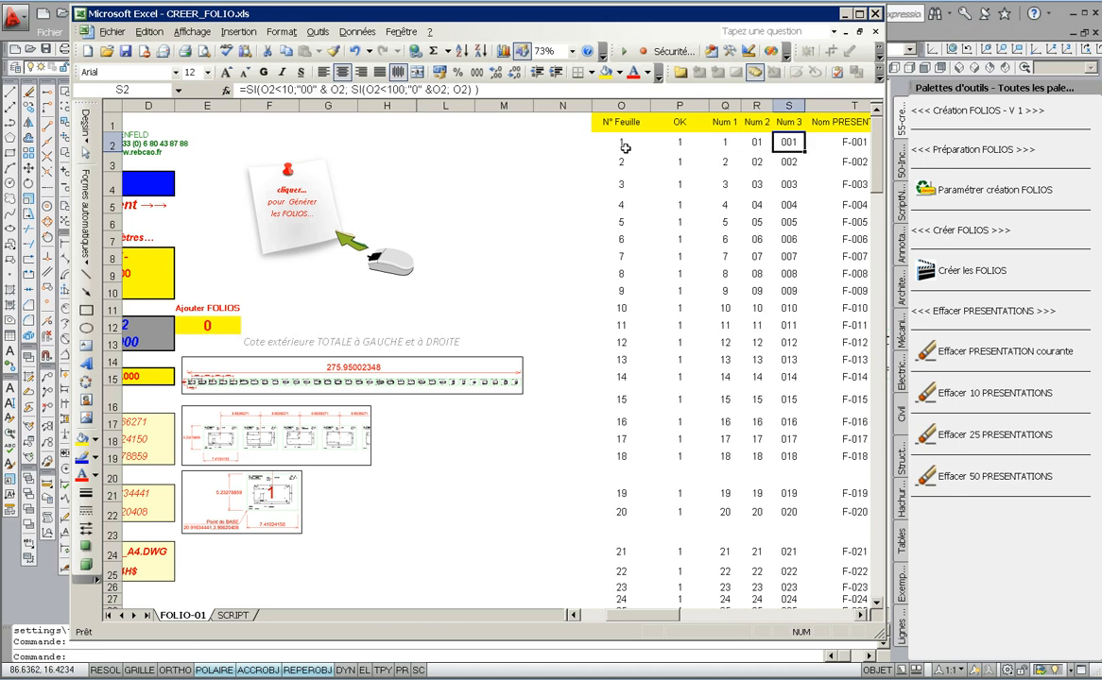
pyautogui.press('Right')
pyautogui.press('Right')
pyautogui.press('Left')
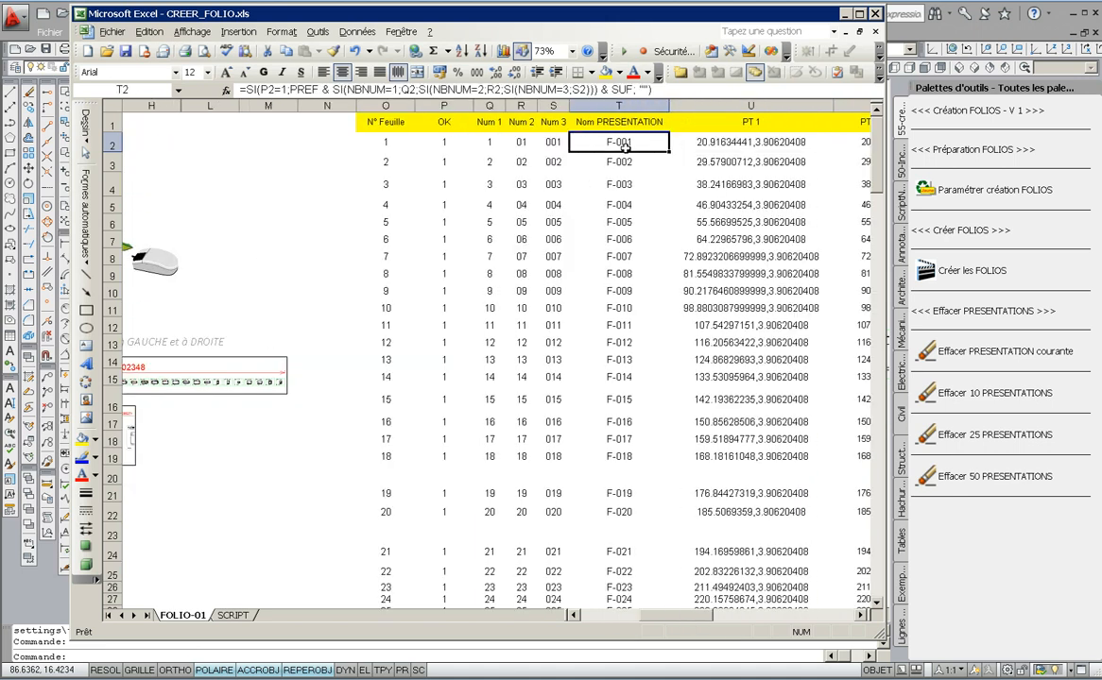
pyautogui.press('Down')
pyautogui.press('Down')
pyautogui.press('Down')
pyautogui.press('Down')
pyautogui.press('Down')
pyautogui.press('Down')
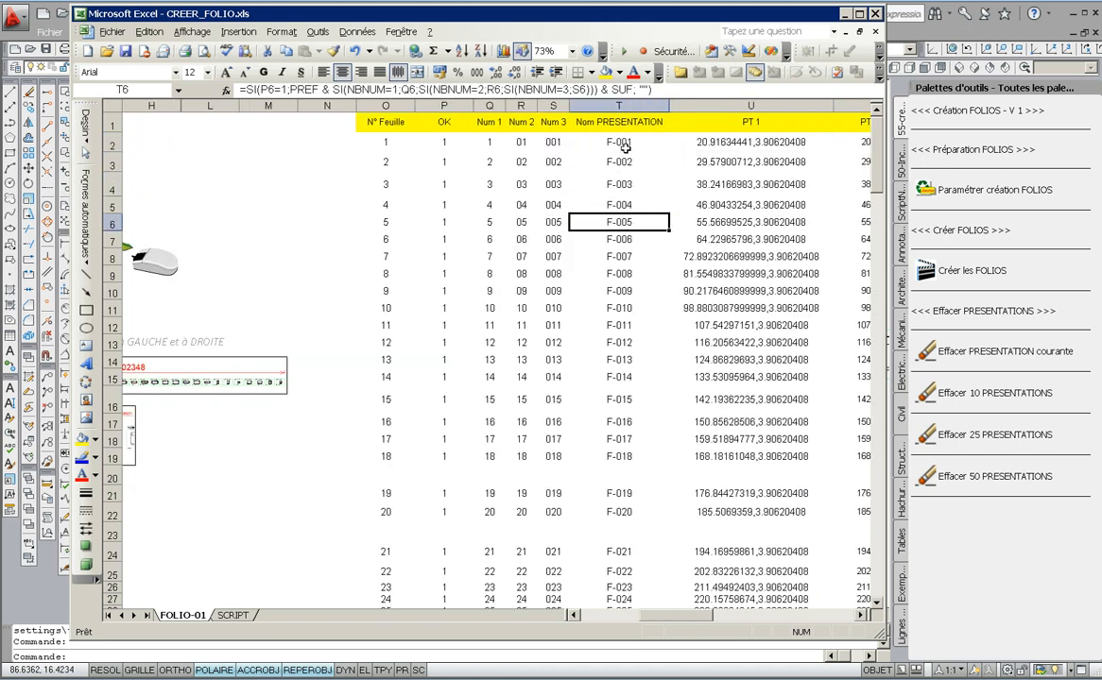
pyautogui.press('Right')
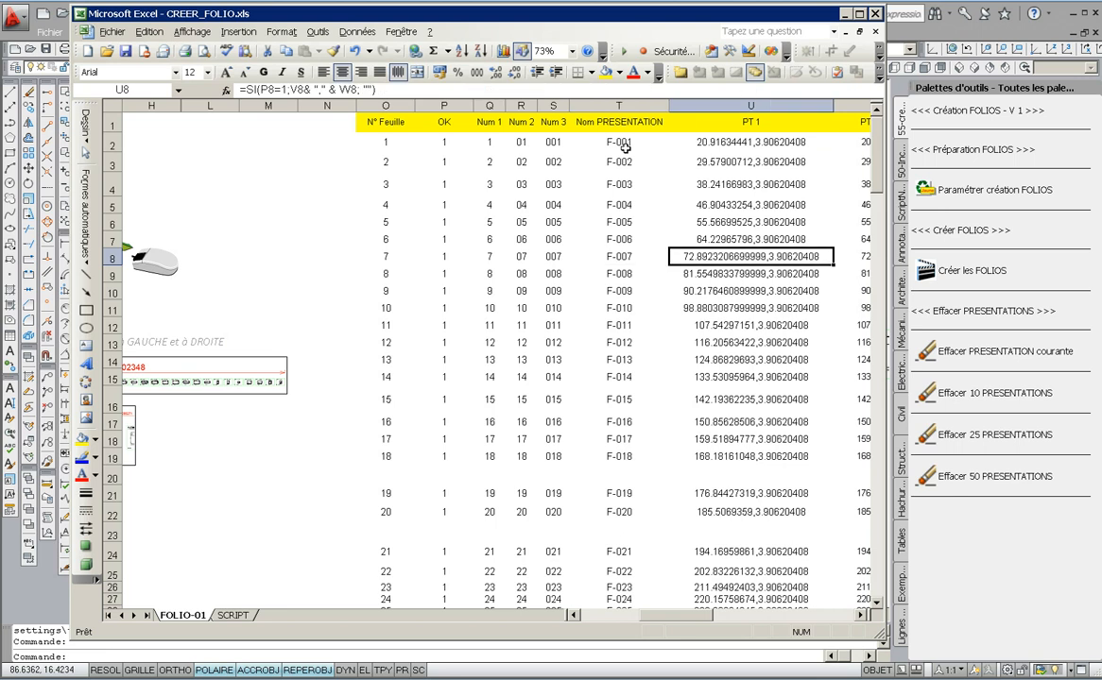
pyautogui.press('Right')
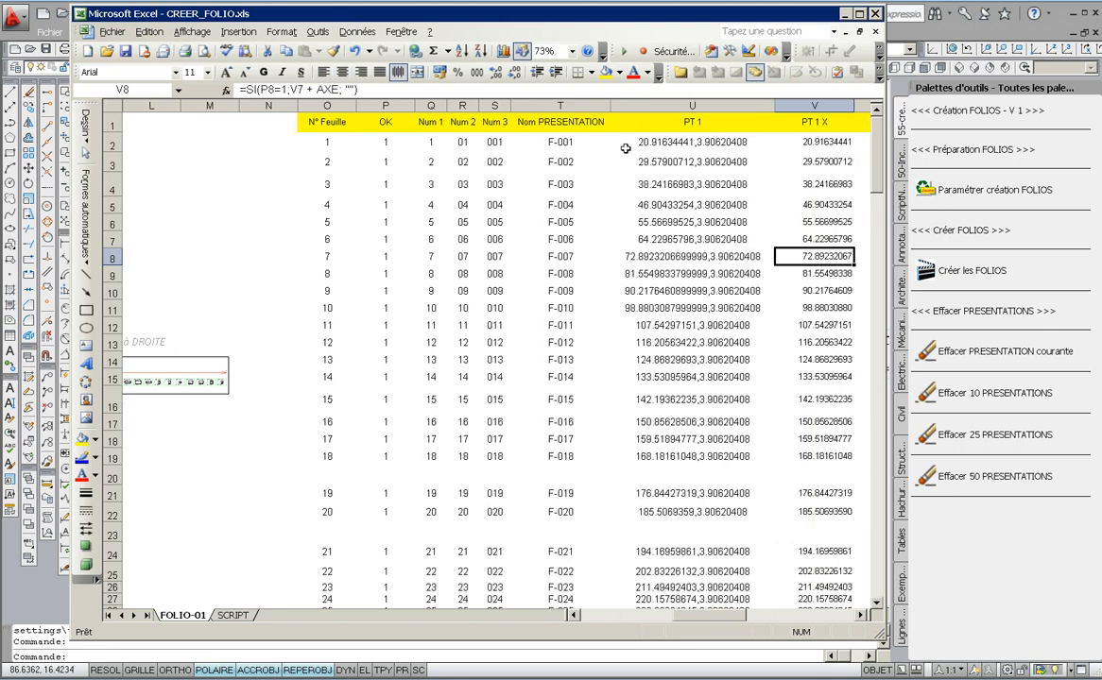
pyautogui.press('Right')
pyautogui.press('Right')
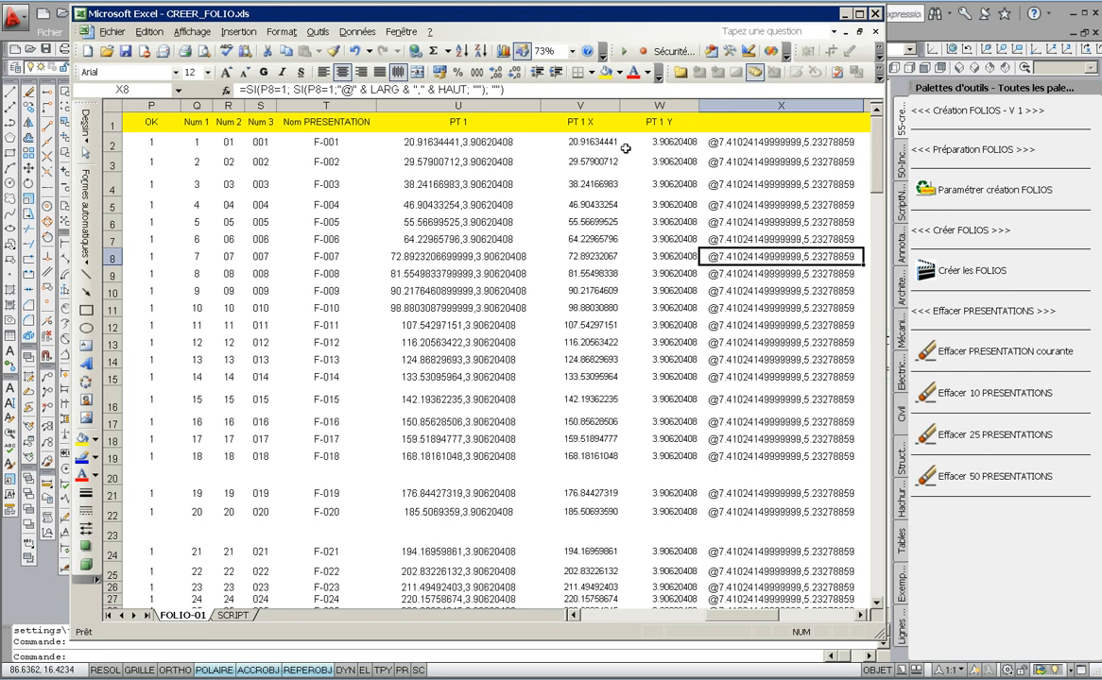
# - Scroll through the folio rows to the end of the list and return to column A
pyautogui.press('Down')
pyautogui.press('Down')
pyautogui.press('Down')
pyautogui.press('Down')
pyautogui.press('Down')
pyautogui.press('Down')
pyautogui.press('Down')
pyautogui.press('Down')
pyautogui.press('Down')
pyautogui.press('Down')
pyautogui.press('Down')
pyautogui.press('Down')
pyautogui.press('Down')
pyautogui.press('Down')
pyautogui.press('Down')
pyautogui.press('Down')
pyautogui.press('Down')
pyautogui.press('Down')
pyautogui.press('Down')
pyautogui.press('Down')
pyautogui.press('Down')
pyautogui.press('Down')
pyautogui.press('Down')
pyautogui.press('Down')
pyautogui.press('Down')
pyautogui.press('Down')
pyautogui.press('Down')
pyautogui.press('Down')
pyautogui.press('Down')
pyautogui.press('Down')
pyautogui.press('Down')
pyautogui.press('Down')
pyautogui.press('Down')
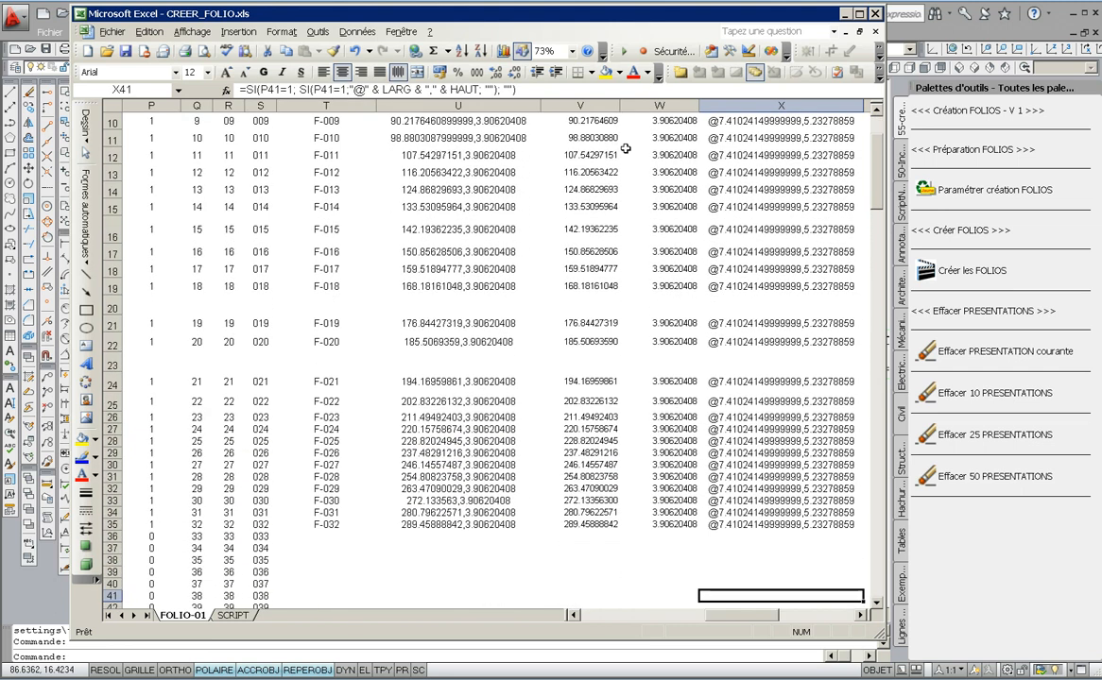
pyautogui.press('Left')
pyautogui.press('Left')
pyautogui.press('Left')
pyautogui.press('Left')
pyautogui.press('Left')
pyautogui.press('Left')
pyautogui.press('Up')
pyautogui.press('Up')
pyautogui.press('Up')
pyautogui.press('Up')
pyautogui.press('Up')
pyautogui.press('Up')
pyautogui.press('Left')
pyautogui.press('Left')
pyautogui.press('Left')
pyautogui.press('Left')
pyautogui.press('Left')
pyautogui.press('Left')
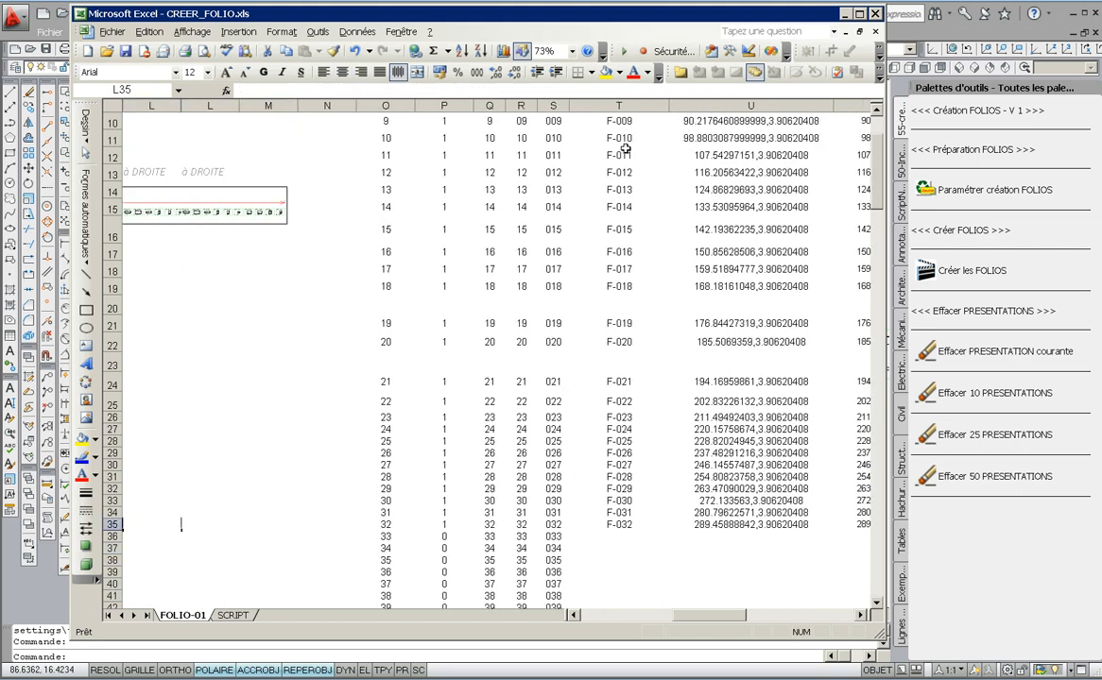
pyautogui.press('Left')
pyautogui.press('Left')
pyautogui.press('Left')
pyautogui.press('Left')
pyautogui.press('Left')
pyautogui.press('Left')
pyautogui.press('Left')
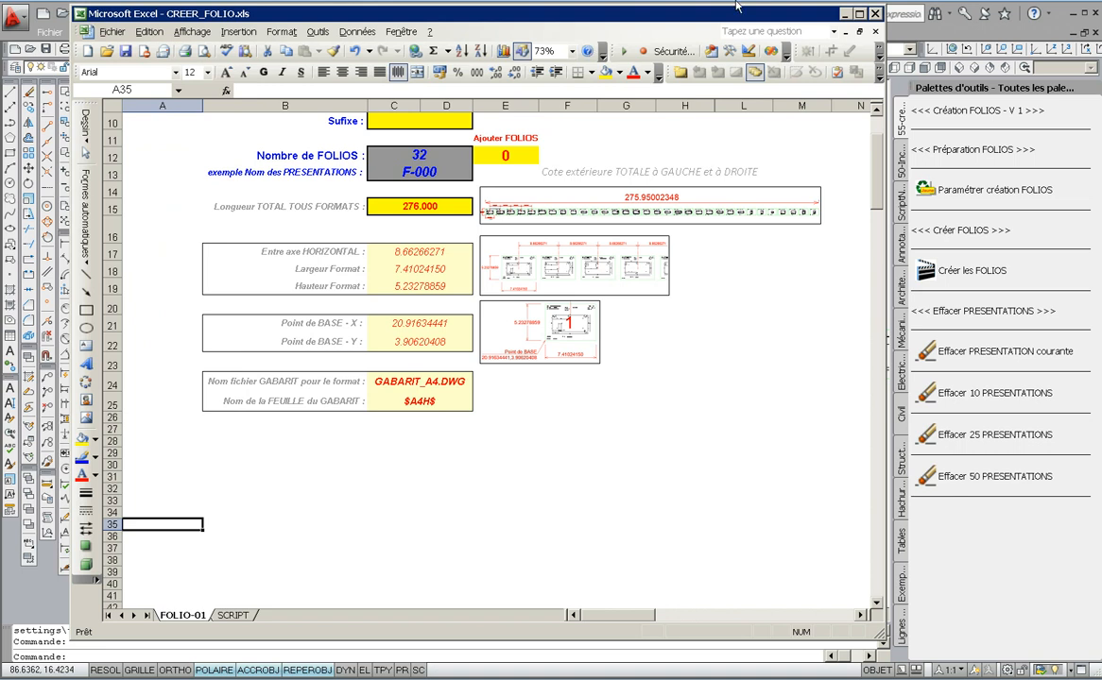
# - Set Ajouter FOLIOS to 5
pyautogui.click(517, 158)
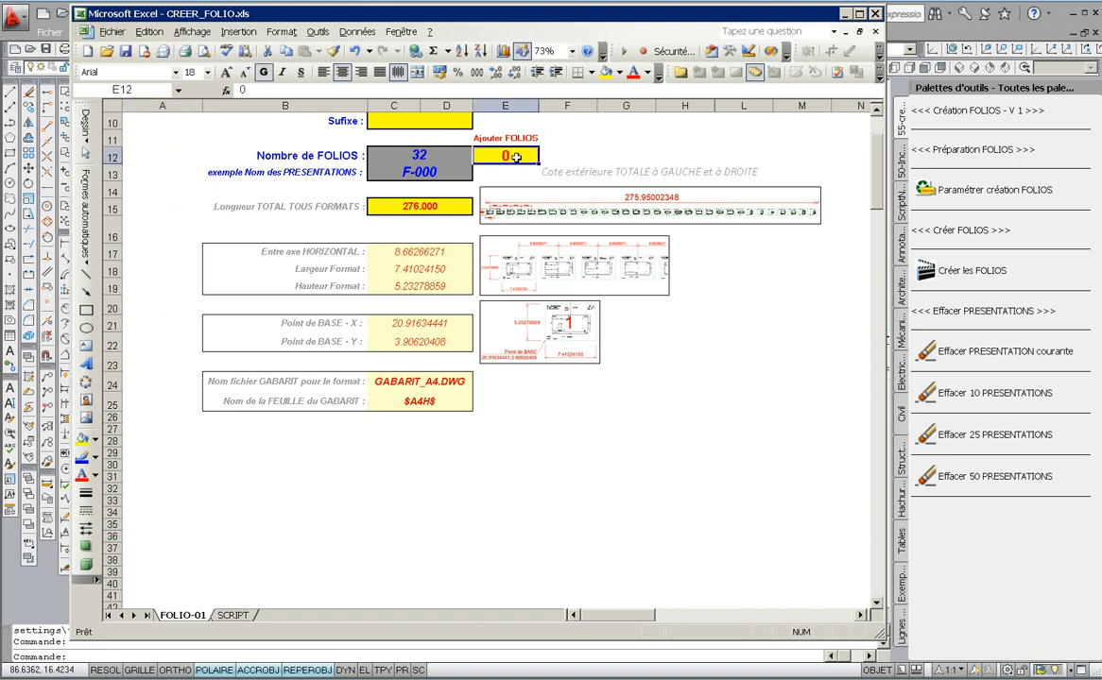
pyautogui.write('5')
pyautogui.press('Return')
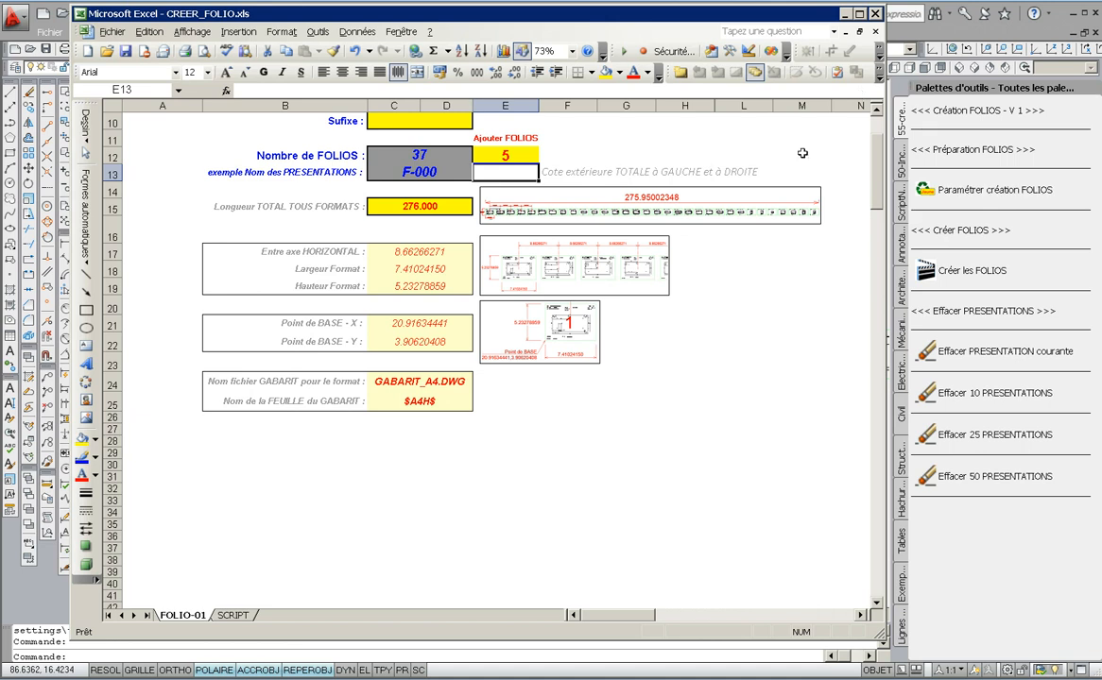
# - Run the folio generation from the workbook's generate note
pyautogui.scroll(3, 877, 130)
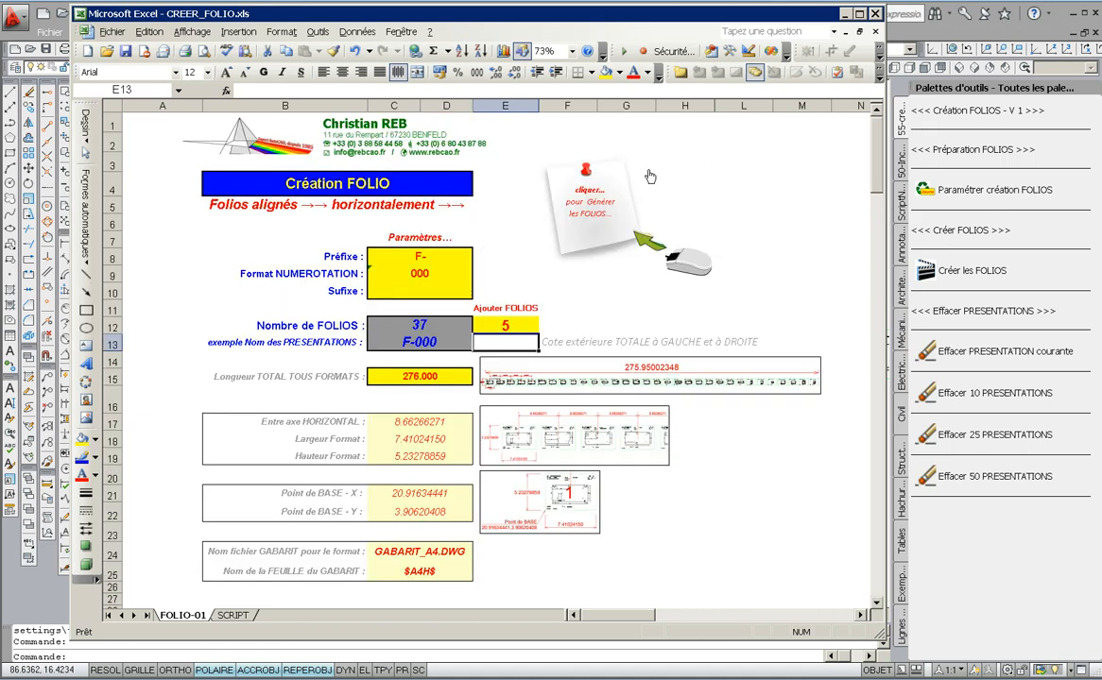
pyautogui.click(605, 208)
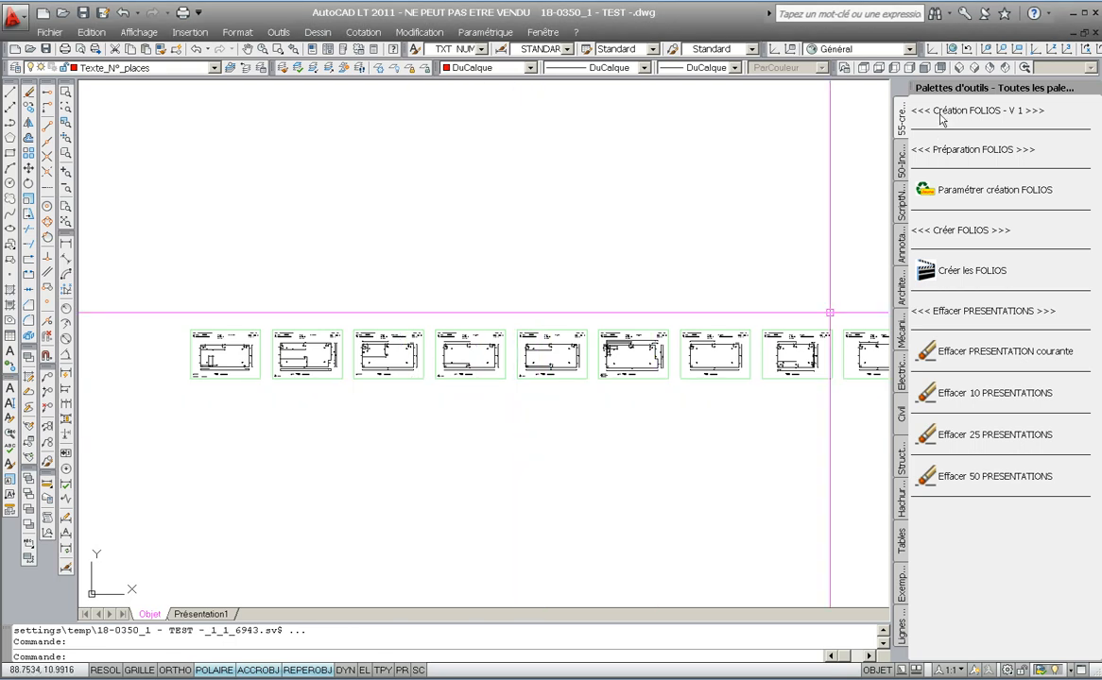
# - Keep the auto-numbering starting number and increment at their default of 1
pyautogui.click(901, 159)
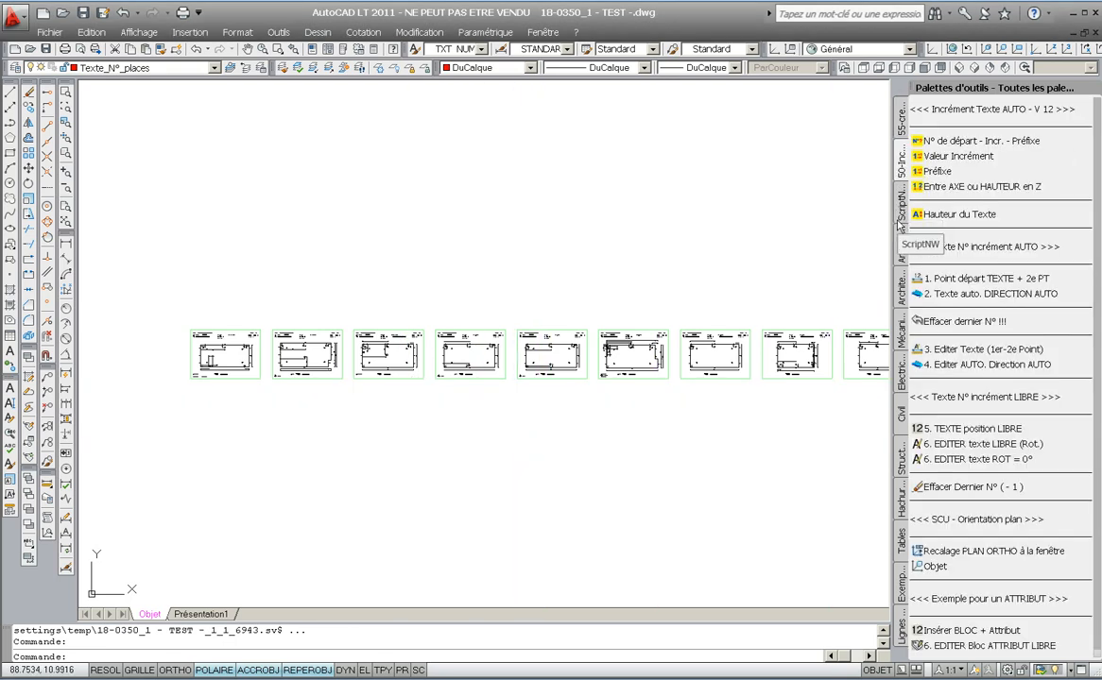
pyautogui.click(921, 142)
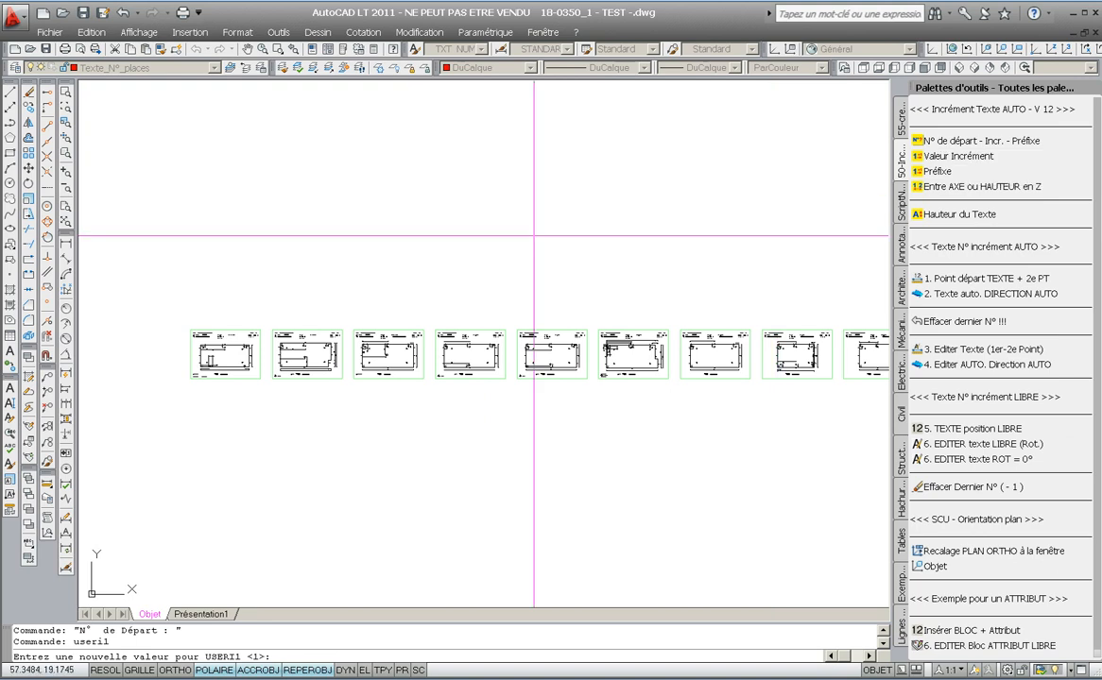
pyautogui.press('Return')
pyautogui.press('Return')
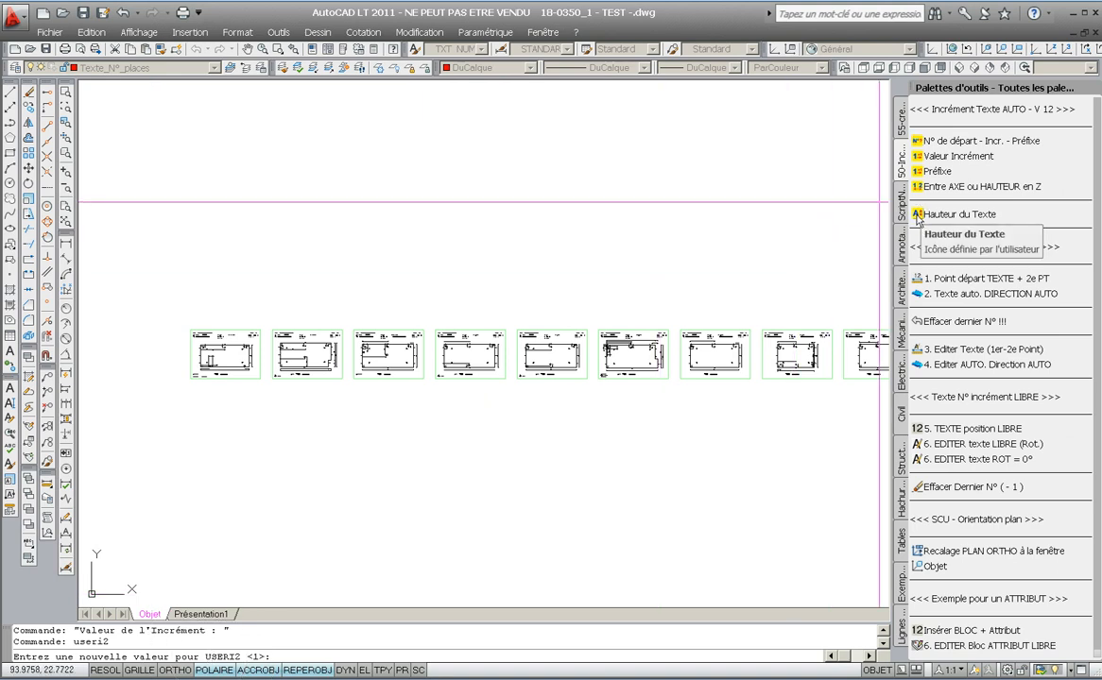
# - Place auto-incremented panel numbers along a line running from the first panel drawing to beyond the last one
pyautogui.click(918, 278)
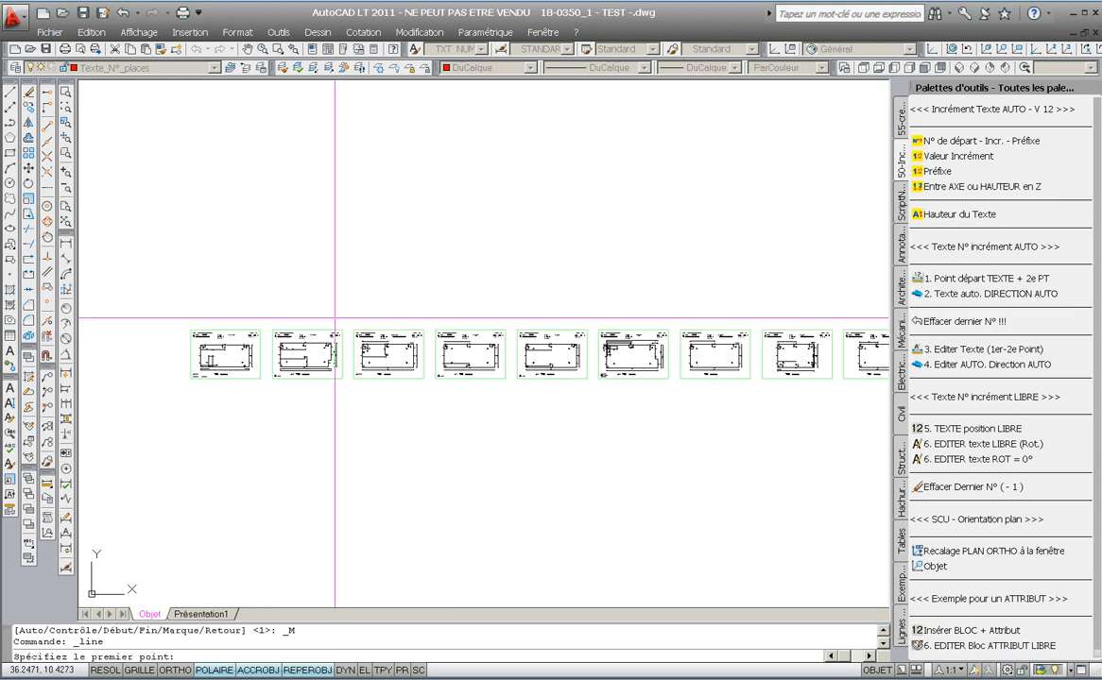
pyautogui.click(224, 350)
pyautogui.scroll(-6, 397, 374)
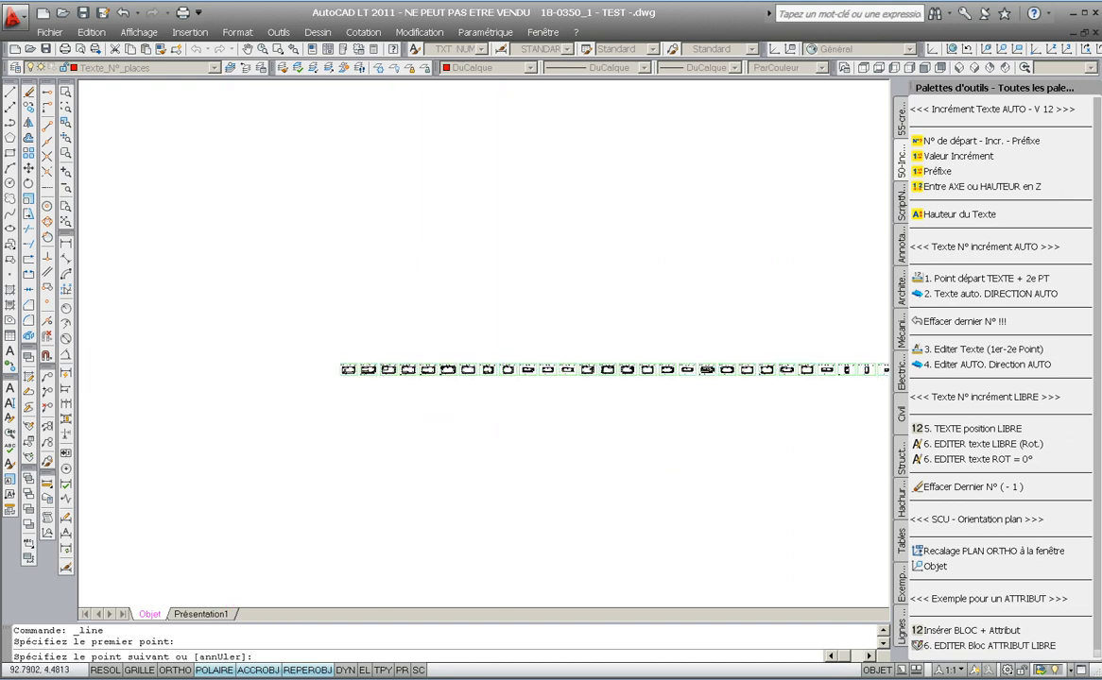
pyautogui.scroll(-2, 581, 370)
pyautogui.moveTo(863, 370); pyautogui.dragTo(694, 369, button='middle')
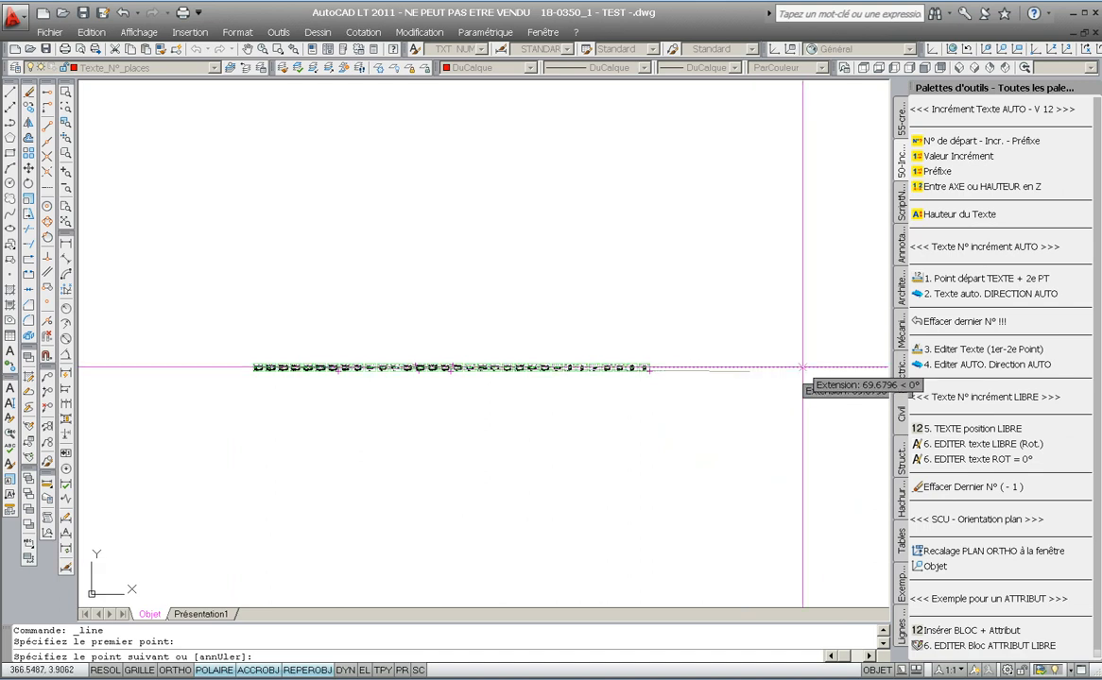
pyautogui.click(811, 366)
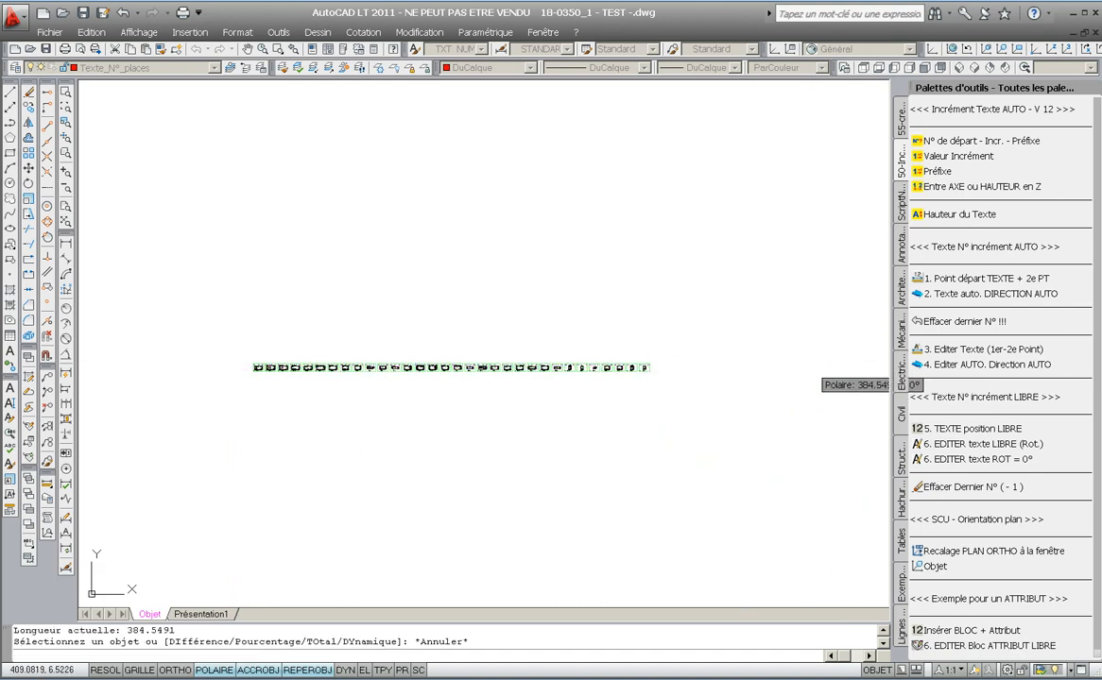
pyautogui.click(921, 296)
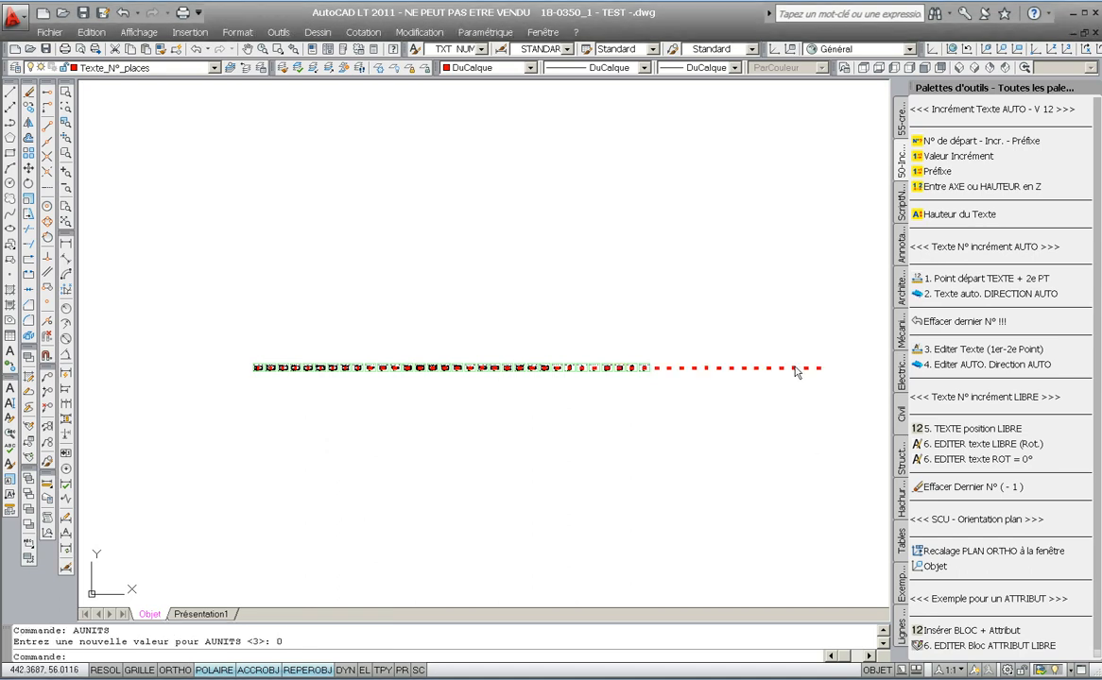
pyautogui.scroll(8, 795, 371)
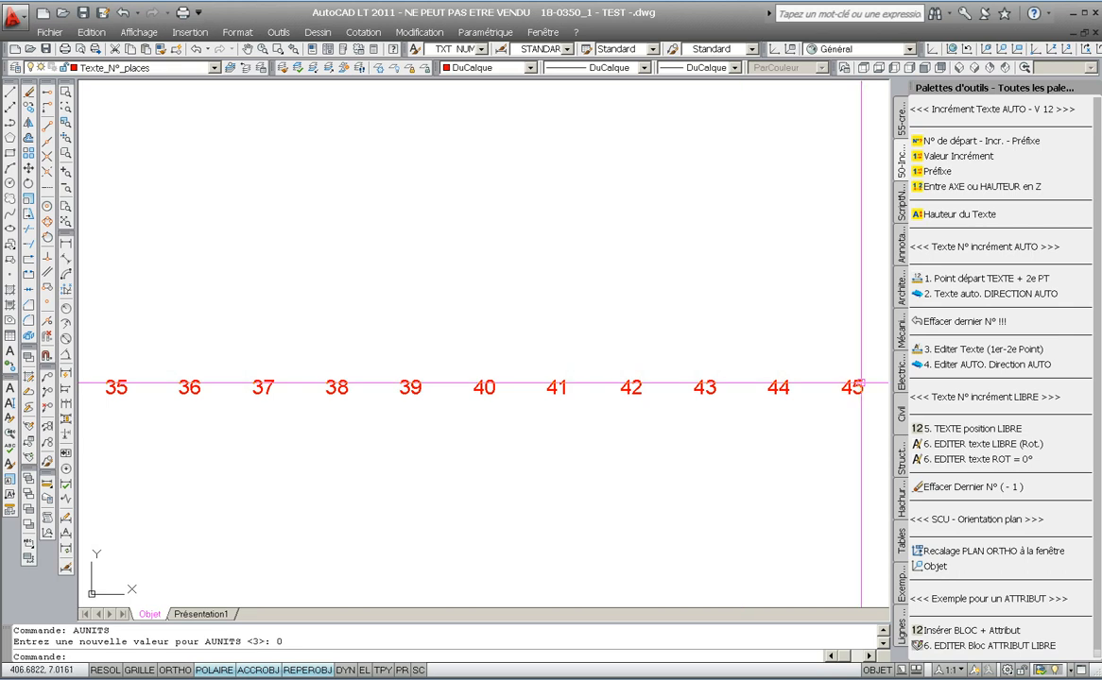
# - Generate the folio layouts with the Créer les FOLIOS tool from the folio creation palette
pyautogui.click(905, 201)
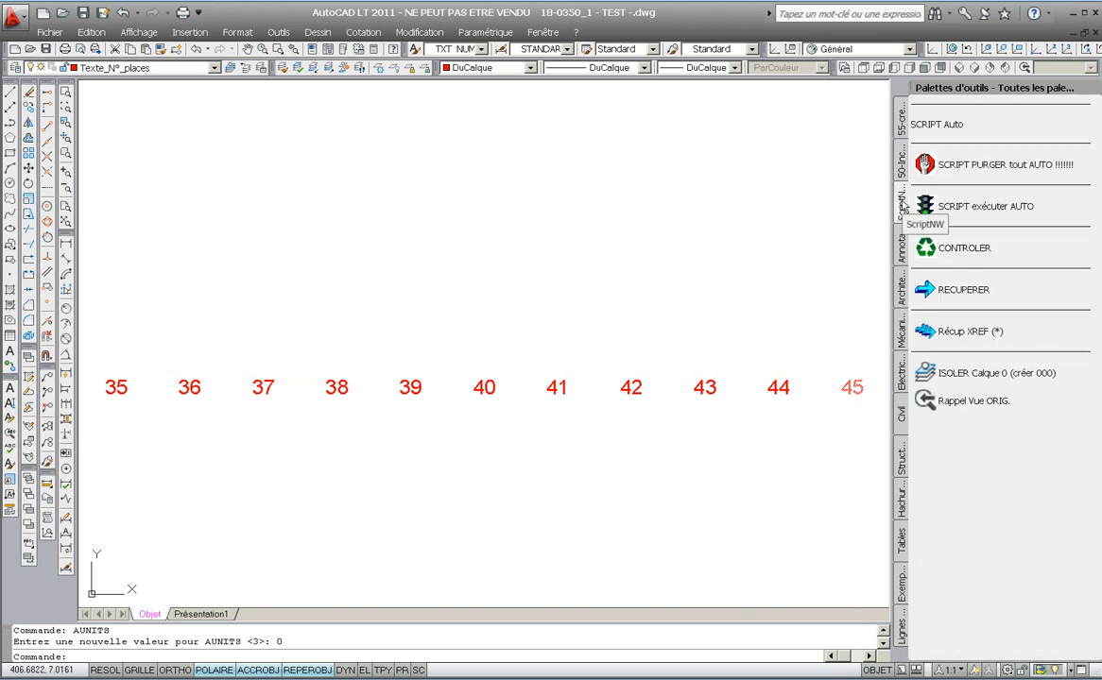
pyautogui.click(902, 121)
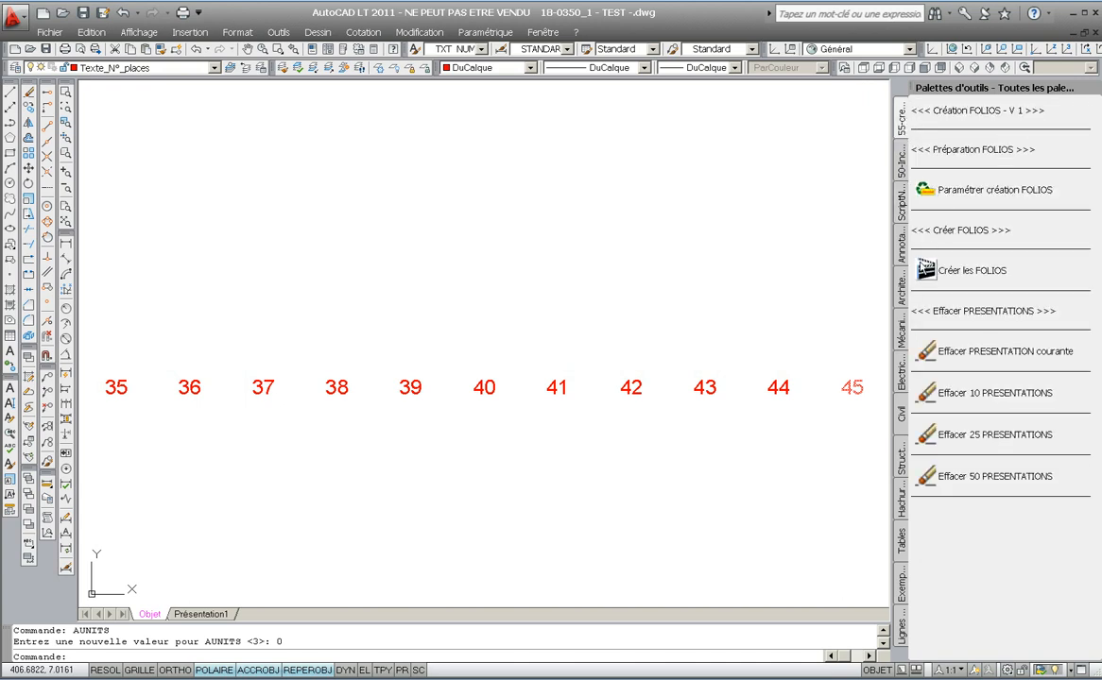
pyautogui.click(923, 271)
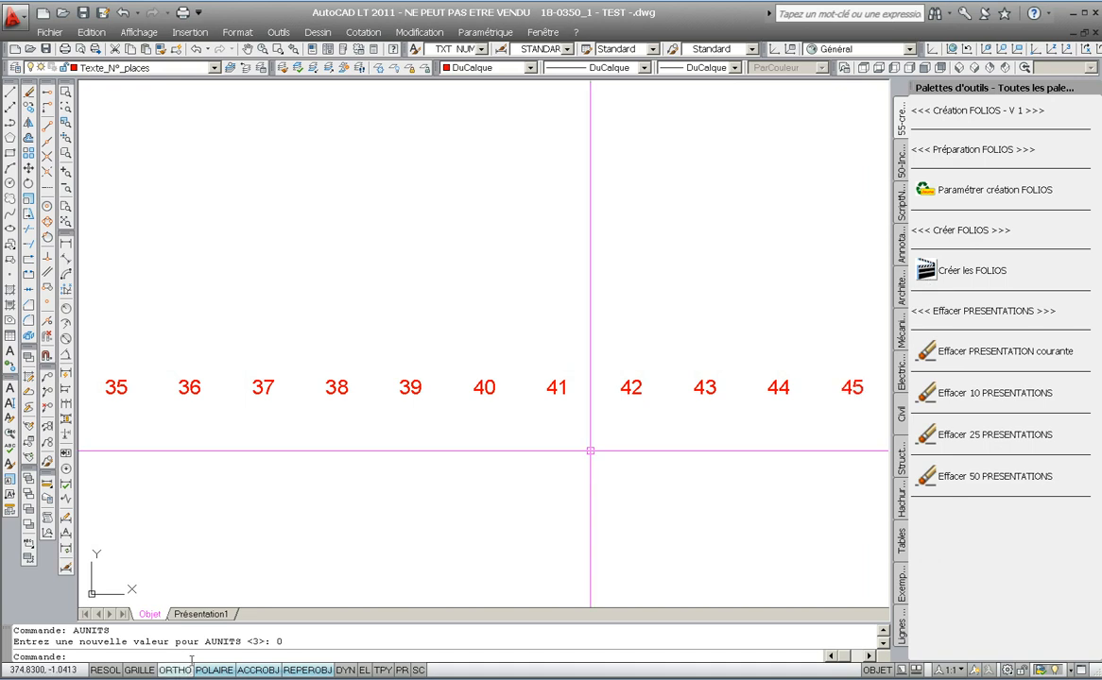
pyautogui.click(204, 615)
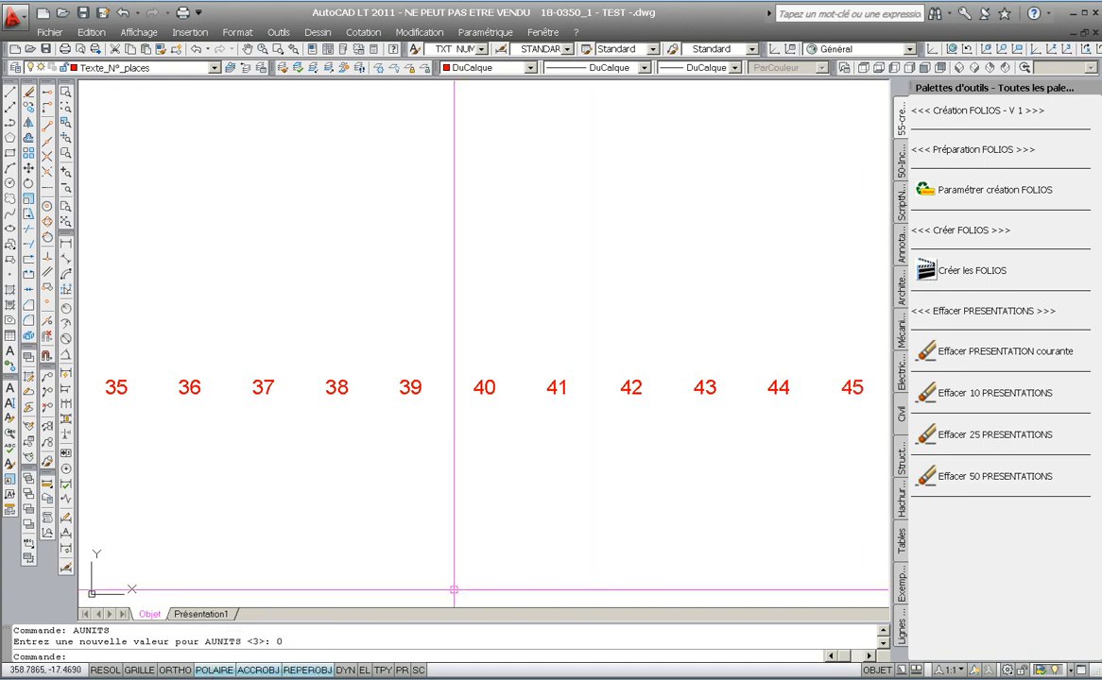
pyautogui.click(925, 272)
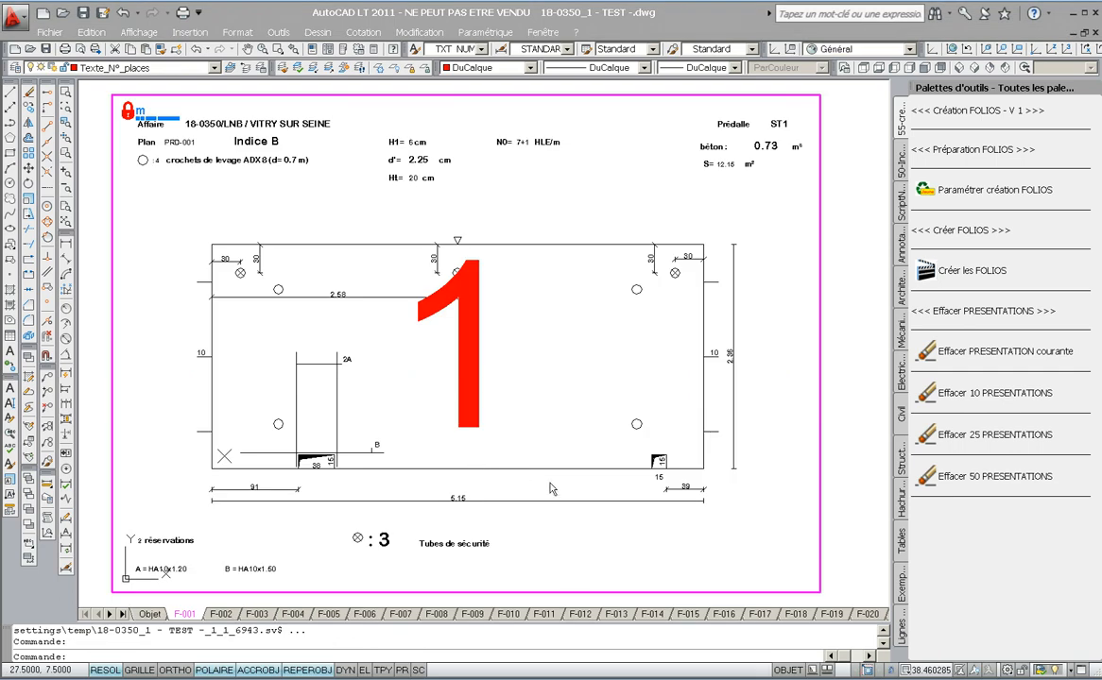
# - Scroll the layout tabs to the end and open the folio layout F-037
pyautogui.click(122, 616)
pyautogui.click(122, 616)
pyautogui.click(121, 616)
pyautogui.click(122, 616)
pyautogui.click(122, 616)
pyautogui.click(122, 616)
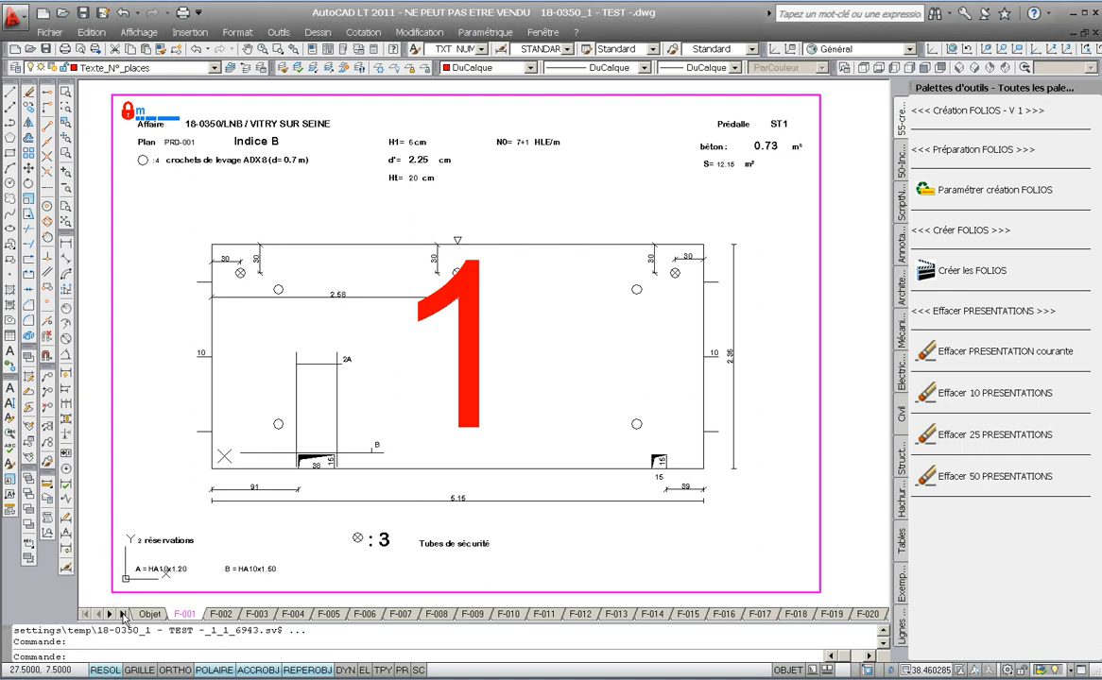
pyautogui.click(121, 616)
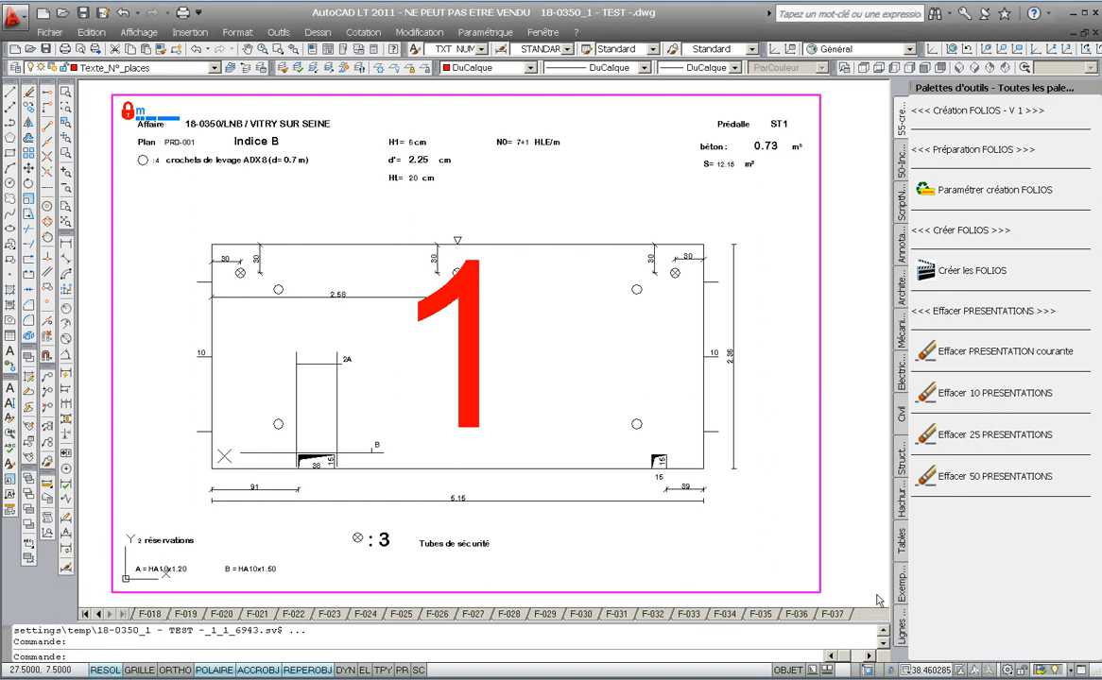
pyautogui.rightClick(845, 616)
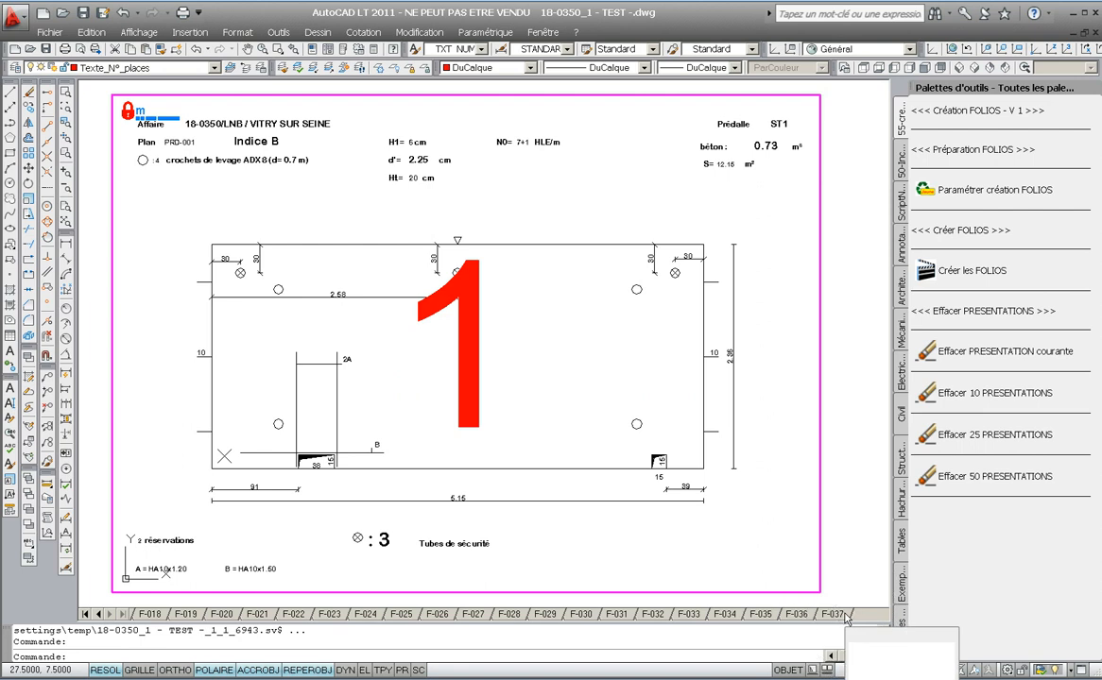
pyautogui.click(846, 616)
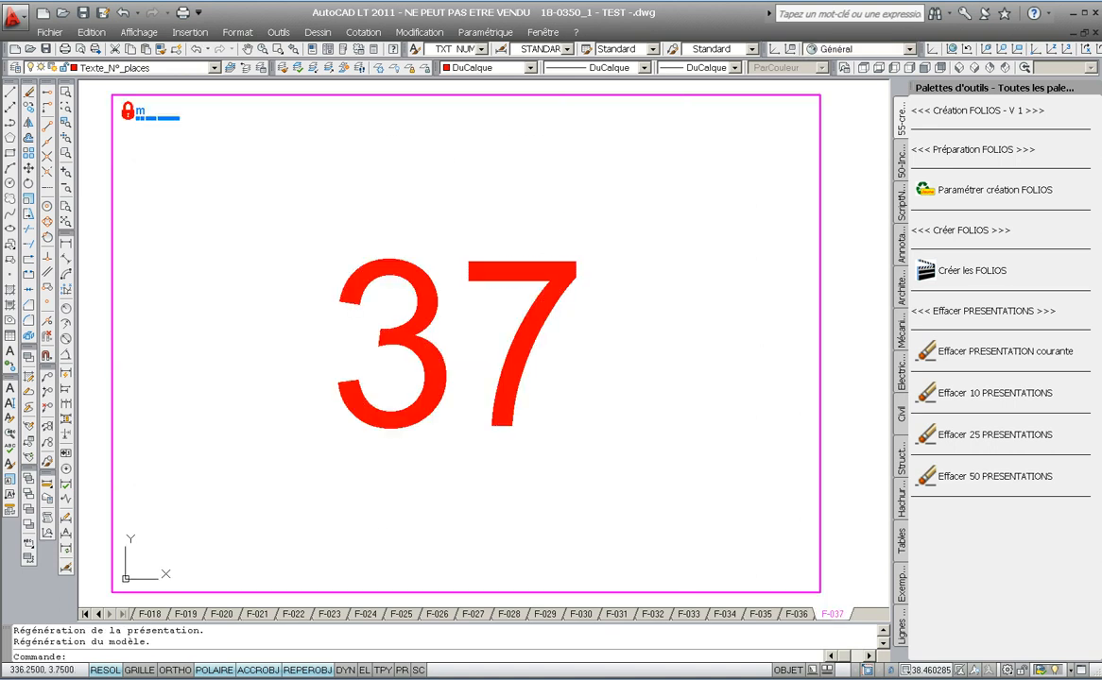
# - Scroll the layout tabs back toward the first folios
pyautogui.click(98, 614)
pyautogui.click(98, 614)
pyautogui.click(98, 614)
pyautogui.click(98, 614)
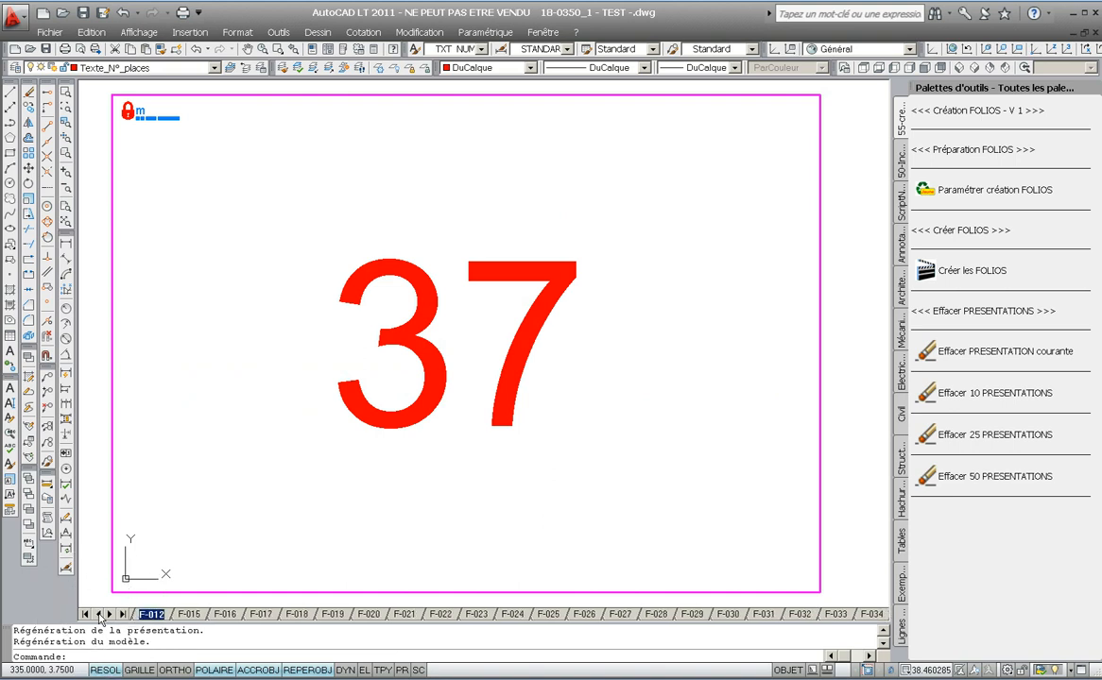
pyautogui.click(99, 614)
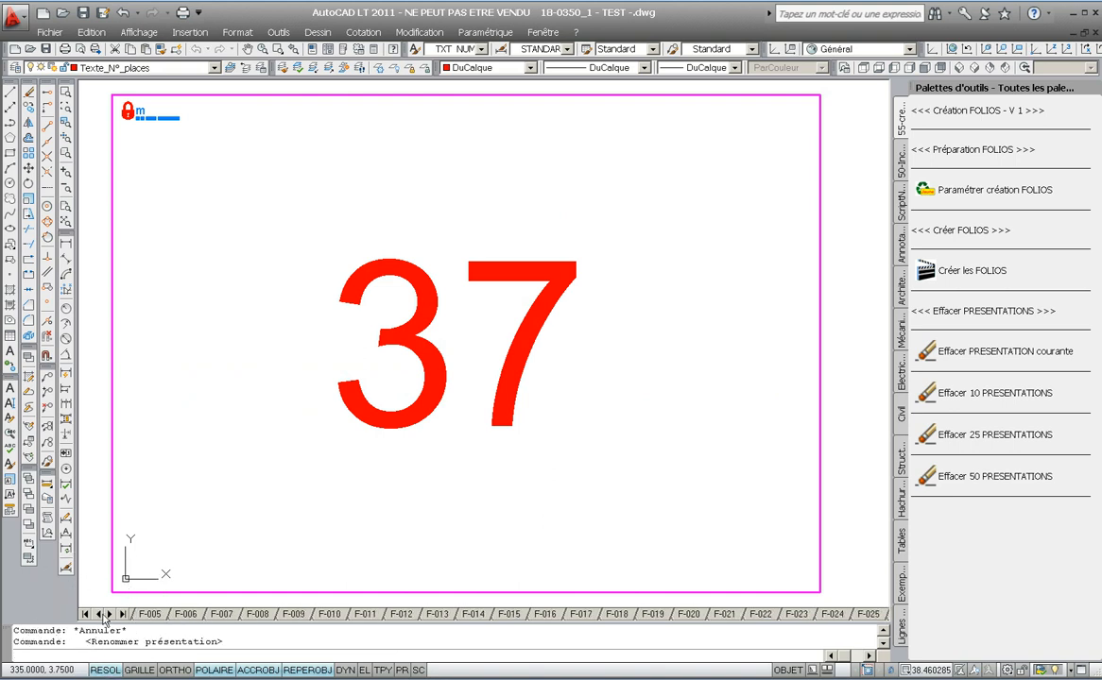
pyautogui.press('Escape')
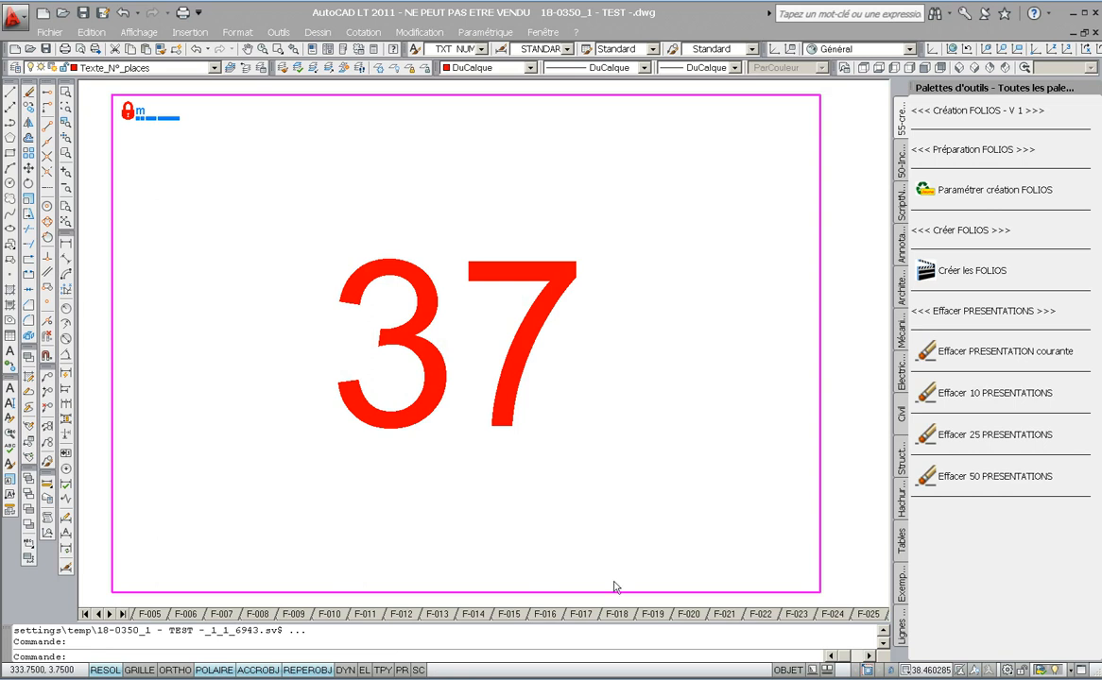
# - Switch to Windows Explorer and examine the _MNU_sur_C_CREATION_FOLIO folder and its SV_Palettes subfolder
pyautogui.hotkey('alt', 'Tab')
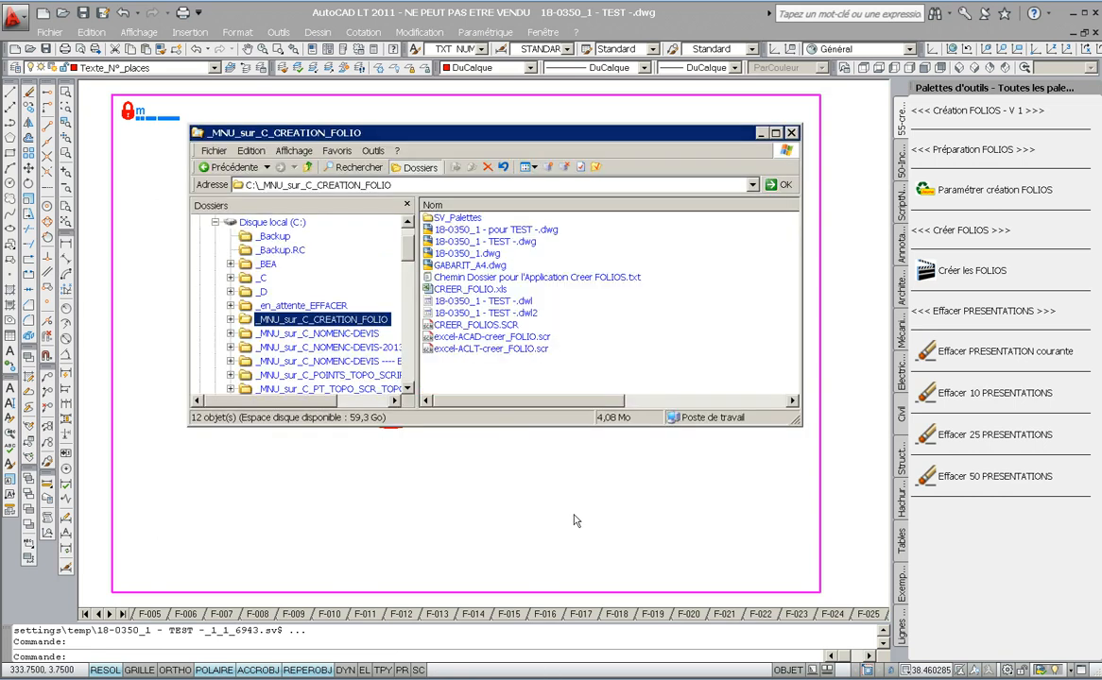
pyautogui.click(247, 186)
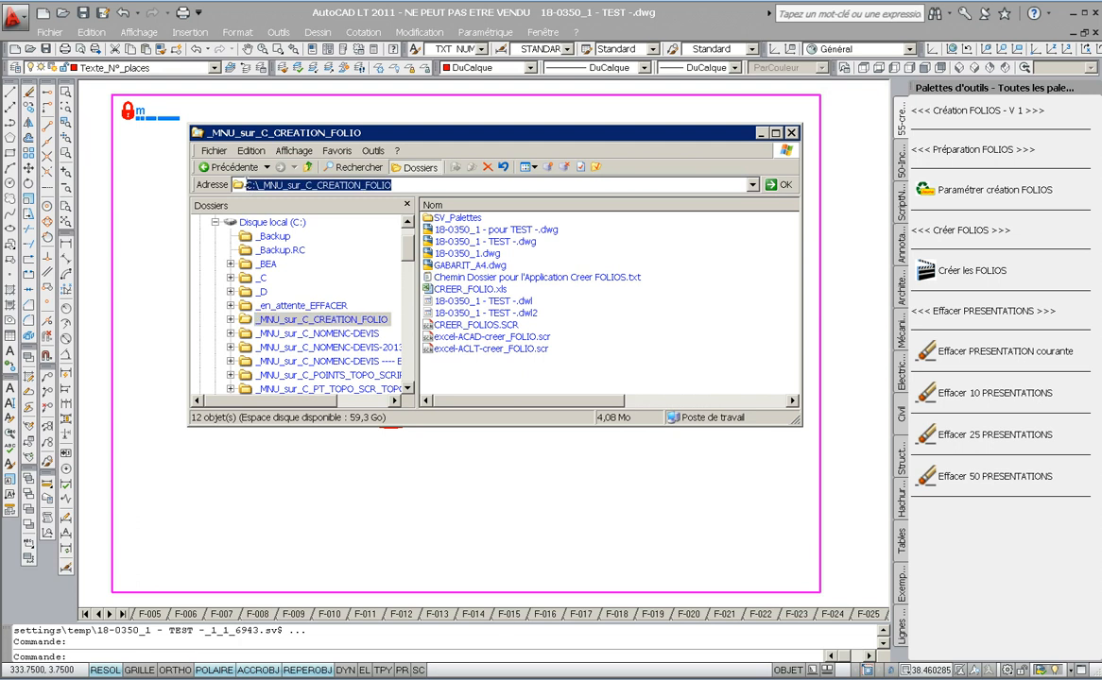
pyautogui.moveTo(257, 185); pyautogui.dragTo(292, 185)
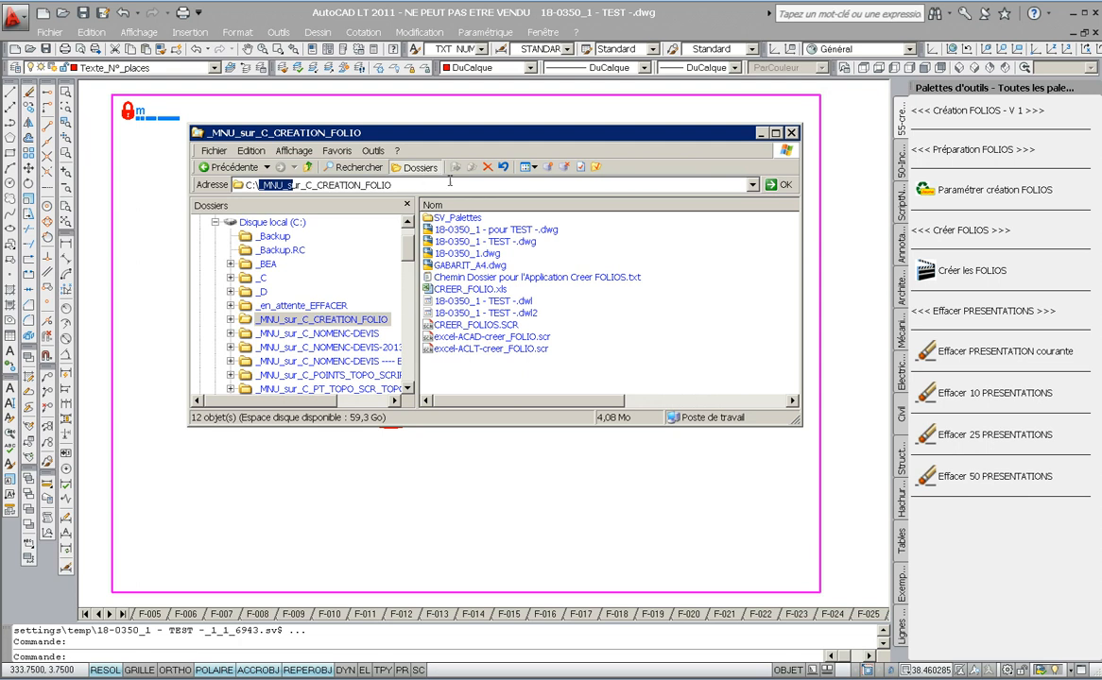
pyautogui.click(471, 277)
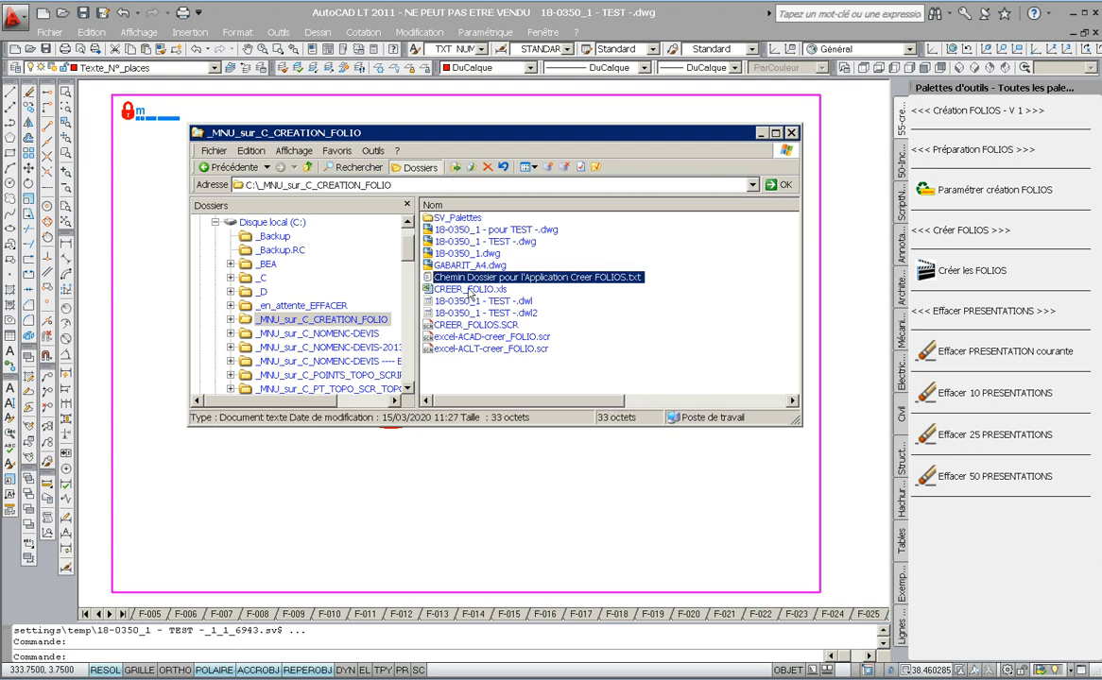
pyautogui.click(447, 220)
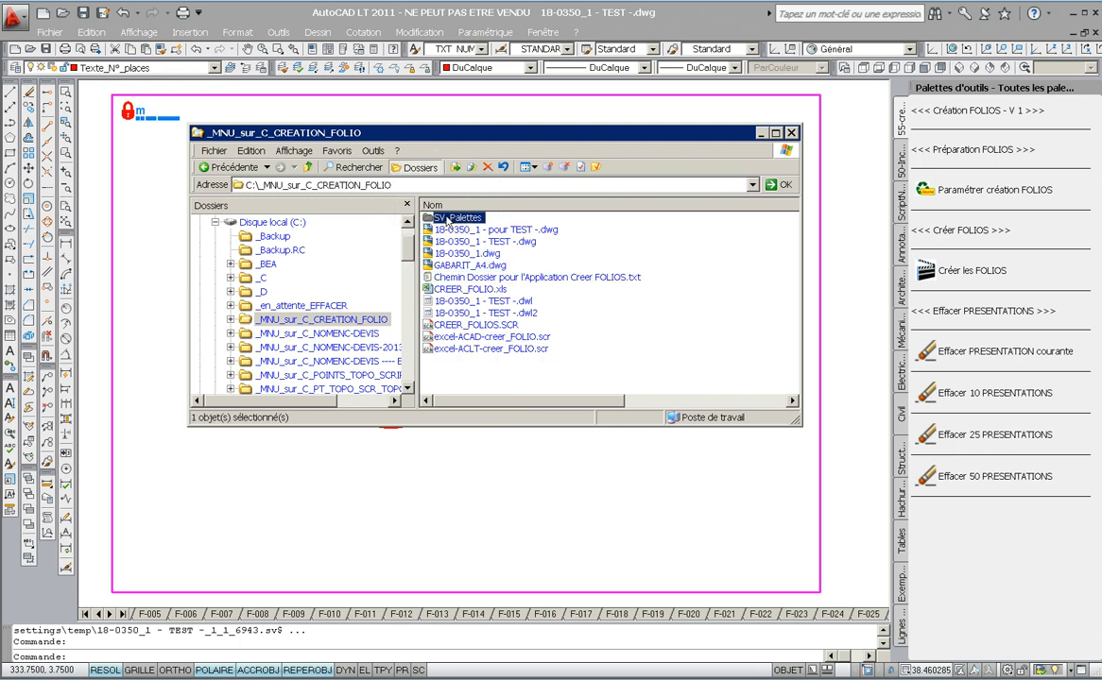
pyautogui.click(947, 200)
pyautogui.click(761, 134)
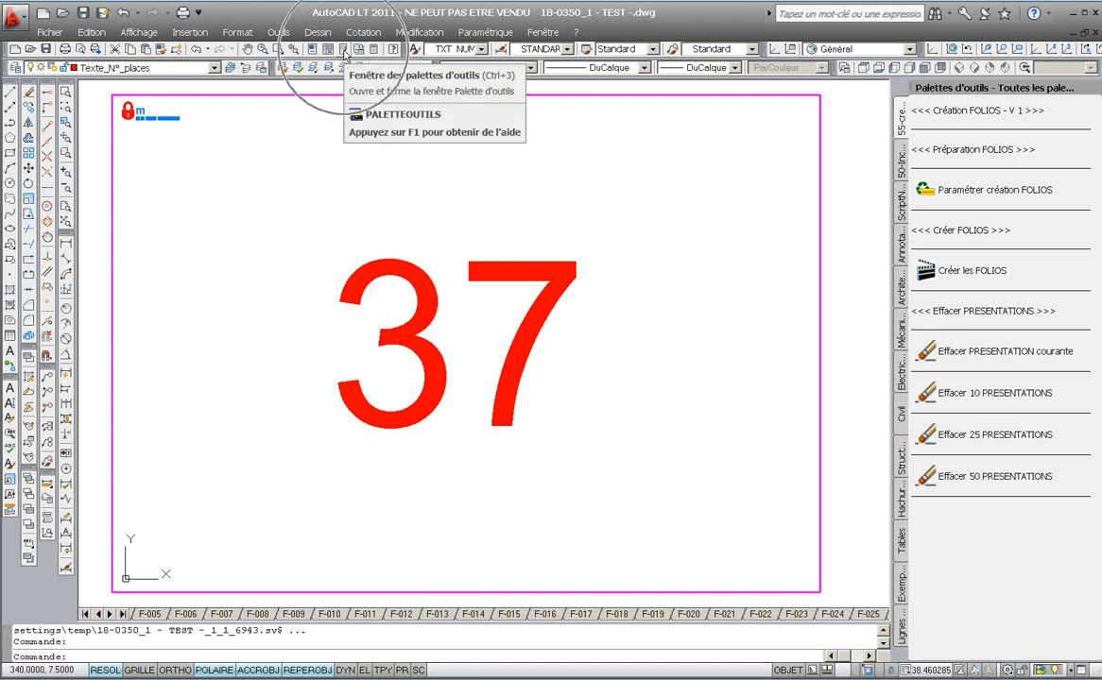
# - Open the tool palette customization dialog
pyautogui.click(281, 35)
pyautogui.moveTo(281, 68)
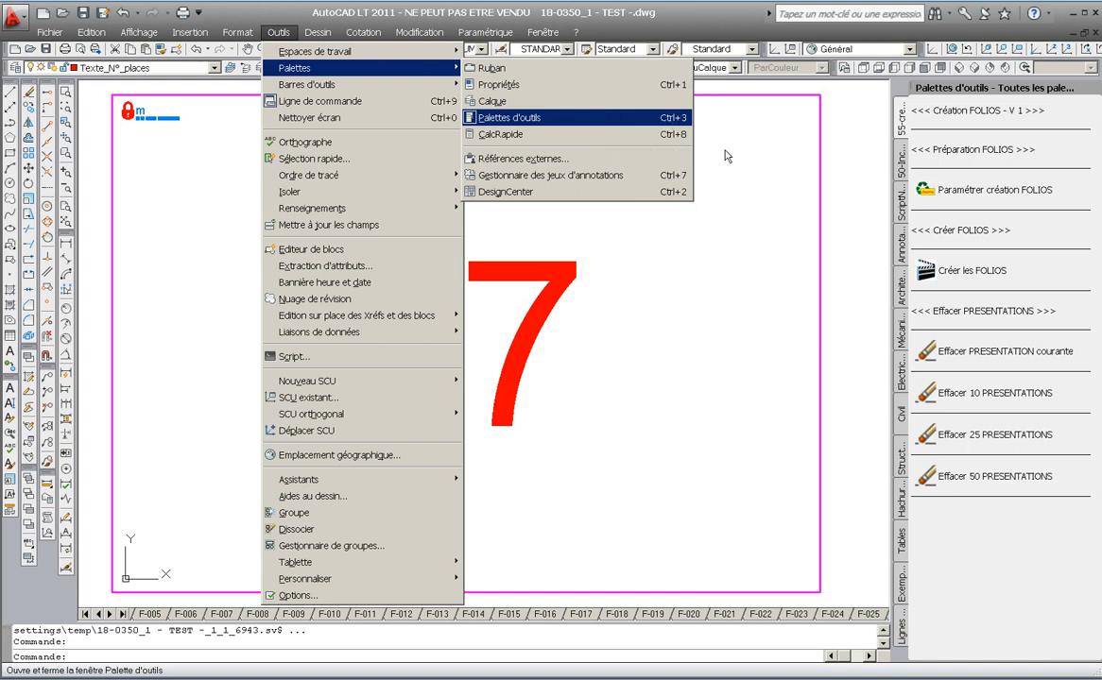
pyautogui.click(940, 97)
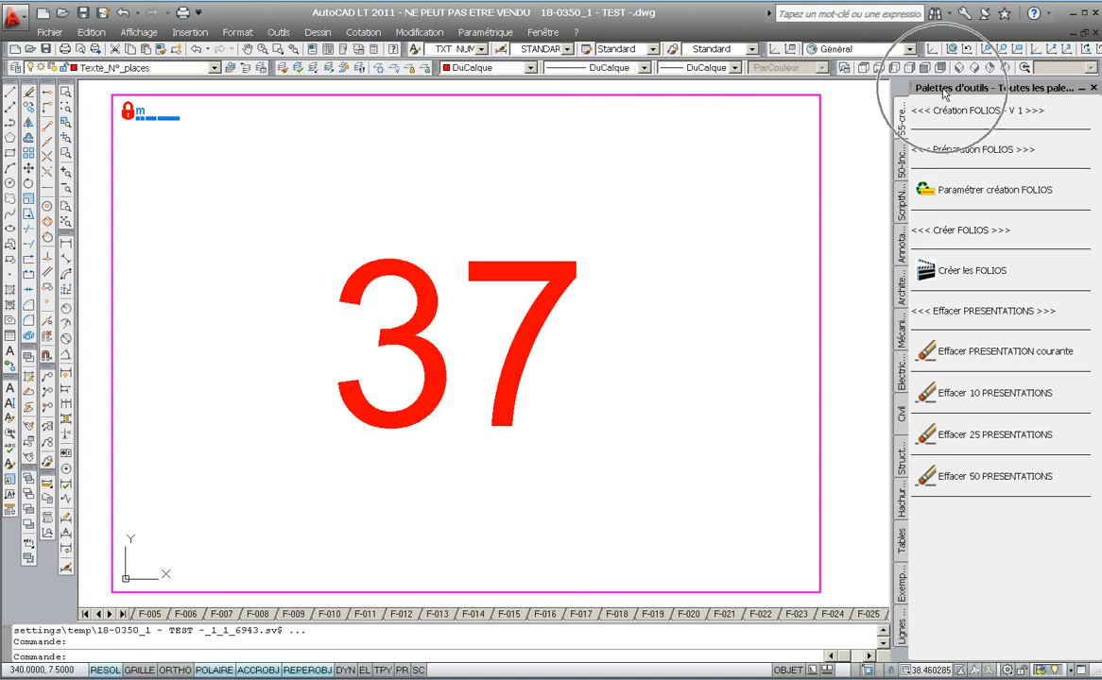
pyautogui.rightClick(944, 92)
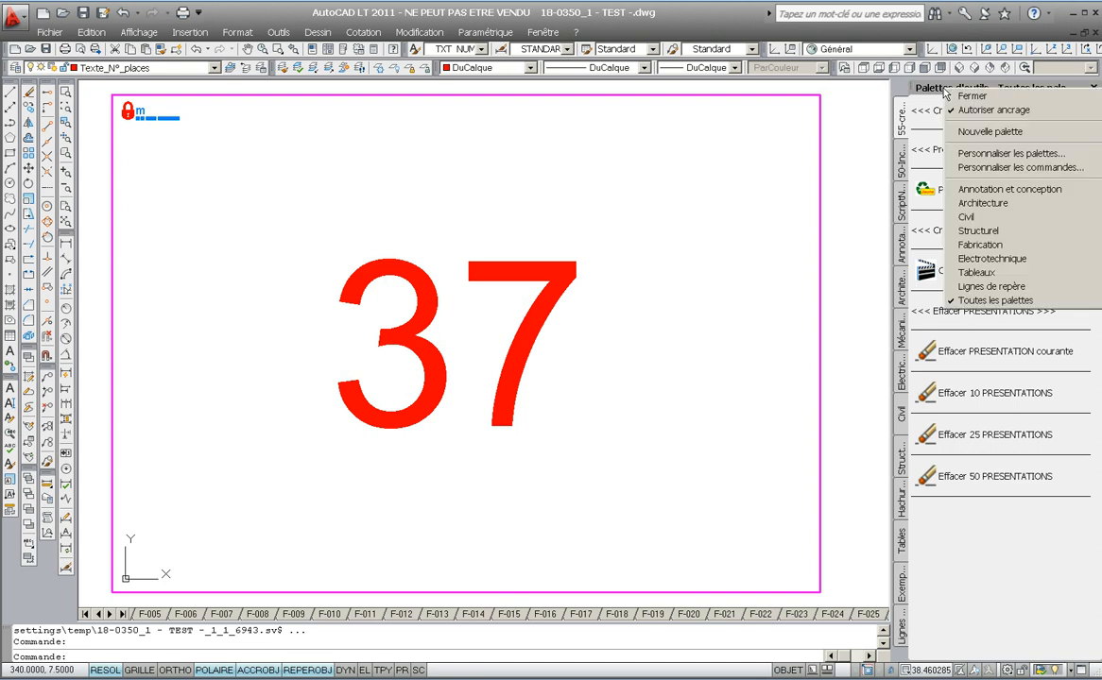
pyautogui.click(979, 155)
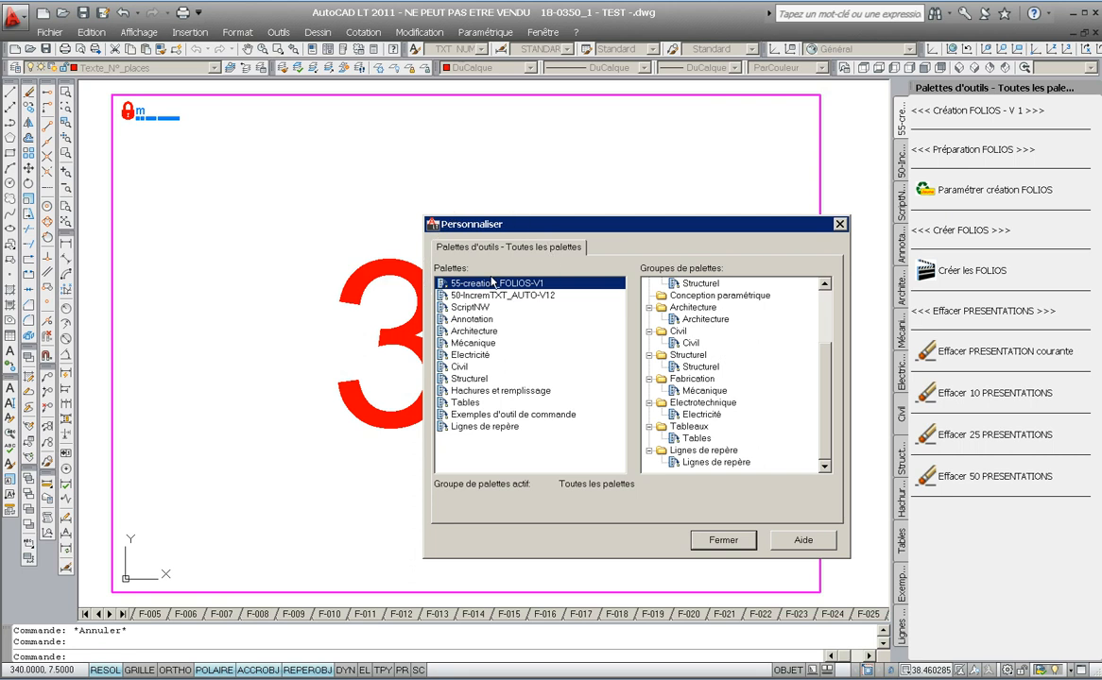
# - Import the palette 55-creation_FOLIOS-V1.xtp from the SV_Palettes folder inside _MNU_sur_C_CREATION_FOLIO
pyautogui.rightClick(492, 282)
pyautogui.click(509, 351)
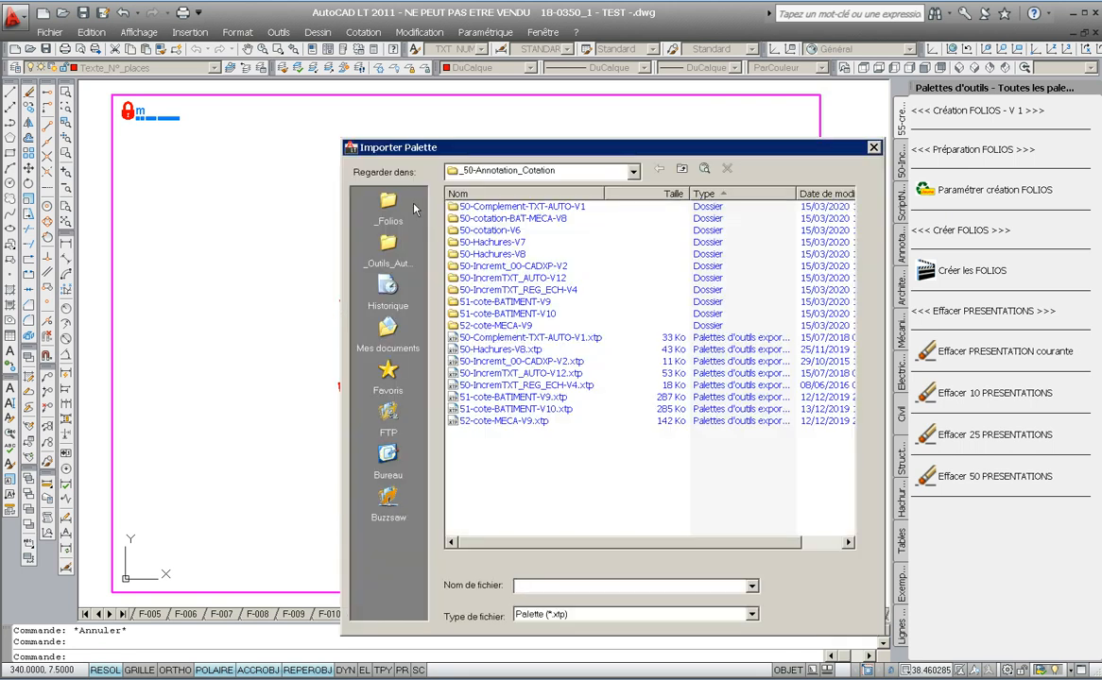
pyautogui.click(396, 209)
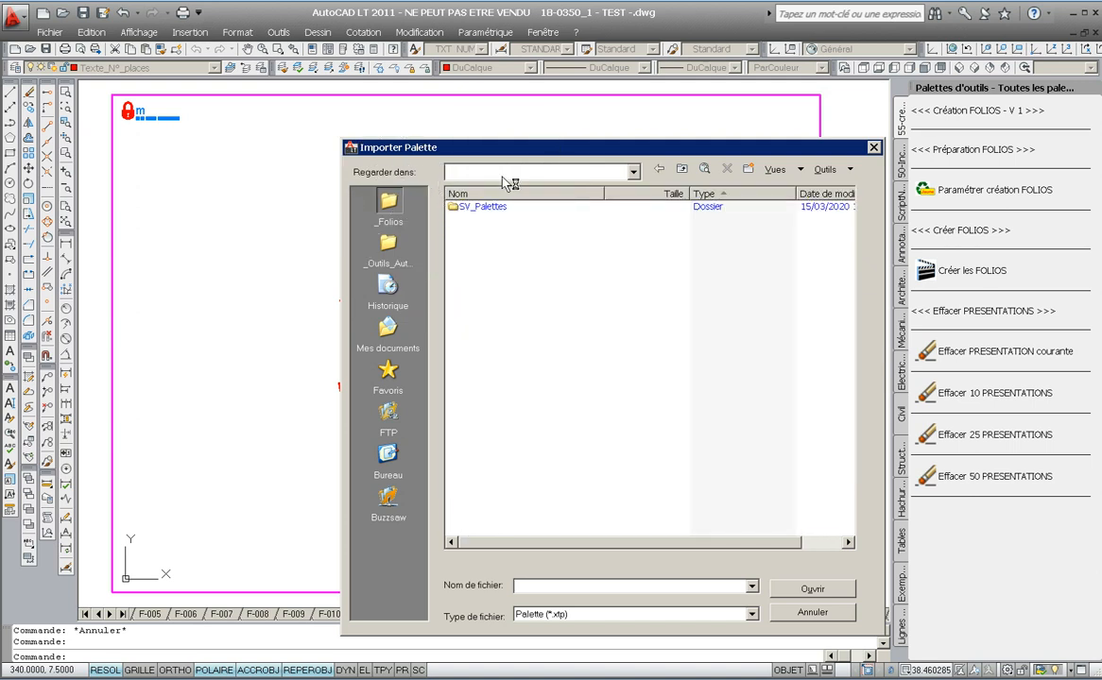
pyautogui.click(548, 171)
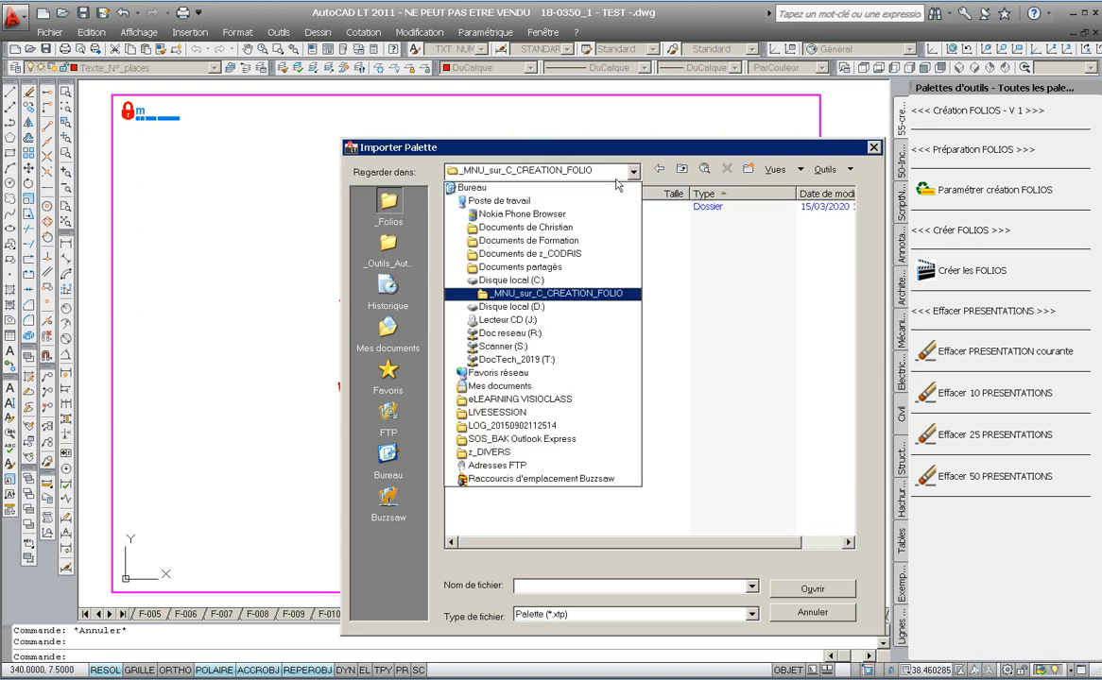
pyautogui.click(545, 294)
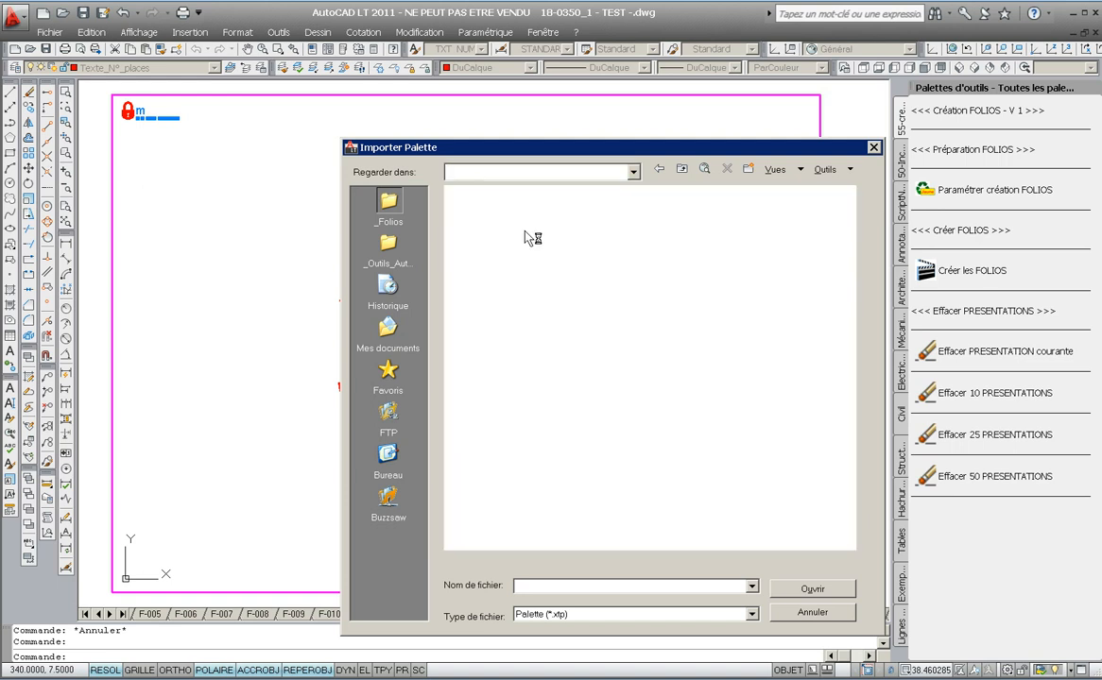
pyautogui.click(489, 207)
pyautogui.doubleClick(489, 208)
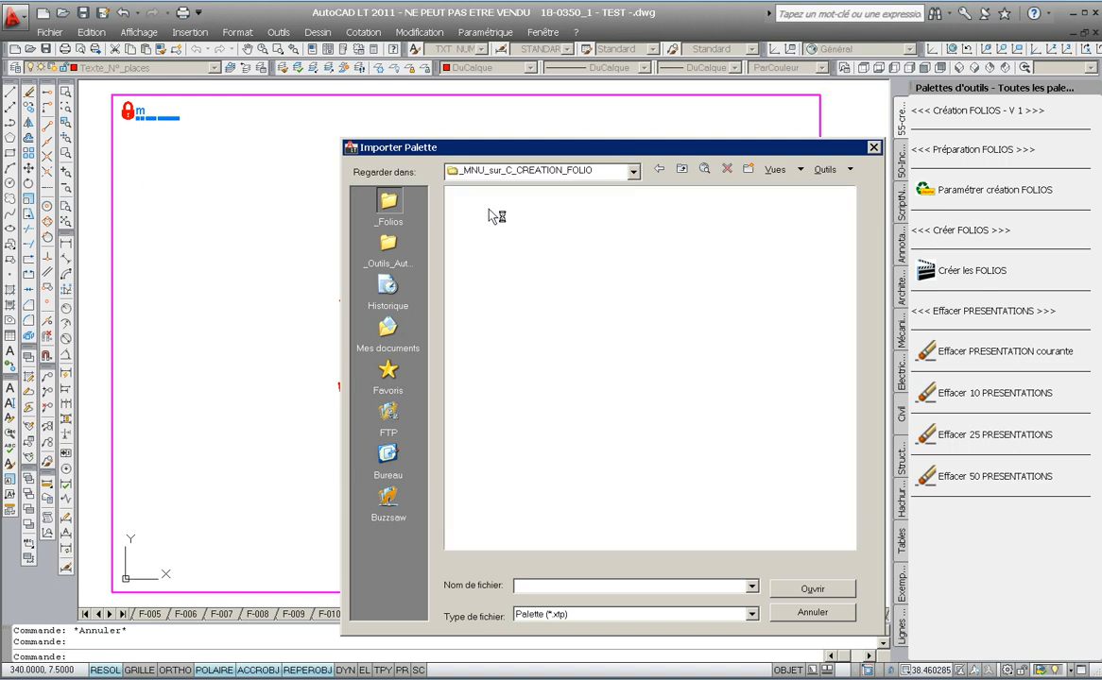
pyautogui.click(490, 220)
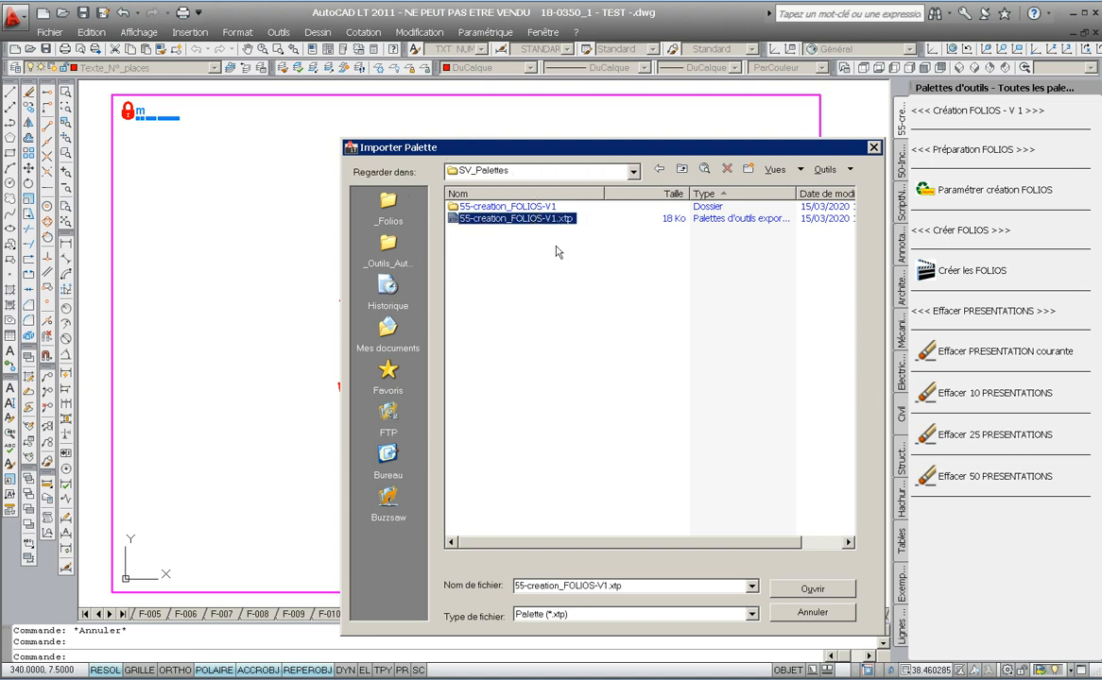
pyautogui.click(798, 592)
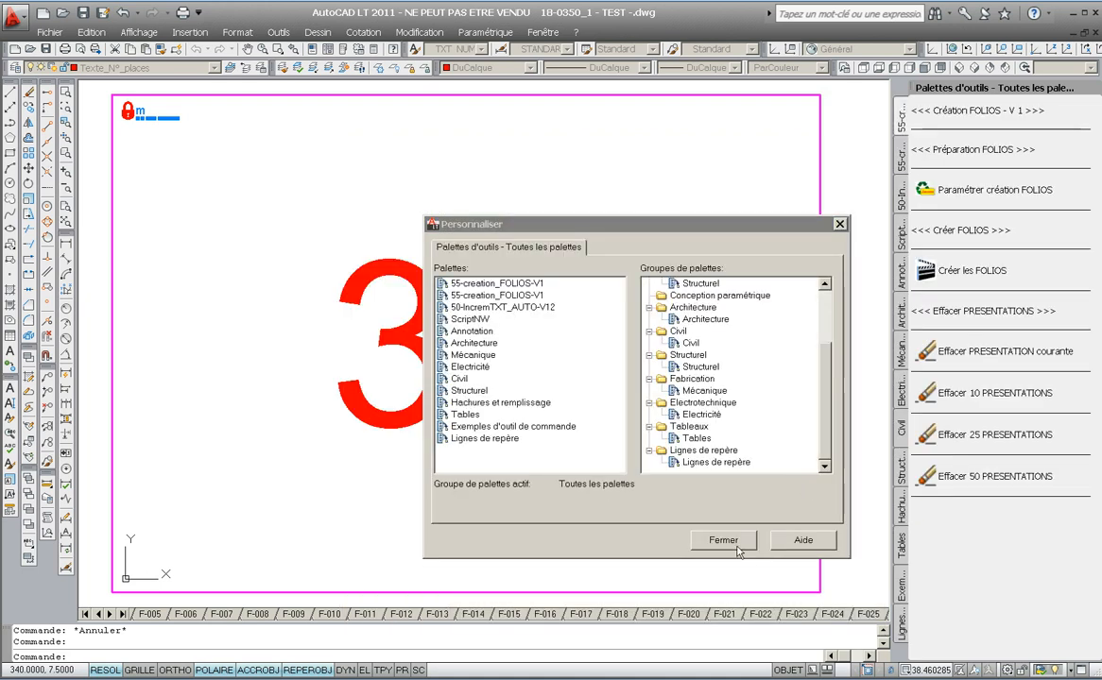
# - Close the customization dialog, run the Paramétrer création FOLIOS palette tool to open the CREER_FOLIO.xls workbook, then close it
pyautogui.click(728, 541)
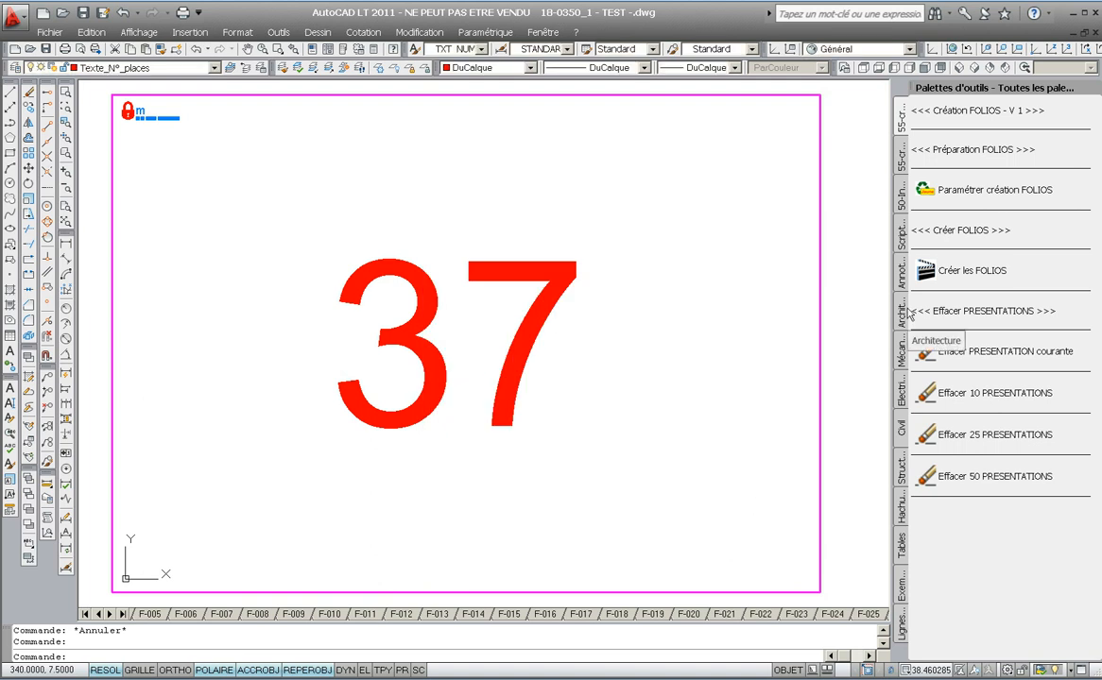
pyautogui.click(930, 189)
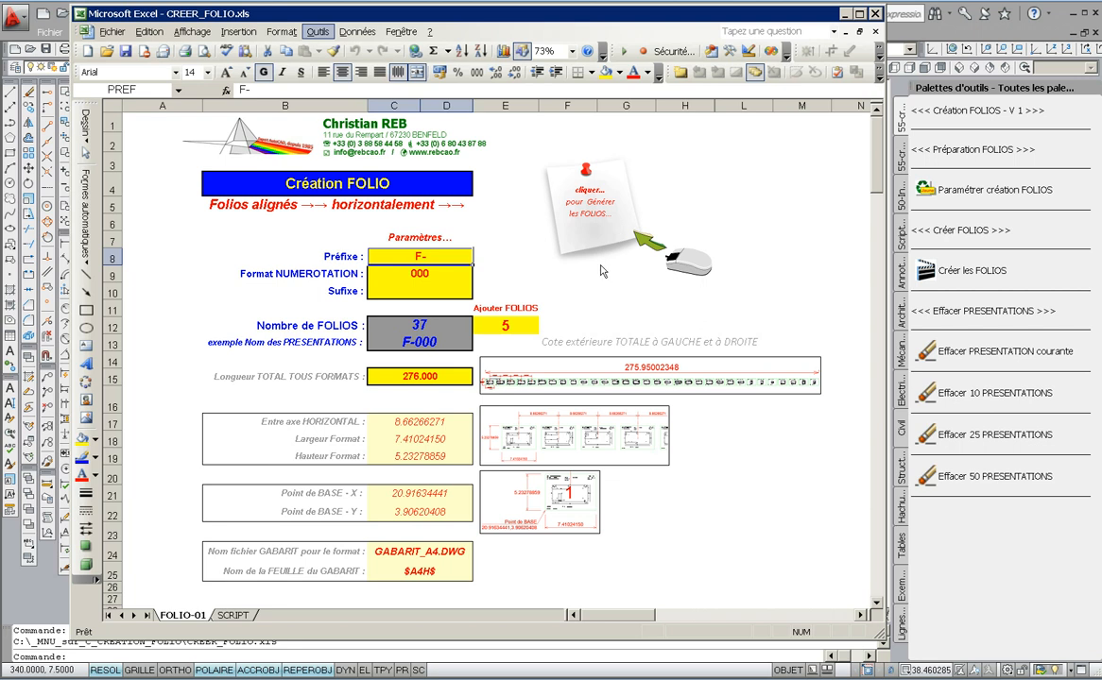
pyautogui.hotkey('alt', 'o')
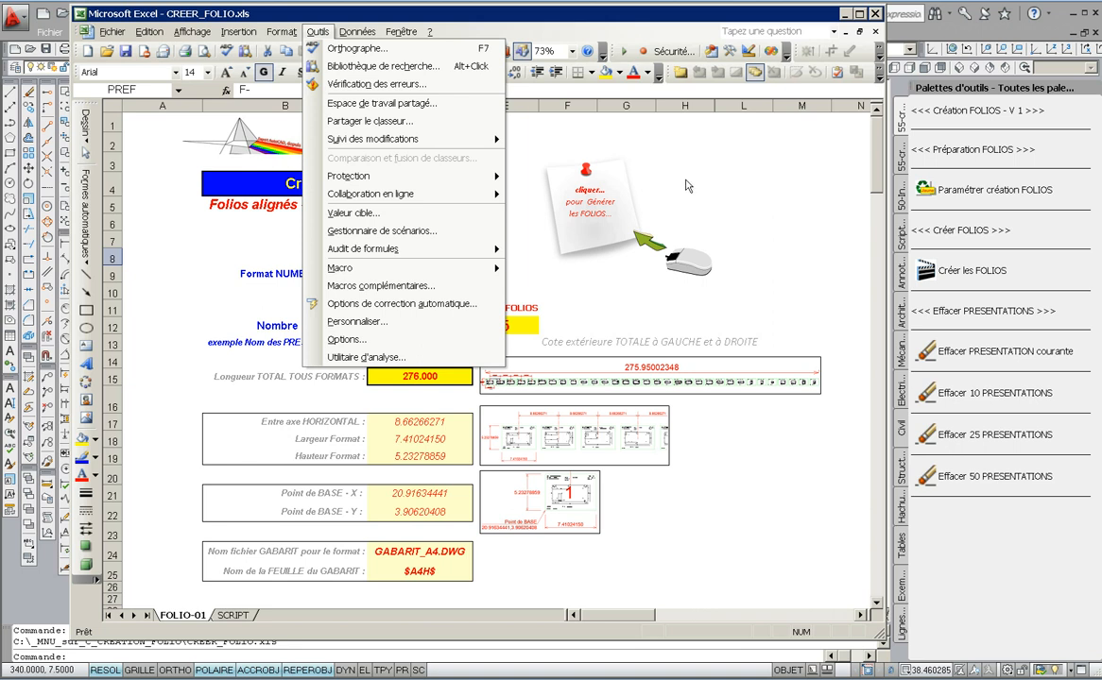
pyautogui.click(747, 164)
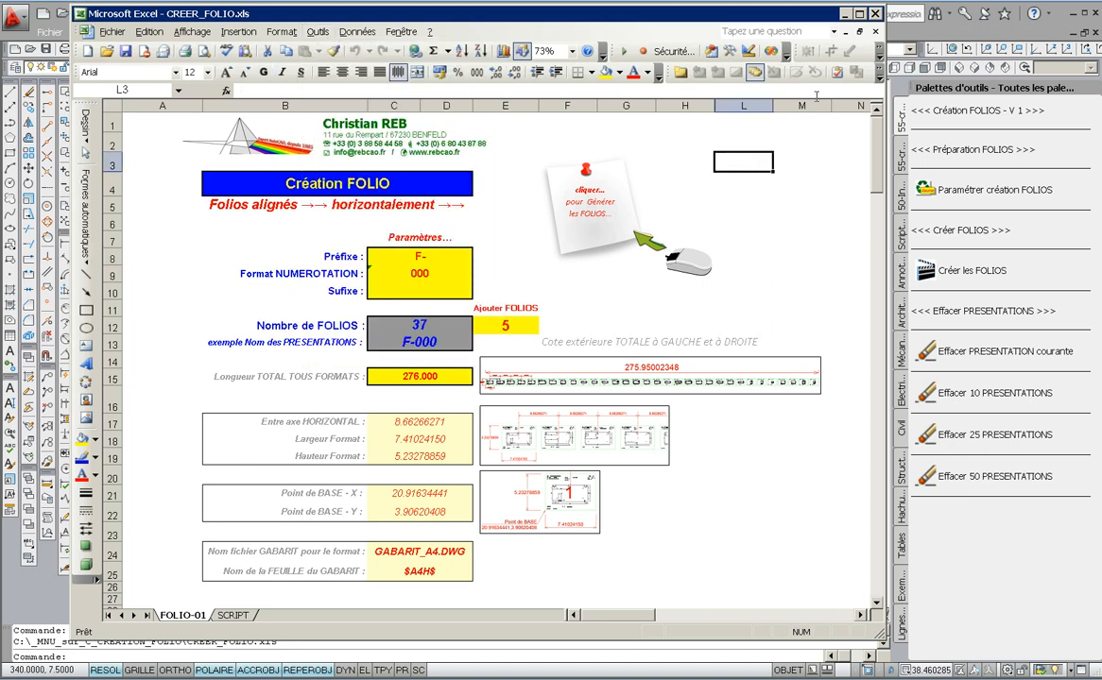
pyautogui.click(875, 14)
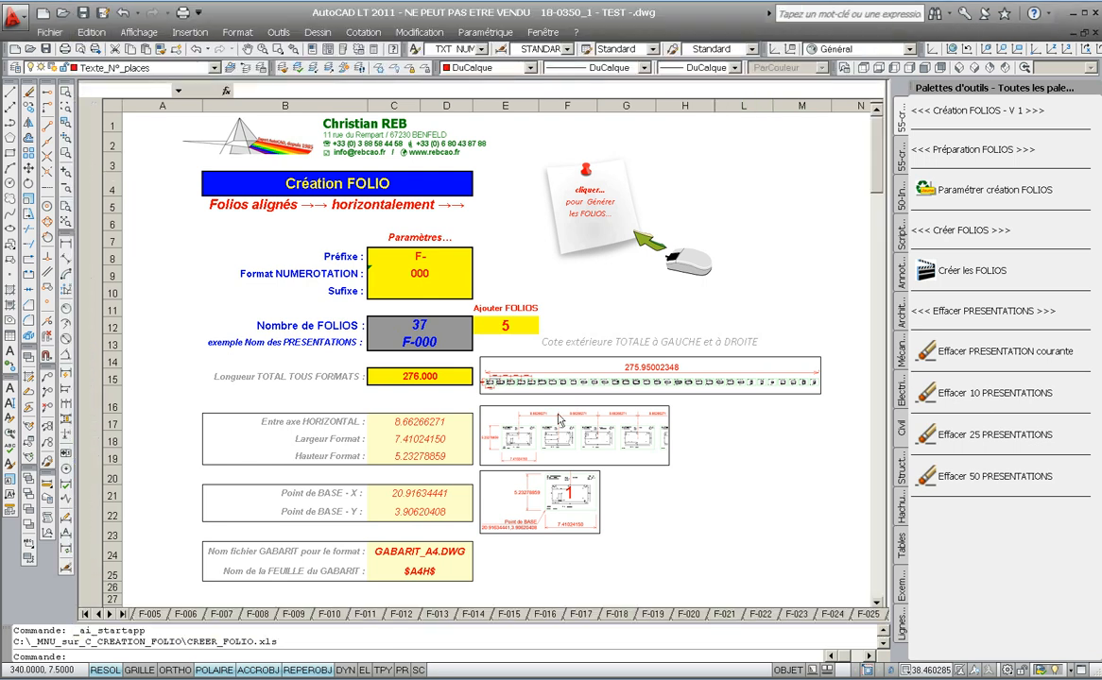
pyautogui.rightClick(550, 640)
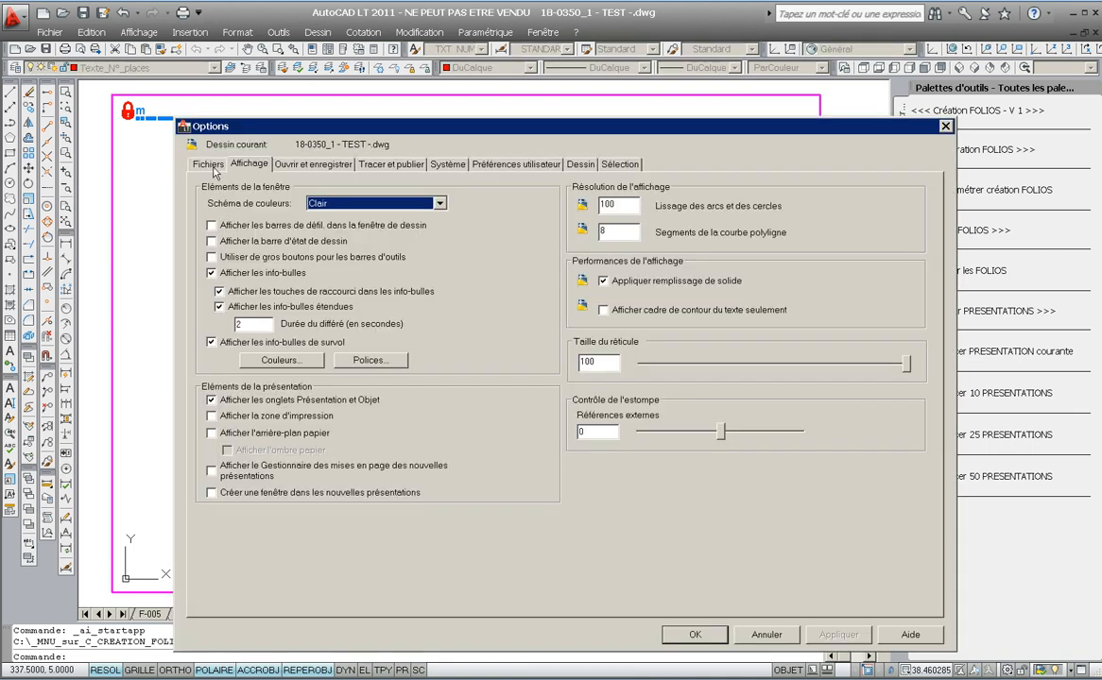
pyautogui.click(210, 166)
pyautogui.click(207, 204)
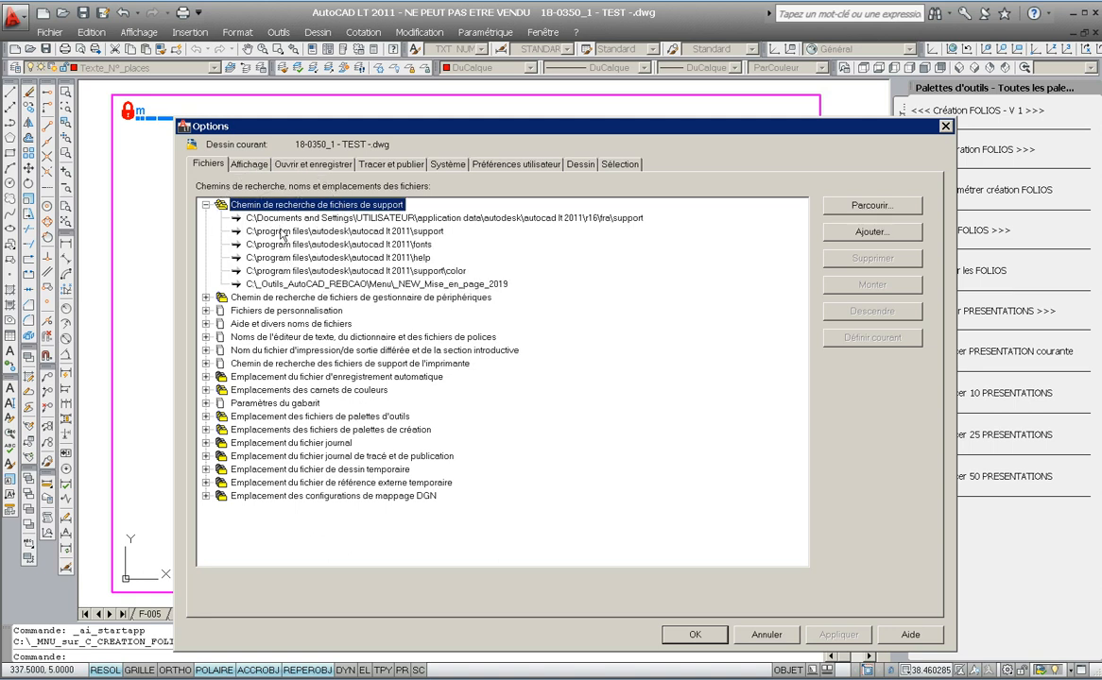
pyautogui.click(868, 210)
pyautogui.click(868, 210)
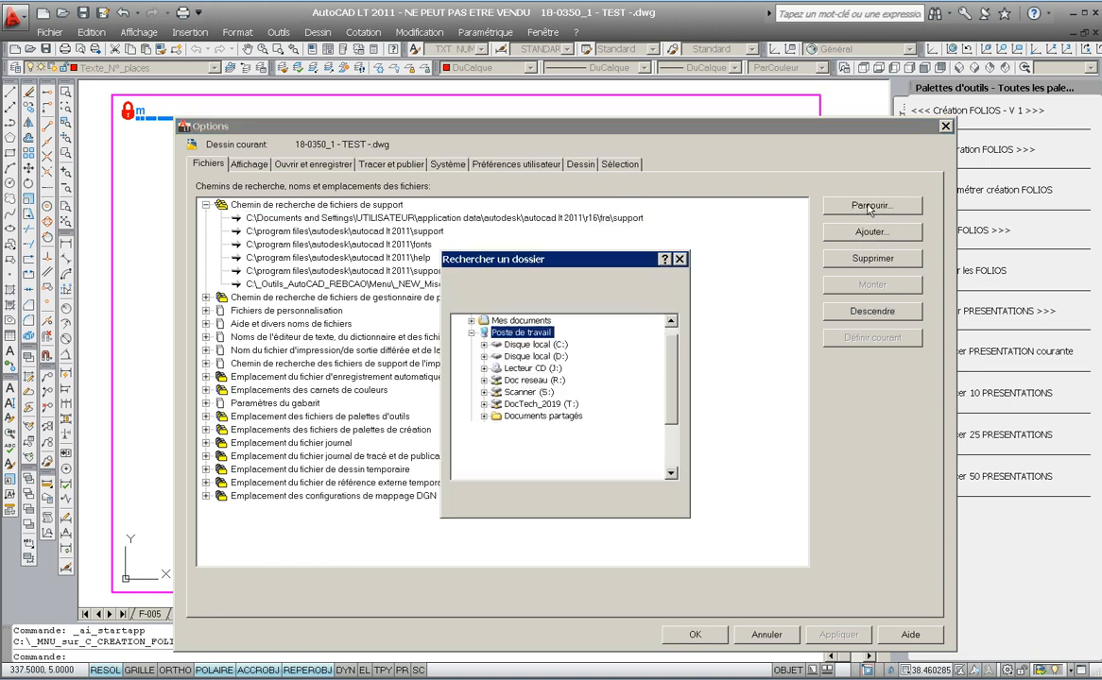
pyautogui.click(484, 345)
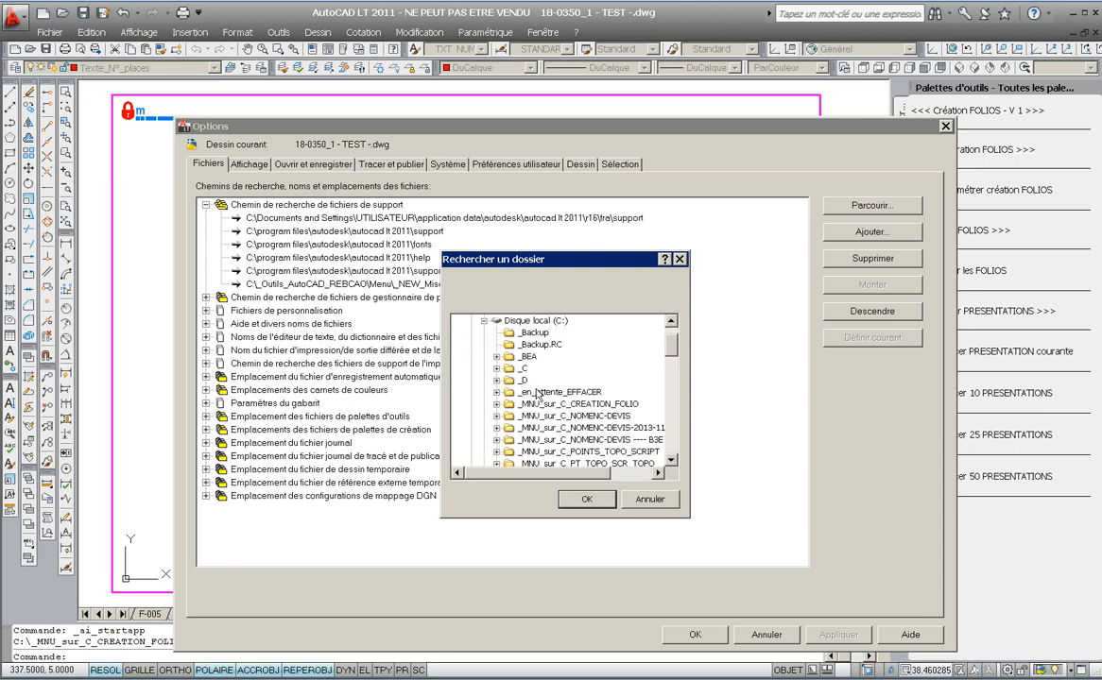
pyautogui.press('ctrl')
pyautogui.moveTo(670, 351)
pyautogui.mouseDown()
pyautogui.moveTo(667, 423)
pyautogui.moveTo(675, 342)
pyautogui.mouseUp()
pyautogui.scroll(-8, 625, 381)
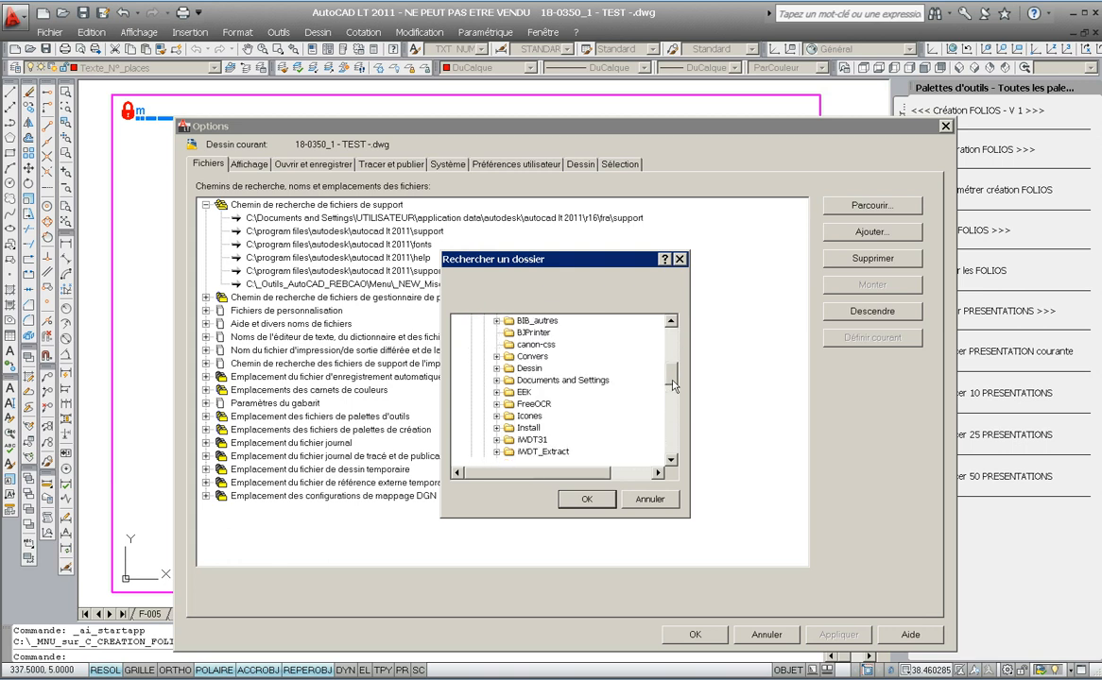
pyautogui.scroll(-4, 605, 397)
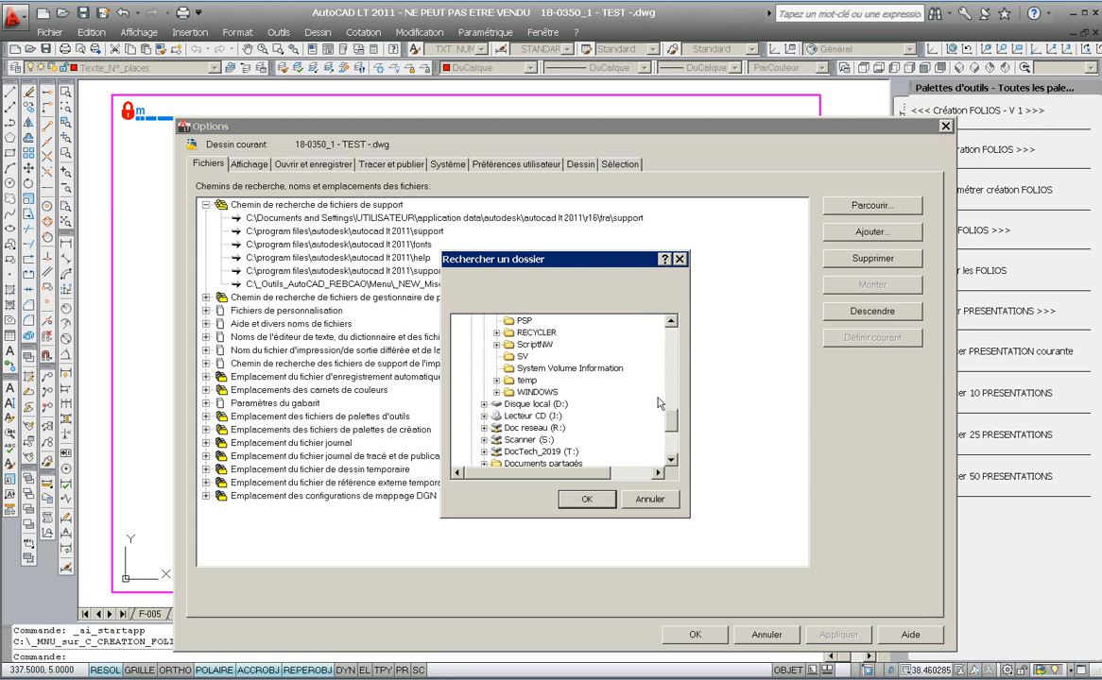
pyautogui.click(650, 501)
pyautogui.click(770, 639)
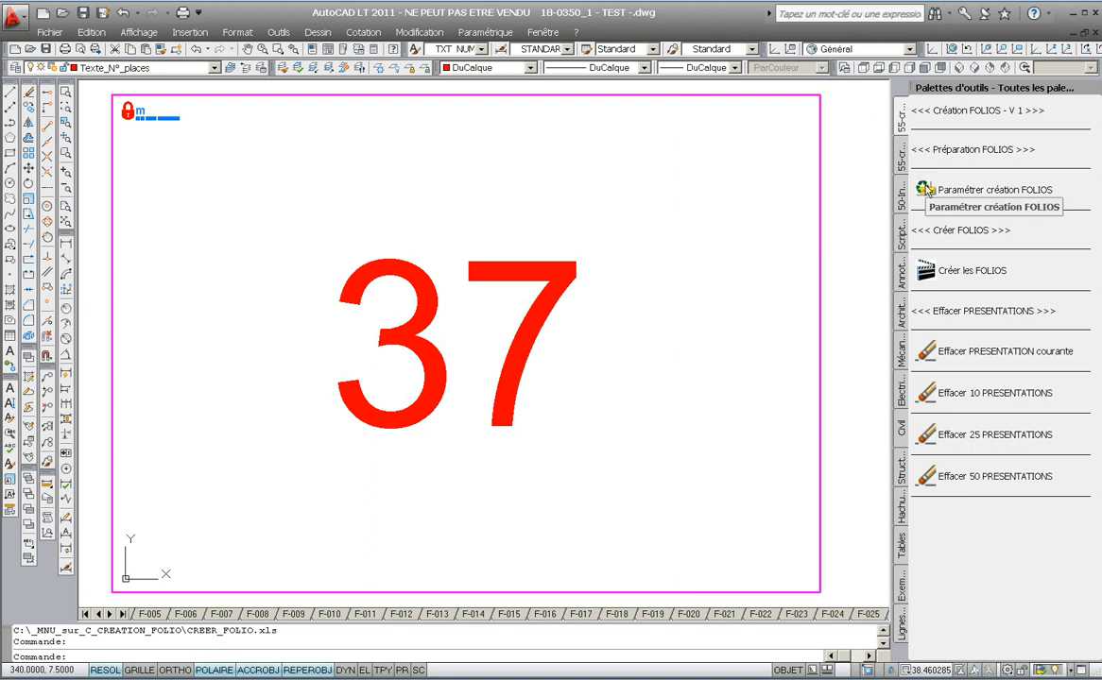
# - Open the recent drawing GABARIT_A4.dwg template
pyautogui.click(49, 32)
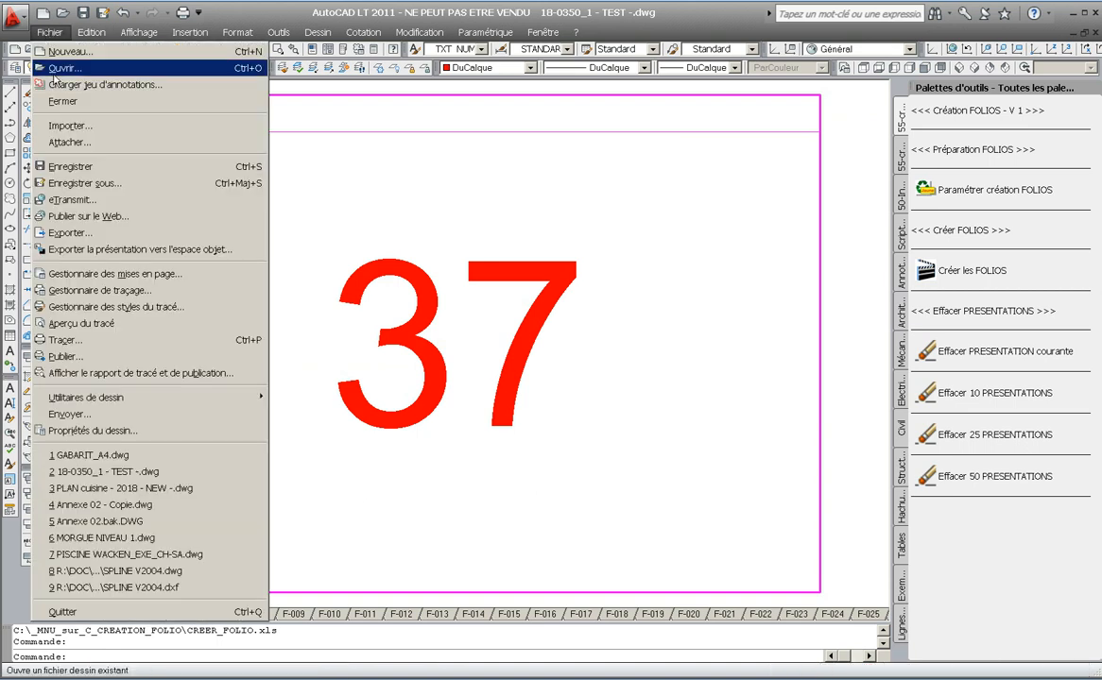
pyautogui.click(105, 457)
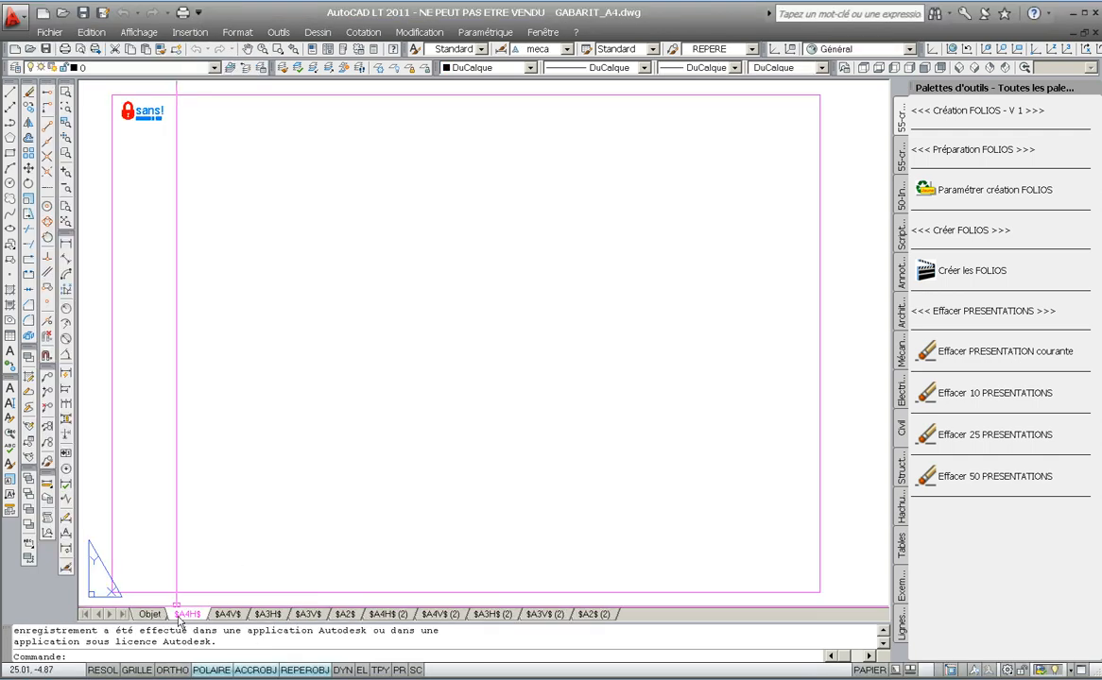
pyautogui.click(244, 593)
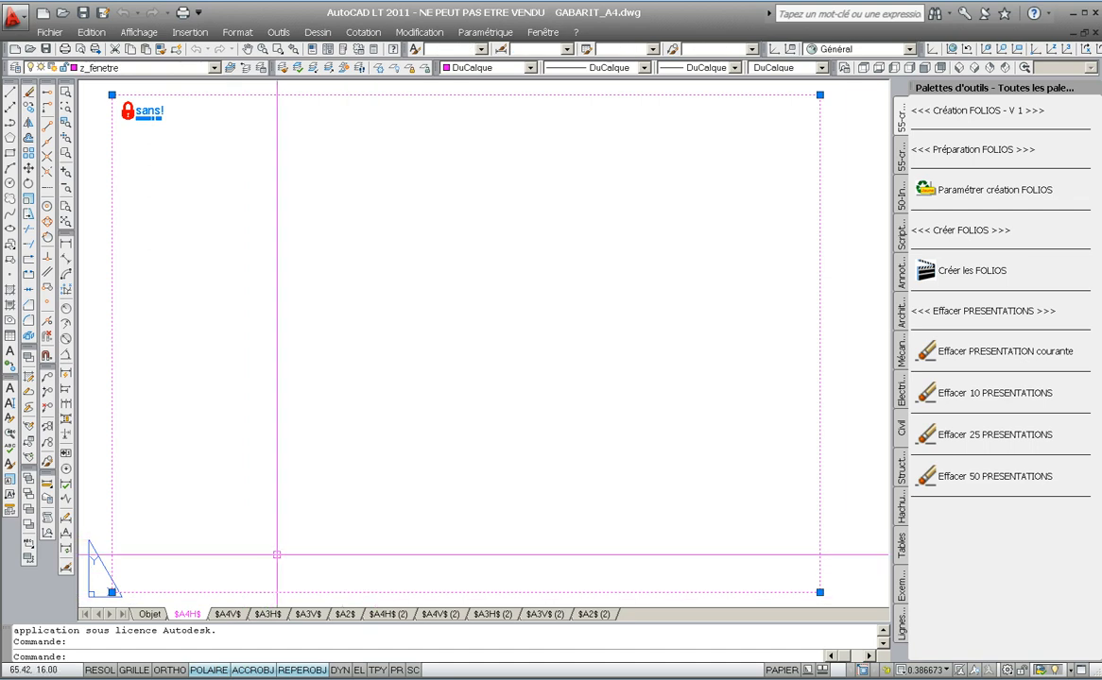
pyautogui.press('Escape')
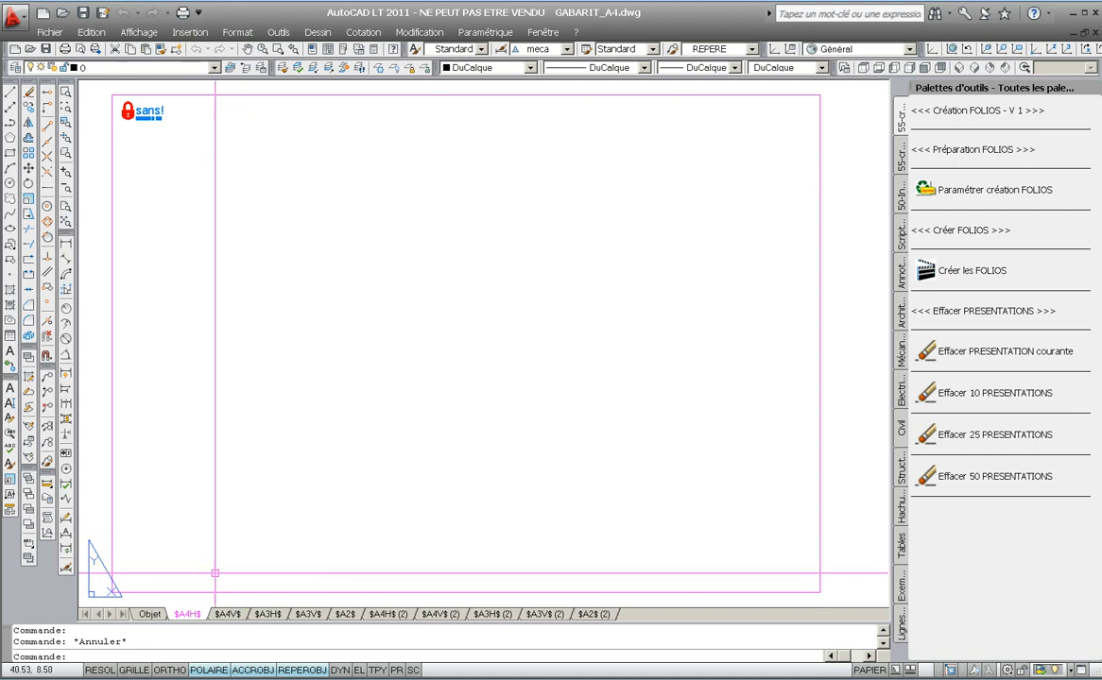
# - Review the page setup of the $A4H$ layout in the Page Setup Manager without changing it
pyautogui.rightClick(190, 616)
pyautogui.click(247, 547)
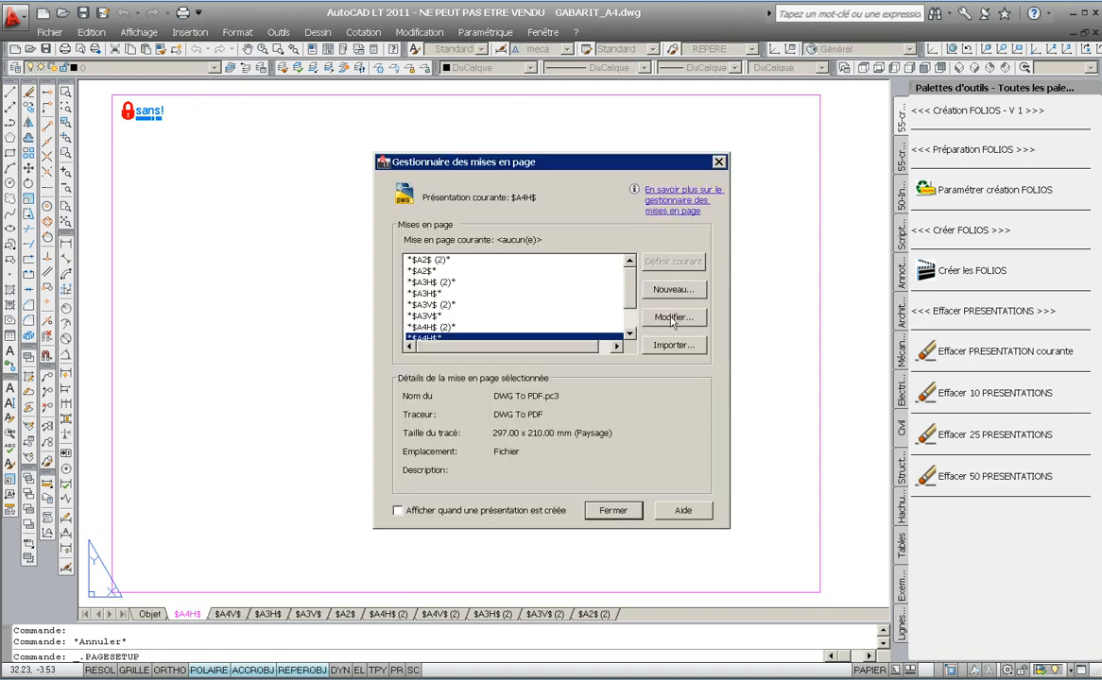
pyautogui.click(673, 317)
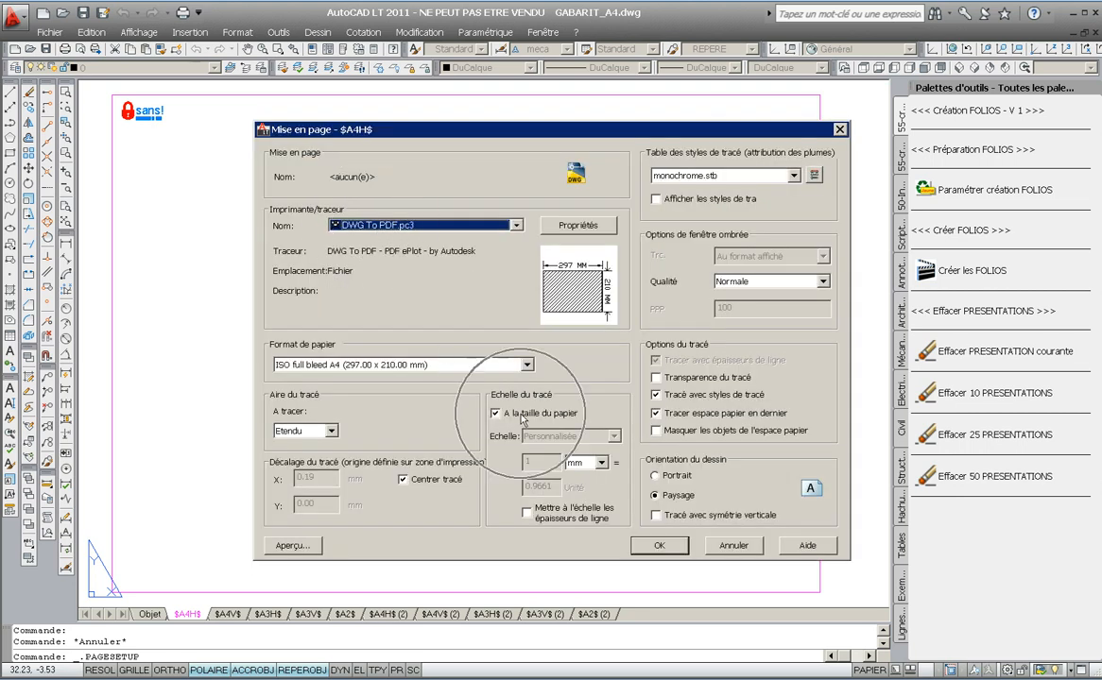
pyautogui.click(733, 546)
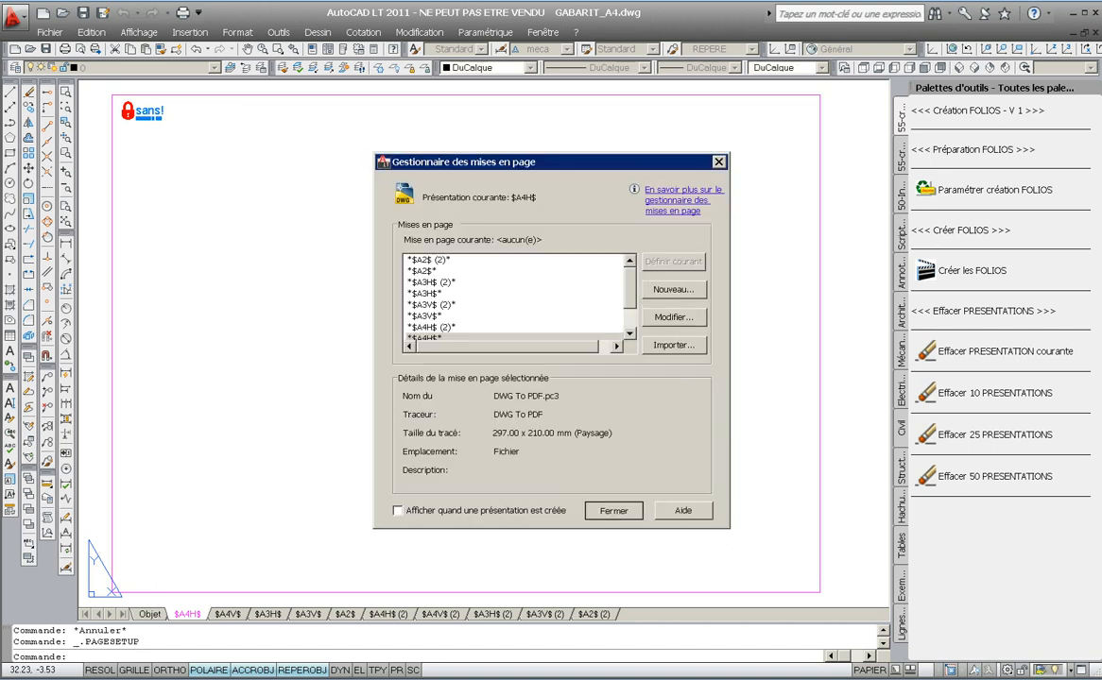
pyautogui.click(614, 510)
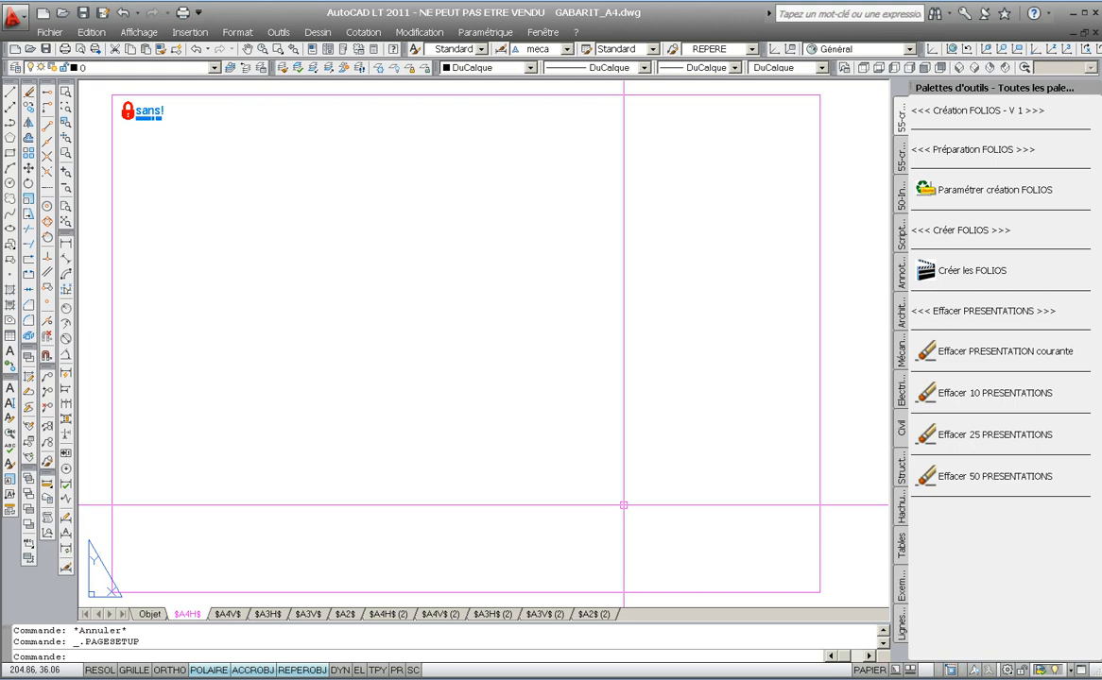